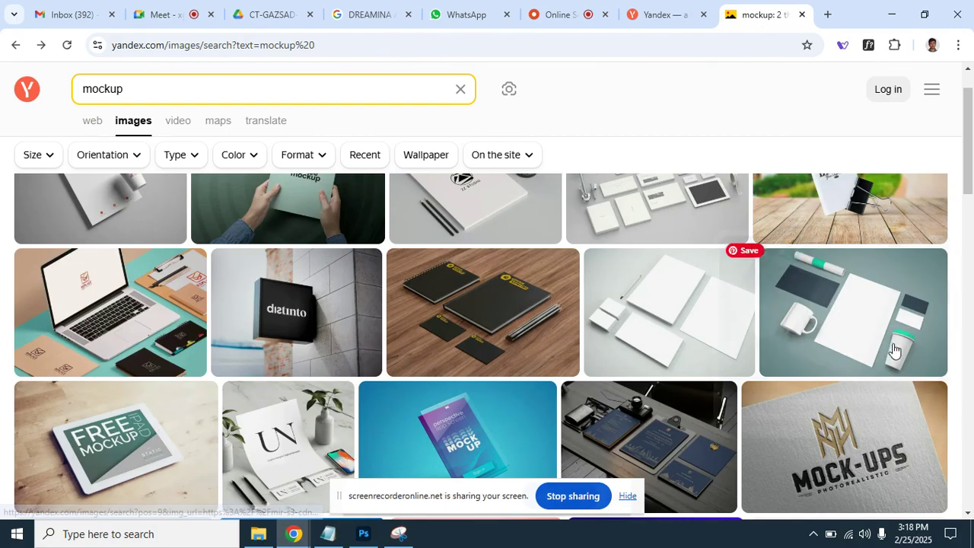
Browse the mockup image results and open the preview of the black square "distinto" wall sign.
drag(970, 125, 973, 99)
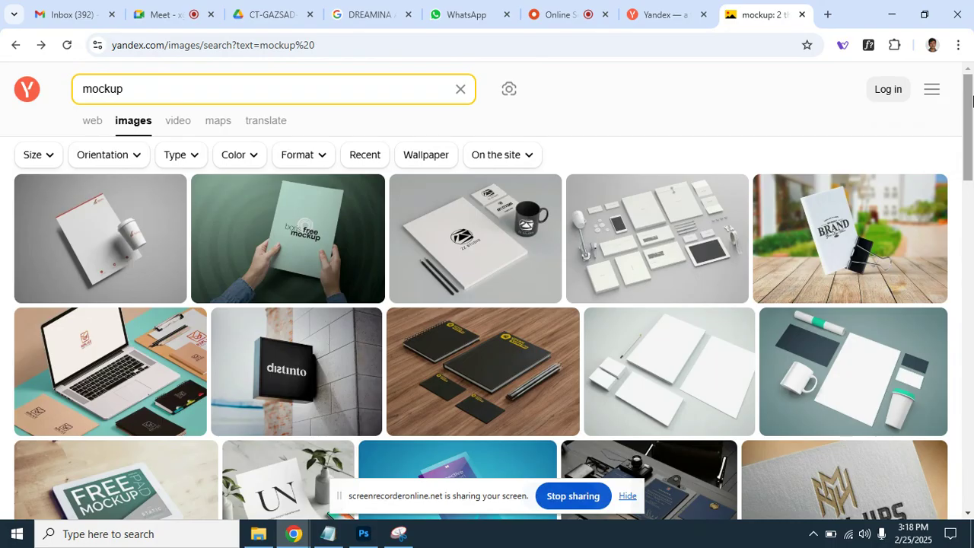
drag(972, 150, 948, 194)
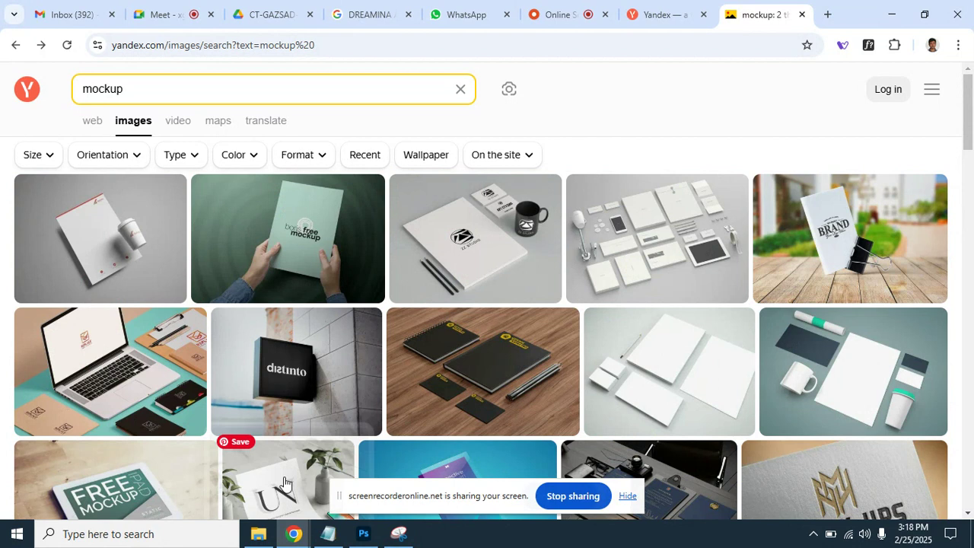
click(334, 380)
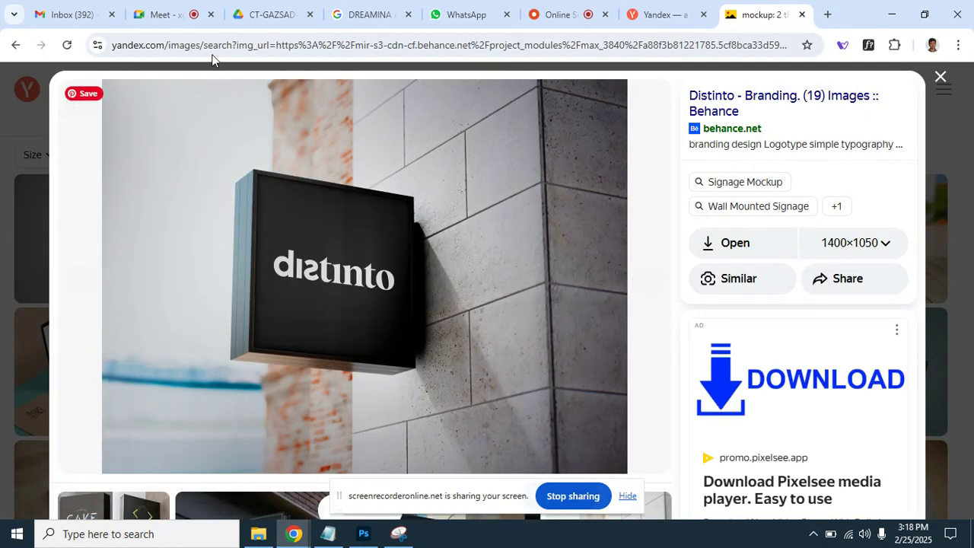
Capture the sign photo from the preview as a new snip in Snipping Tool and put the tool away.
click(398, 535)
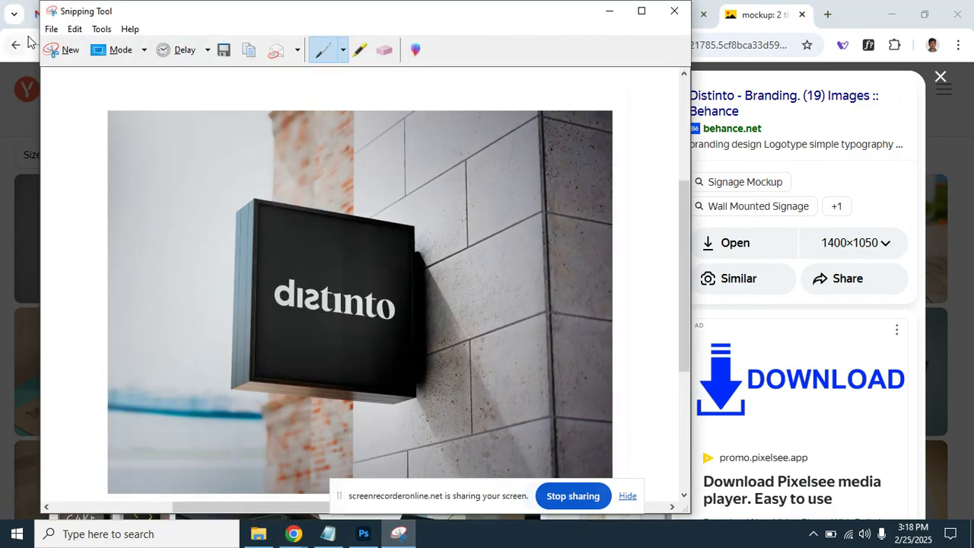
click(51, 29)
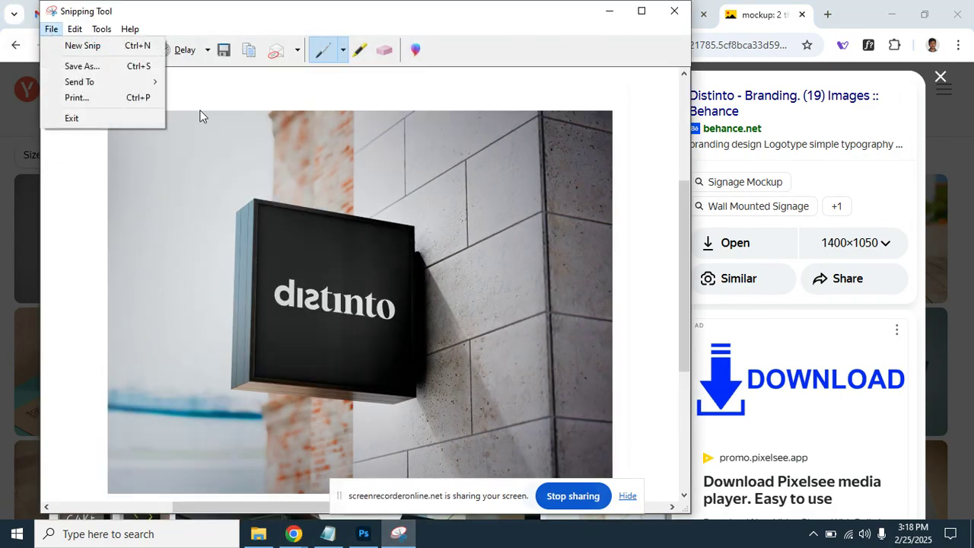
click(82, 45)
drag(124, 91, 595, 461)
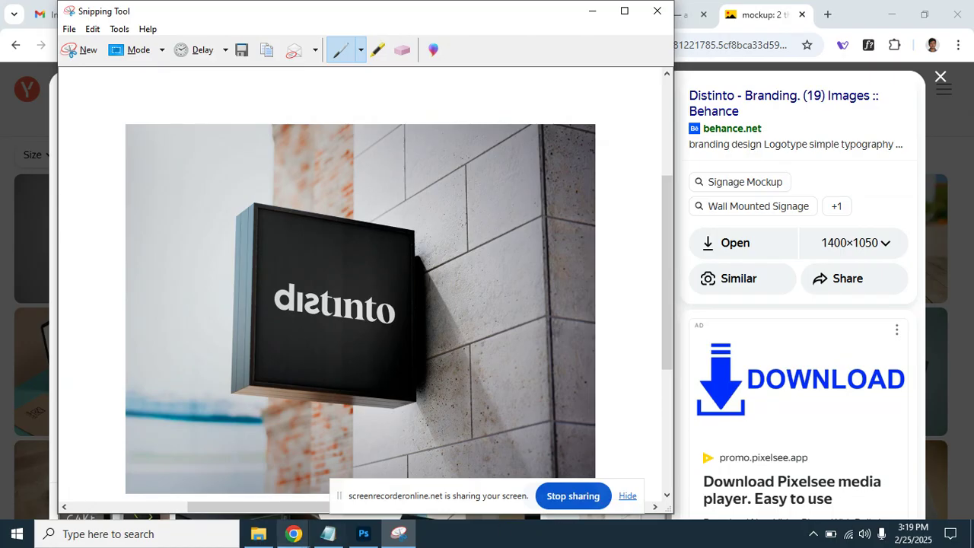
mouse_move(309, 539)
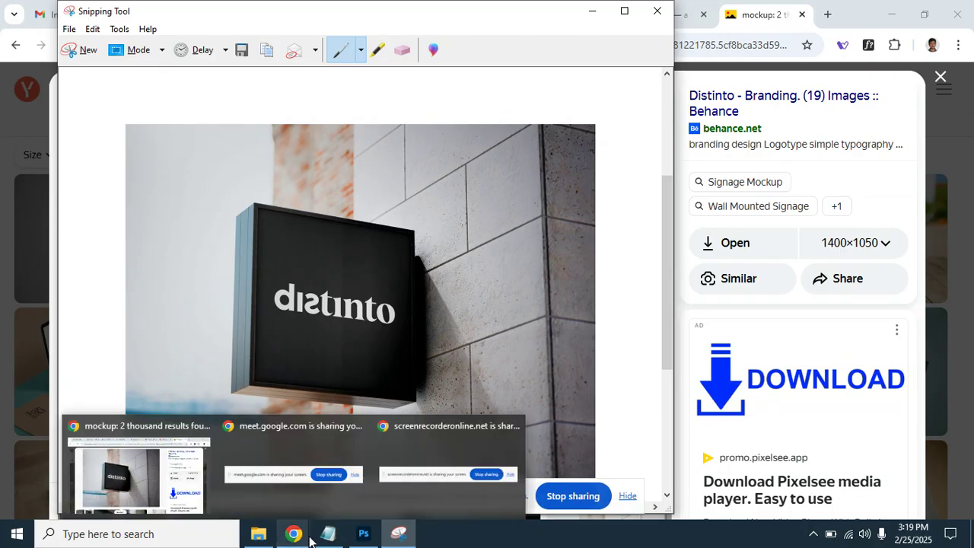
click(592, 11)
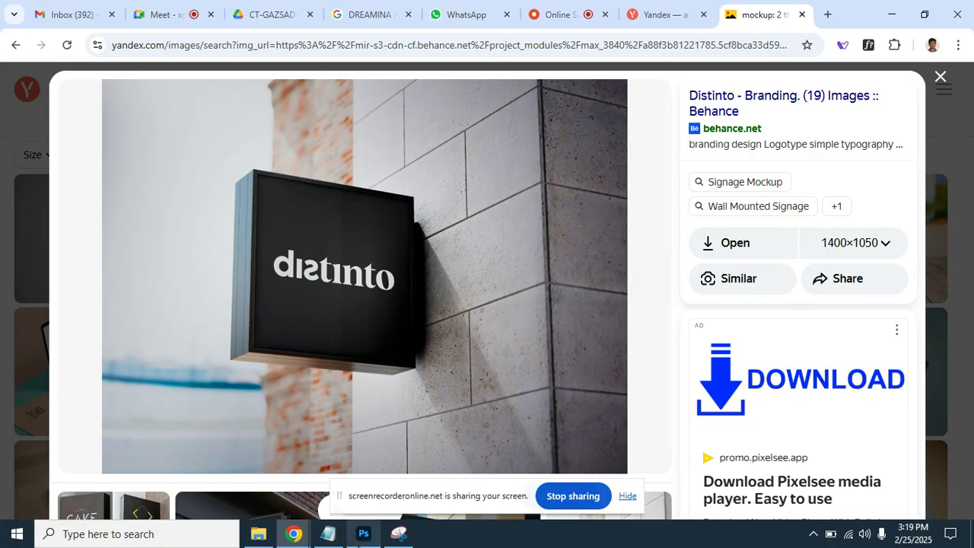
click(356, 538)
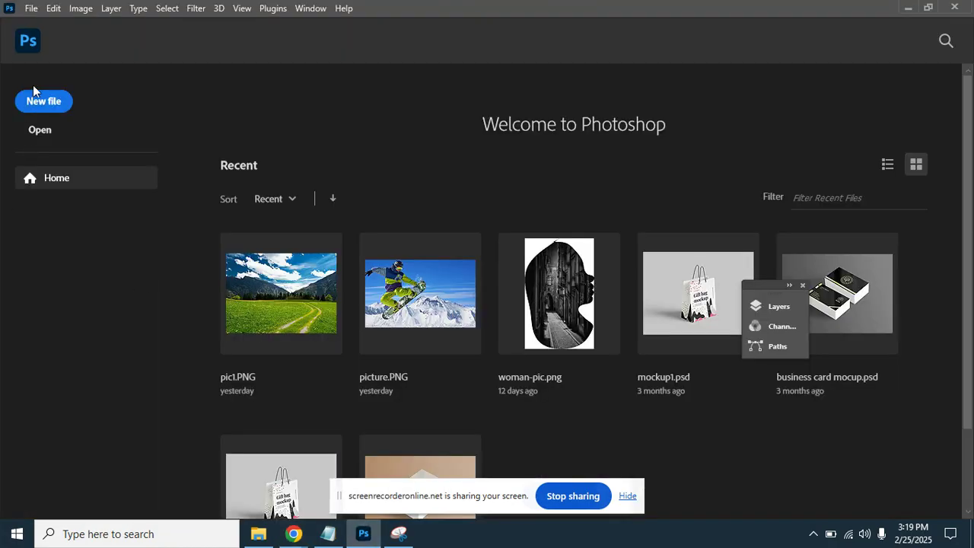
click(287, 539)
click(169, 450)
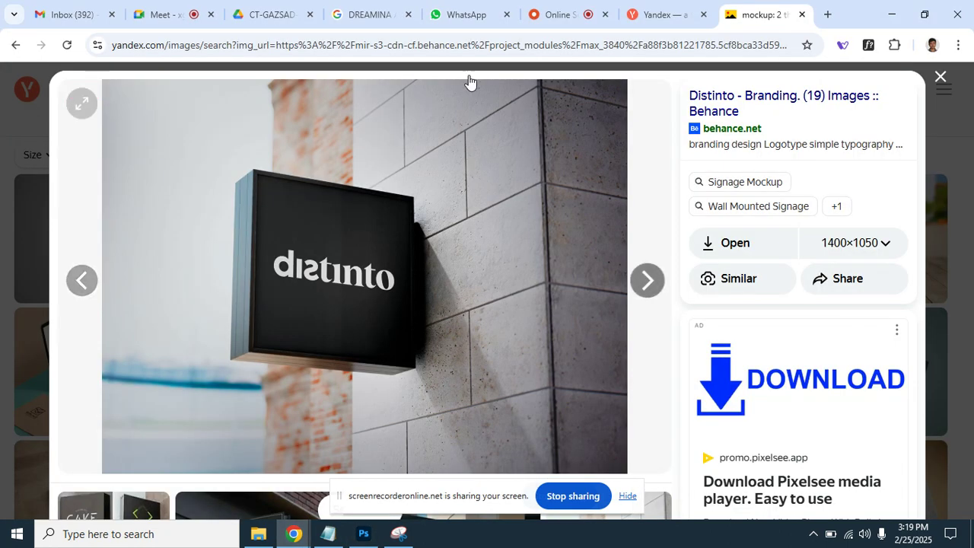
click(652, 9)
click(563, 13)
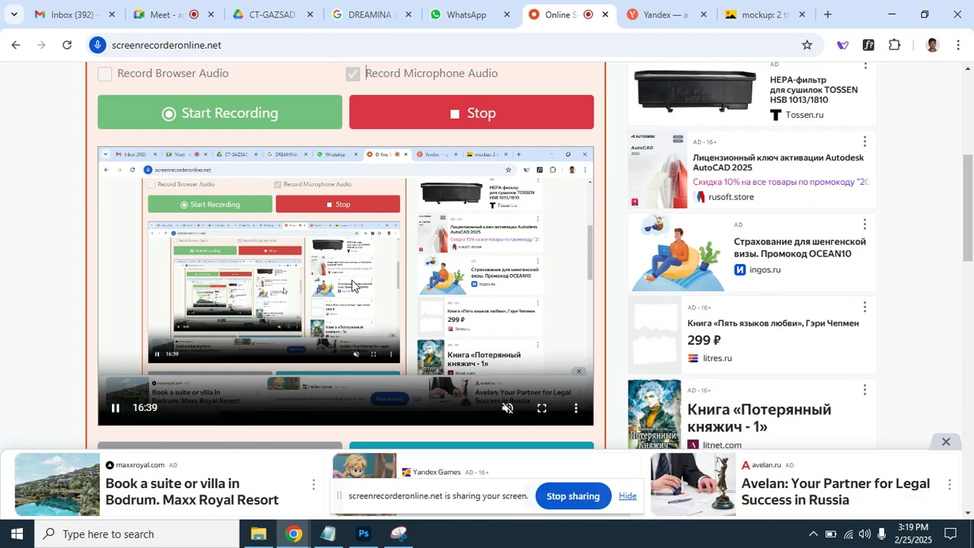
Switch to Photoshop and create a new document 1000 pixels wide and 1000 pixels high.
click(363, 533)
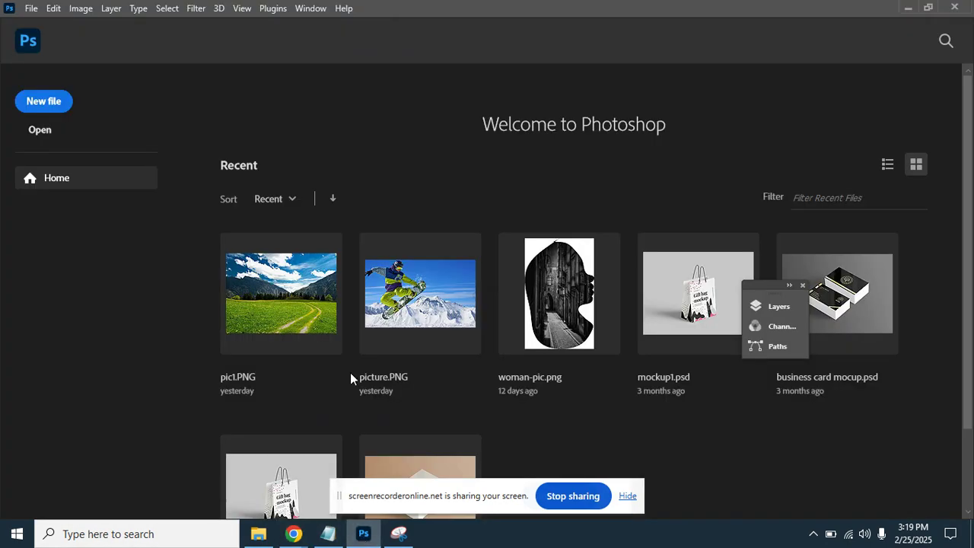
click(32, 11)
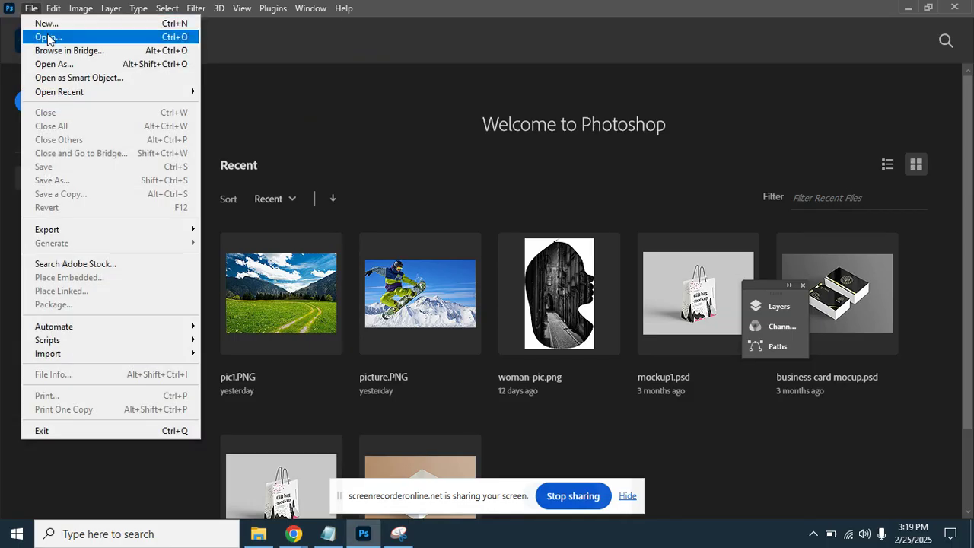
click(58, 28)
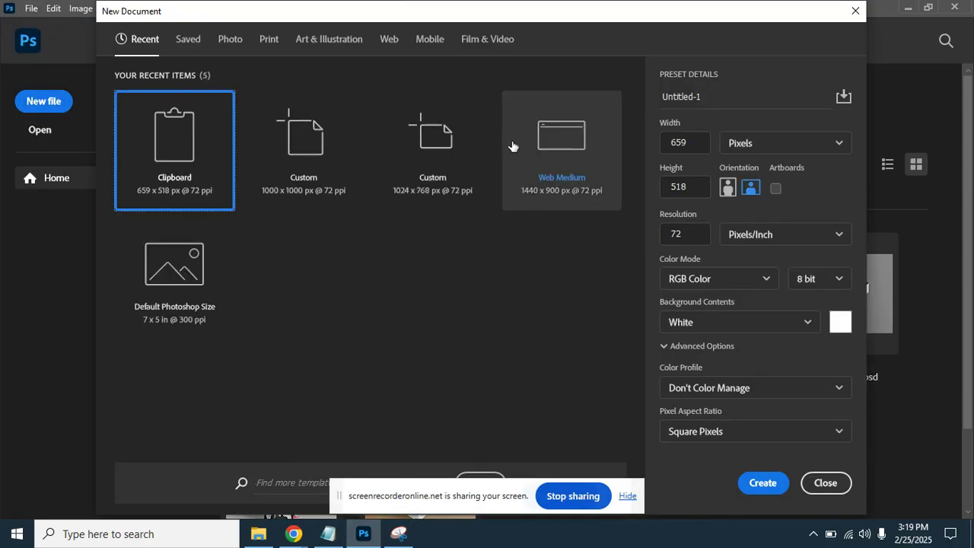
click(762, 146)
click(761, 169)
click(690, 146)
text(1000)
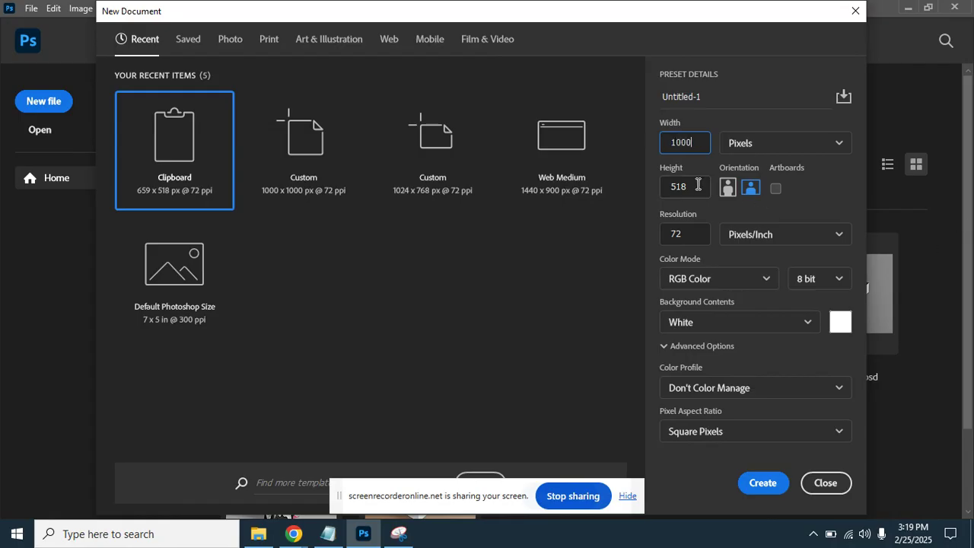
key(Tab)
text(1000)
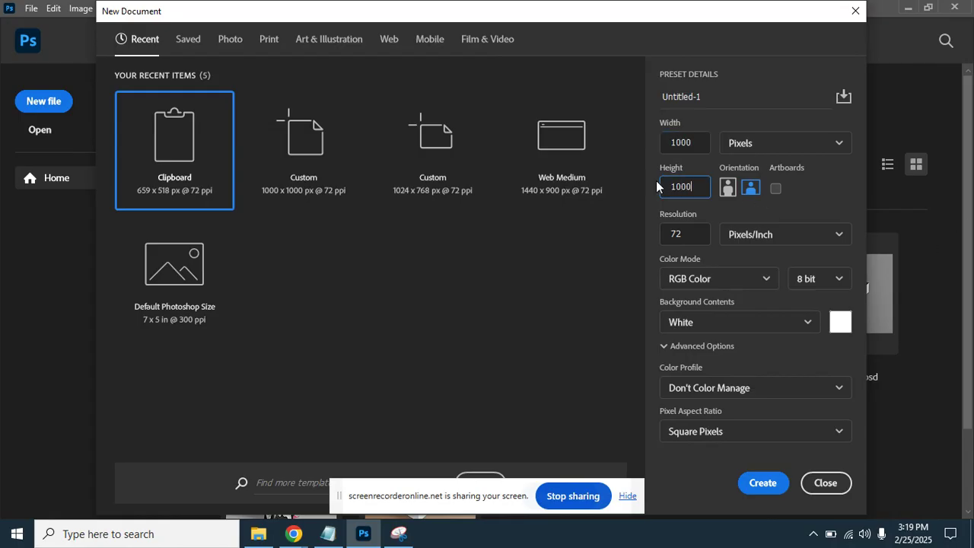
click(768, 485)
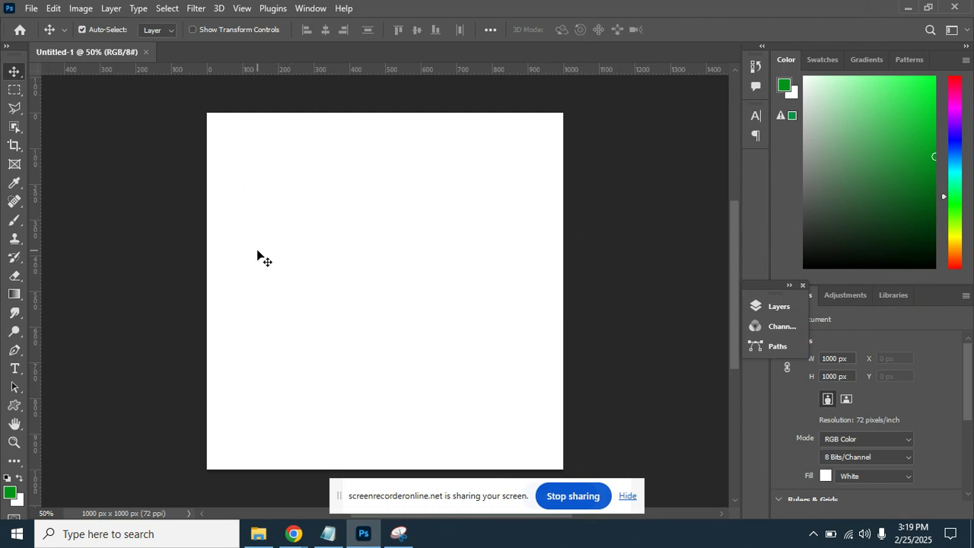
Paste the captured sign photo onto the blank canvas as its own layer.
key(ctrl+v)
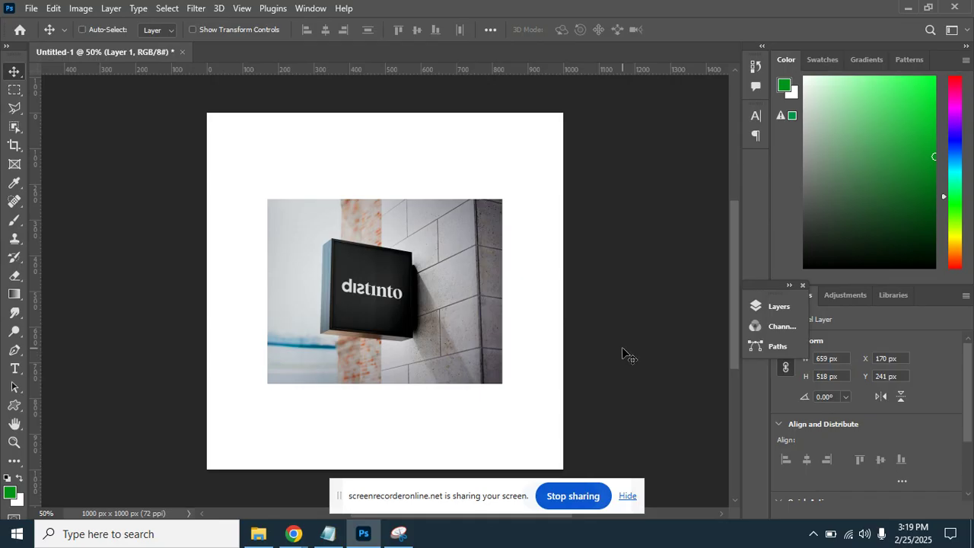
key(ctrl+plus)
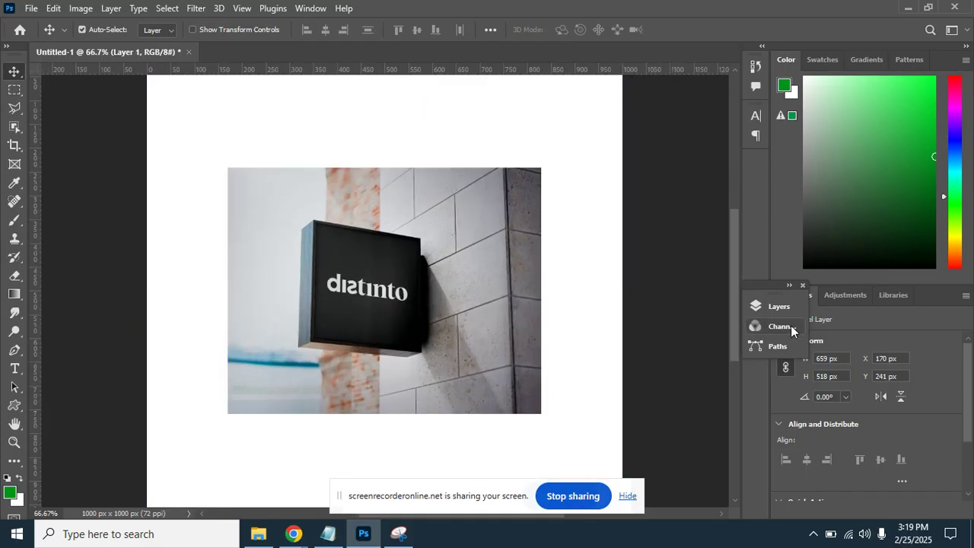
key(ctrl+plus)
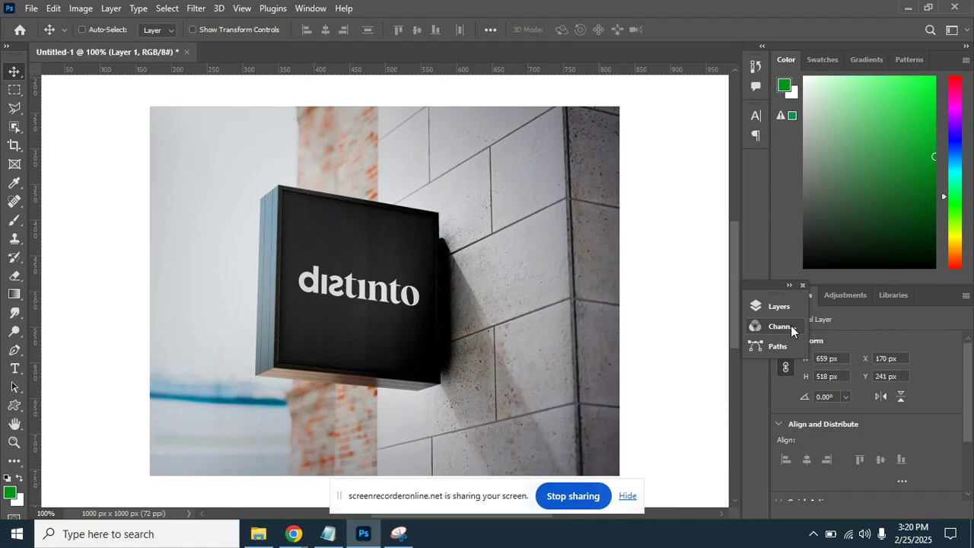
key(ctrl+minus)
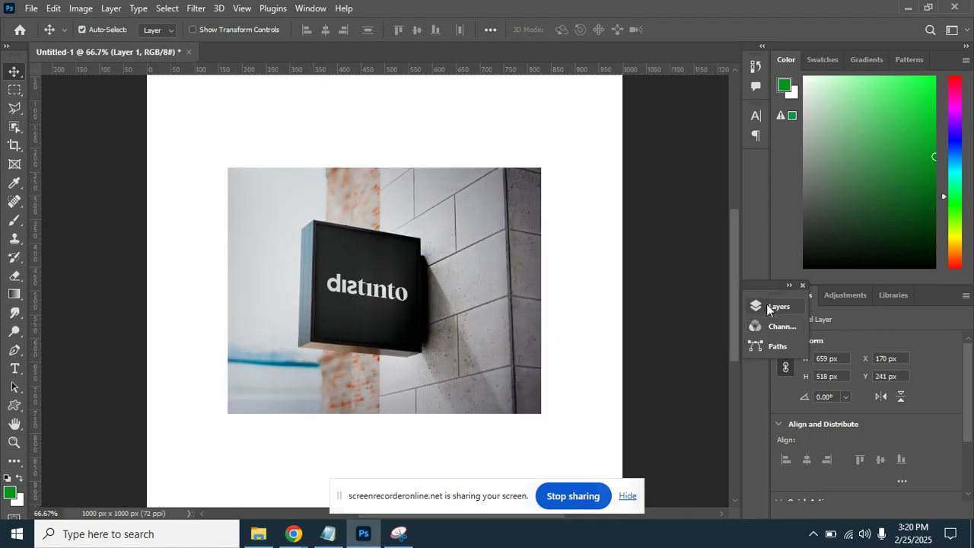
Launch Adobe Illustrator 2020 in the background and return to the Photoshop document.
click(18, 538)
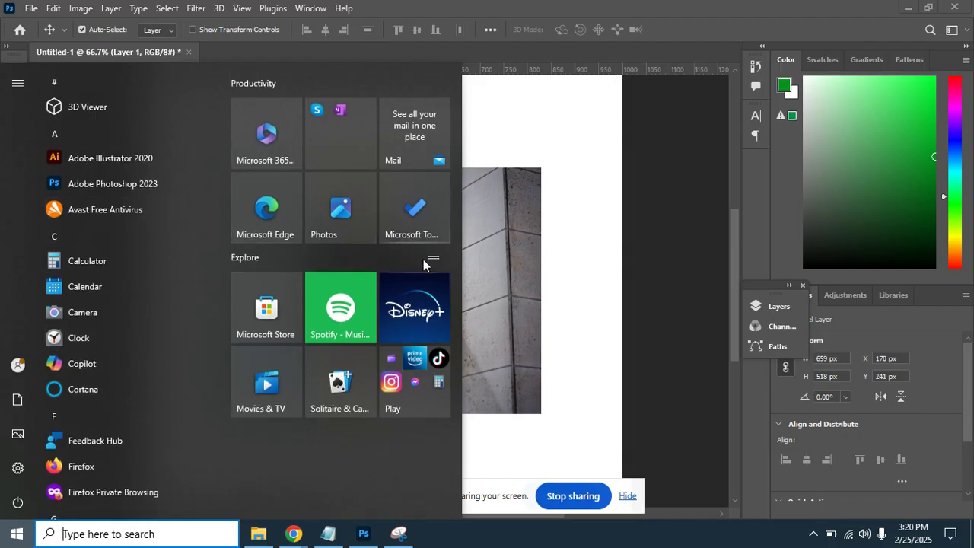
click(496, 256)
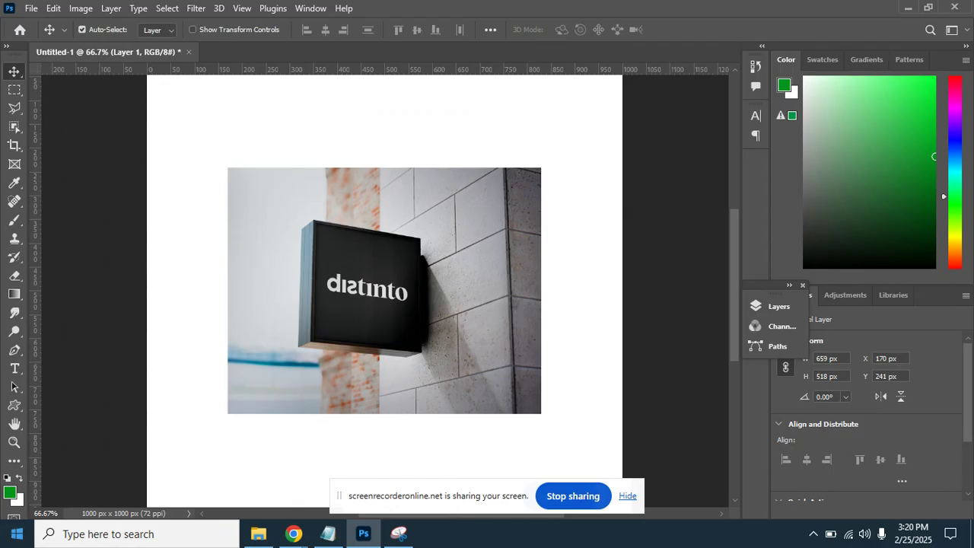
click(17, 535)
click(151, 155)
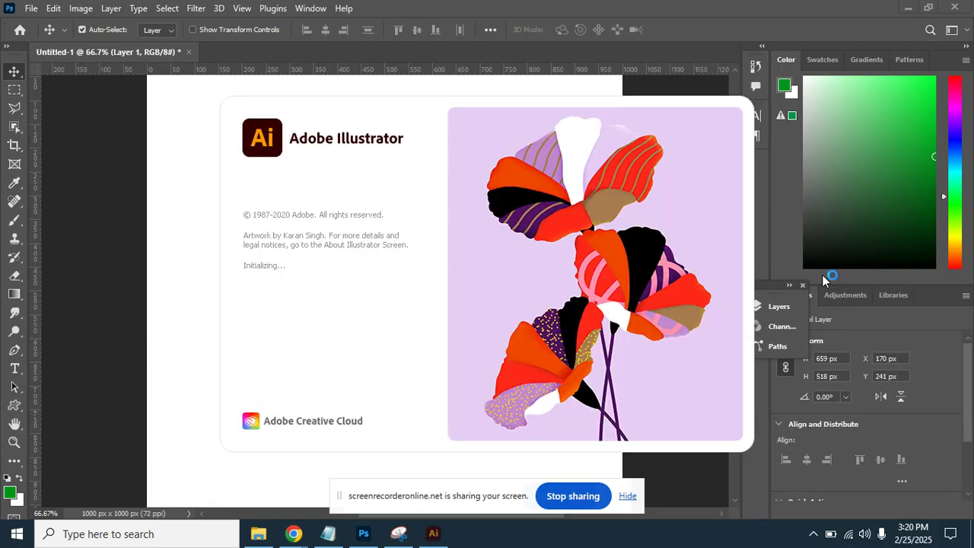
click(143, 181)
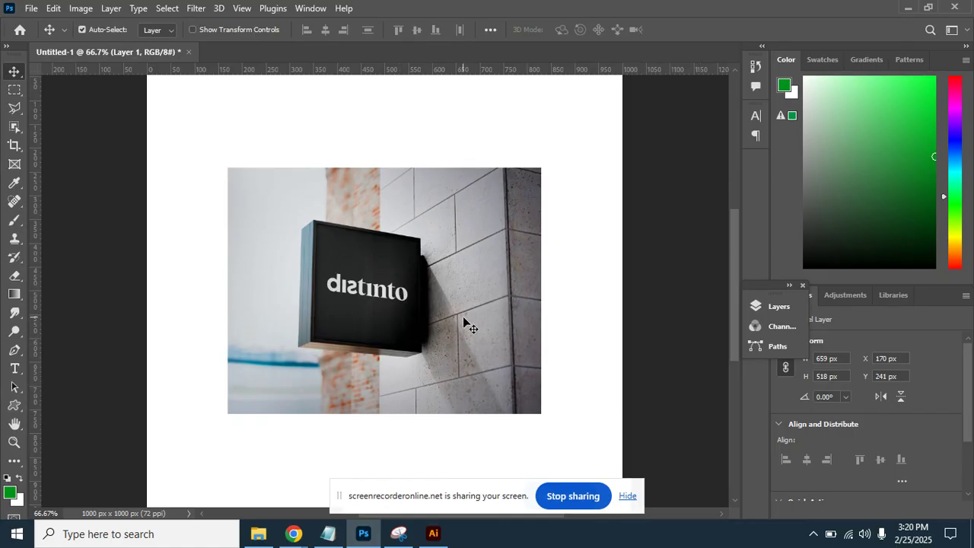
key(ctrl+plus)
key(ctrl+plus)
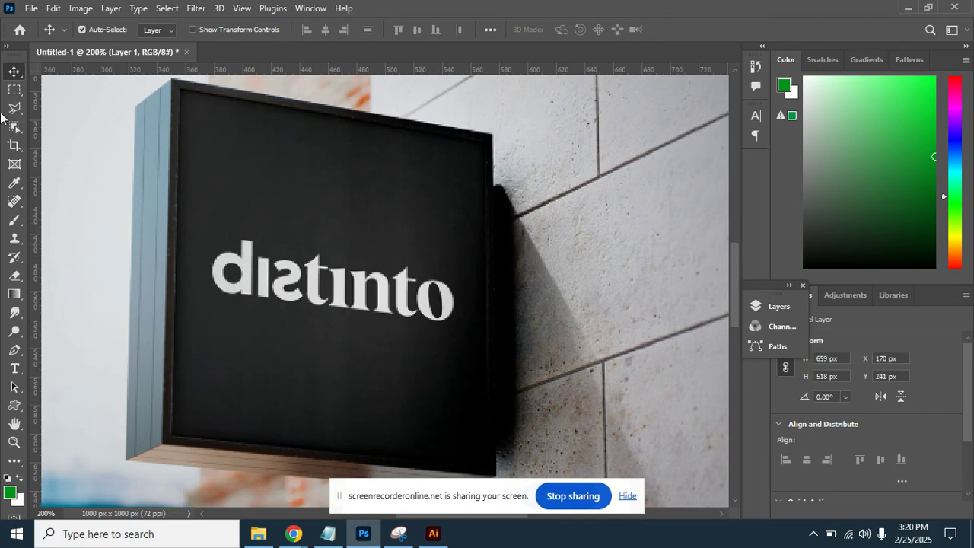
click(432, 535)
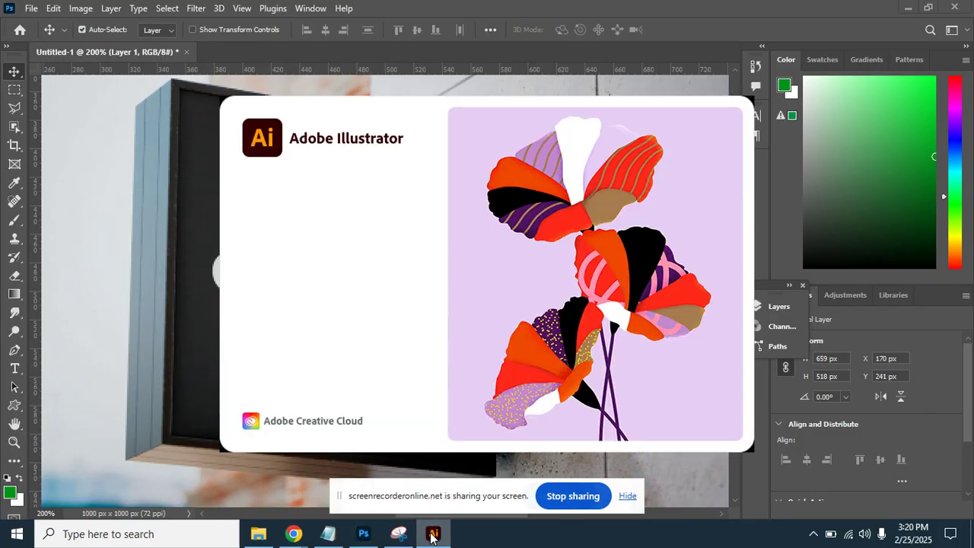
click(96, 167)
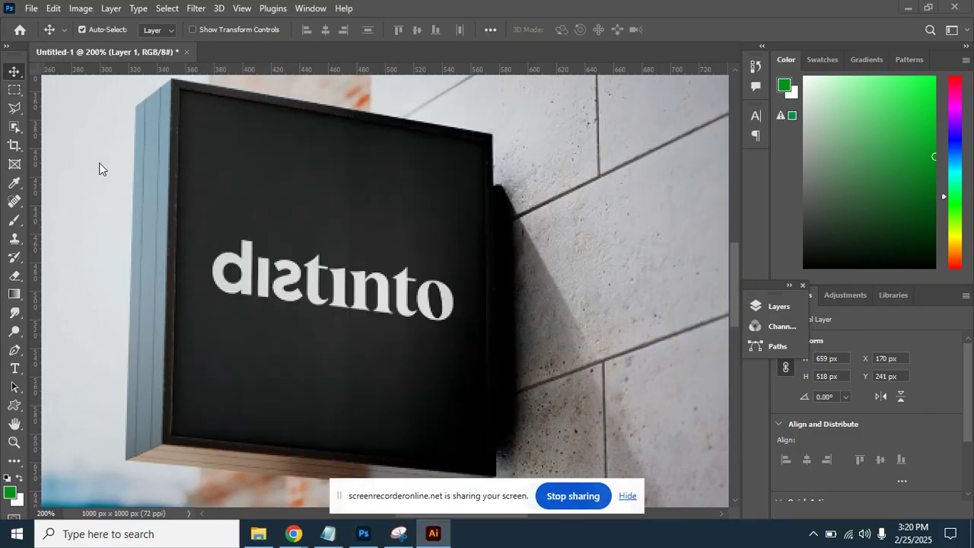
Select the "distinto" lettering with the Polygonal Lasso Tool, using a slanted four-sided outline about 191 by 82 px.
click(16, 112)
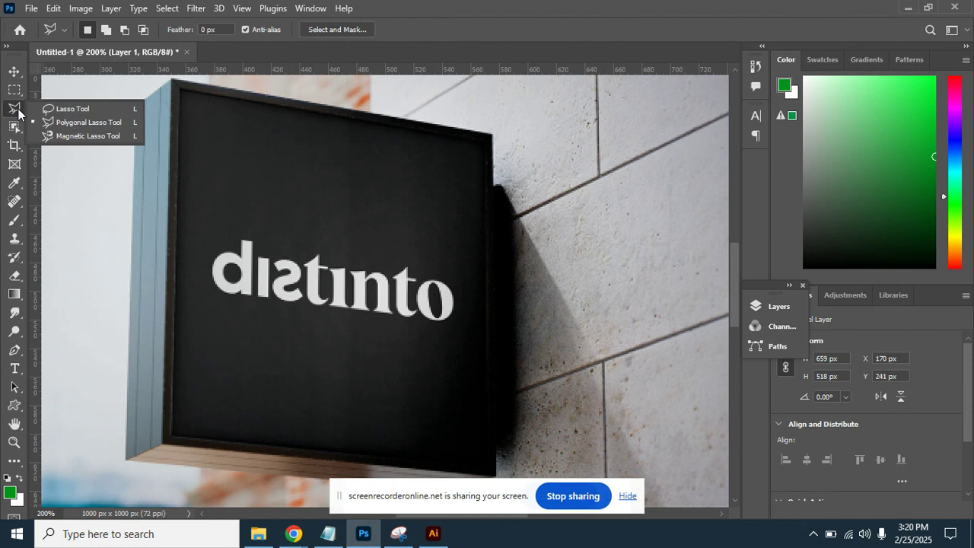
click(92, 123)
click(201, 227)
click(467, 268)
click(462, 341)
click(194, 298)
click(202, 228)
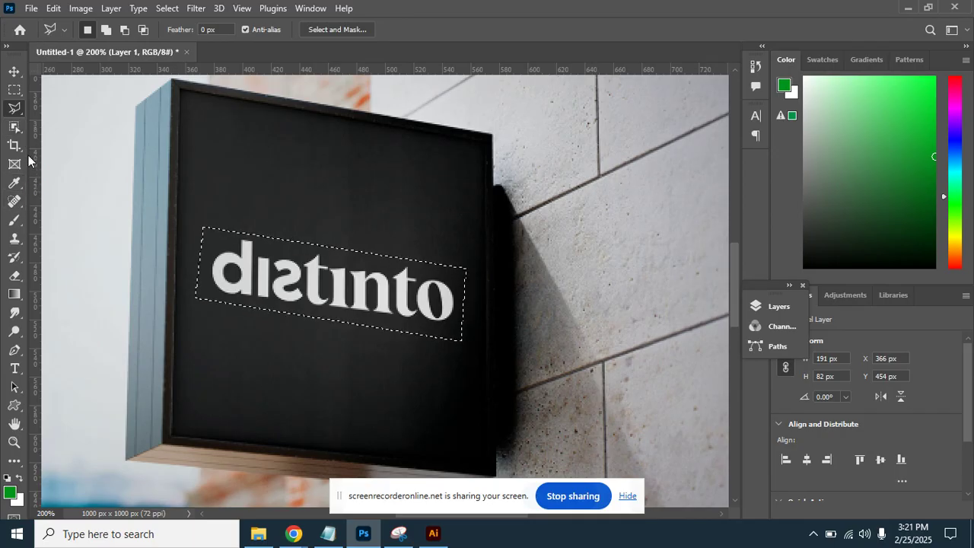
Remove the selected lettering with the Patch Tool, sampling the plain black area above it, and clear the selection.
click(7, 47)
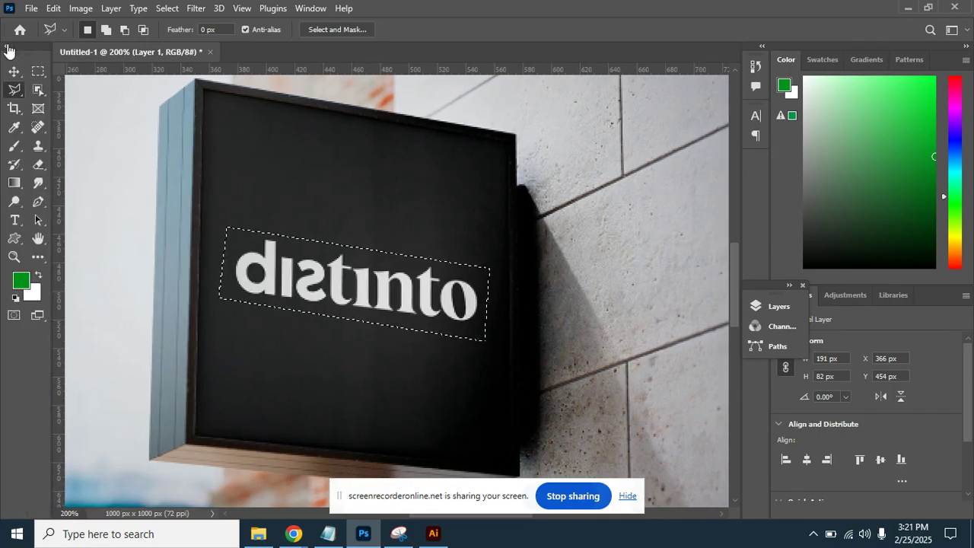
click(36, 129)
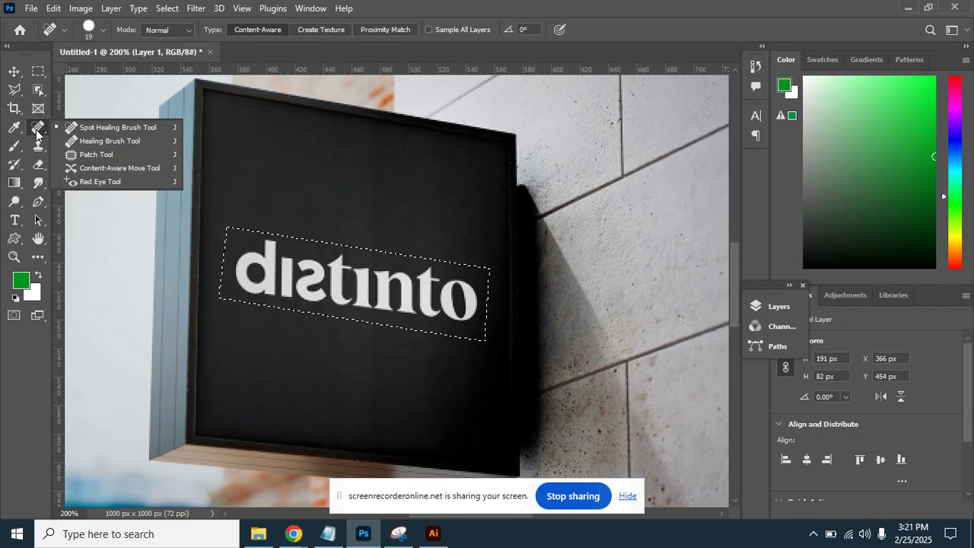
click(101, 153)
drag(334, 293, 332, 201)
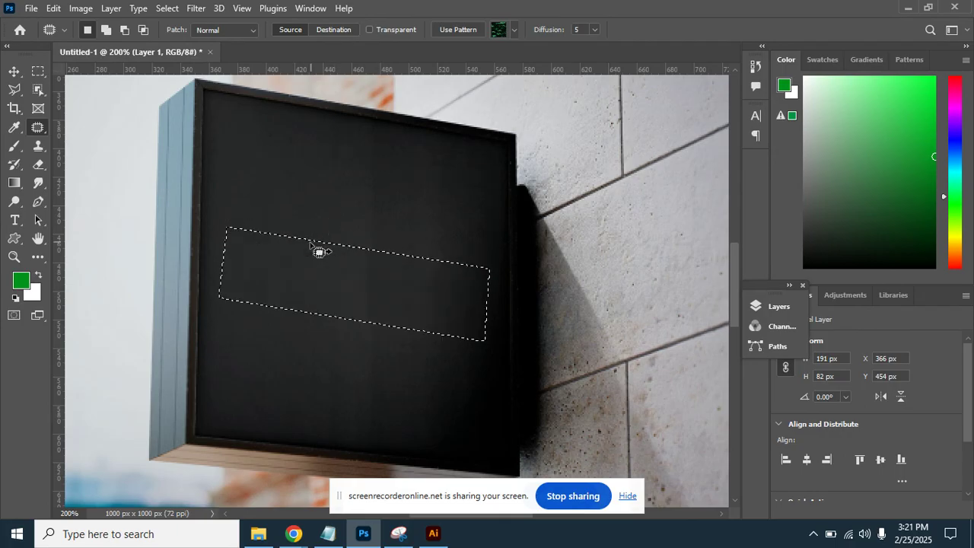
click(259, 404)
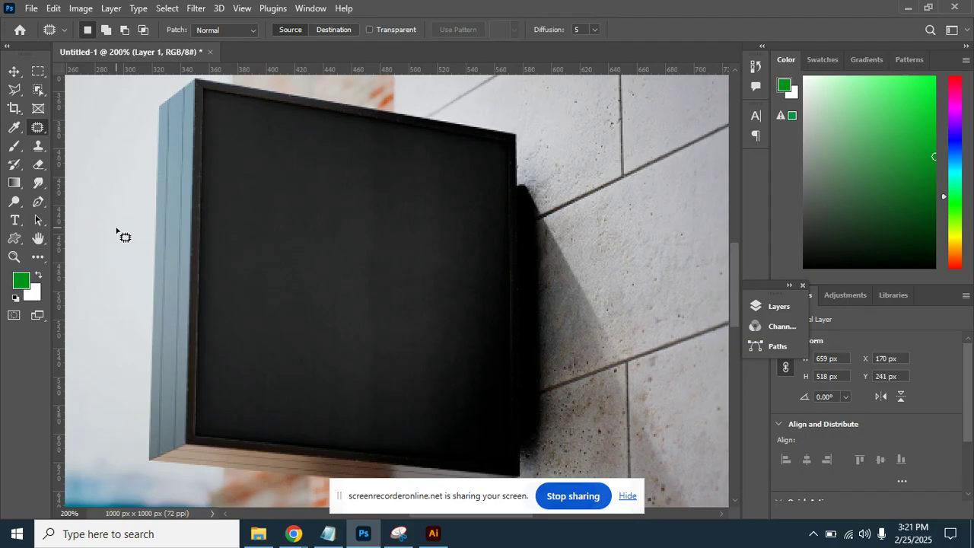
Switch to Illustrator and browse for a file to open in the "markrtplace work 1" folder on Local Disk (D:).
click(434, 534)
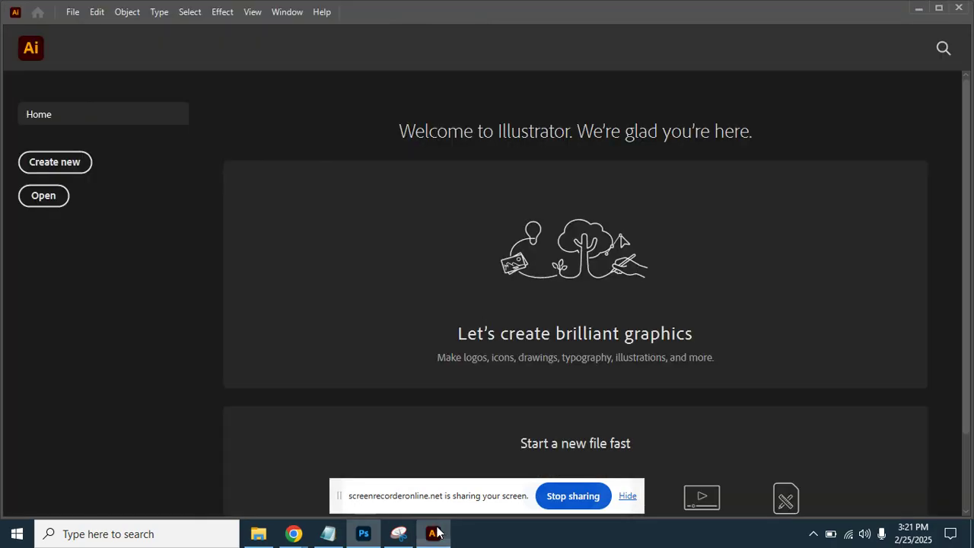
click(76, 15)
click(90, 59)
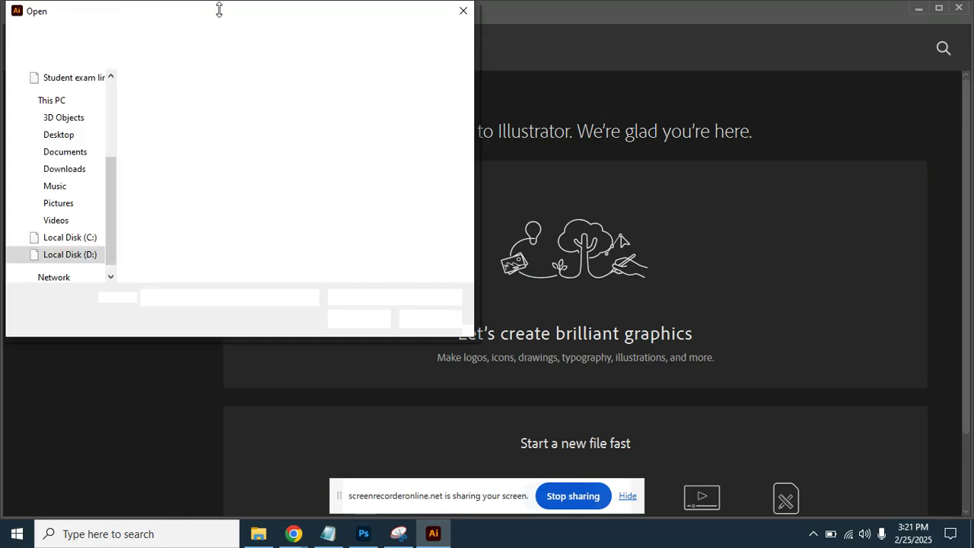
drag(211, 17, 473, 72)
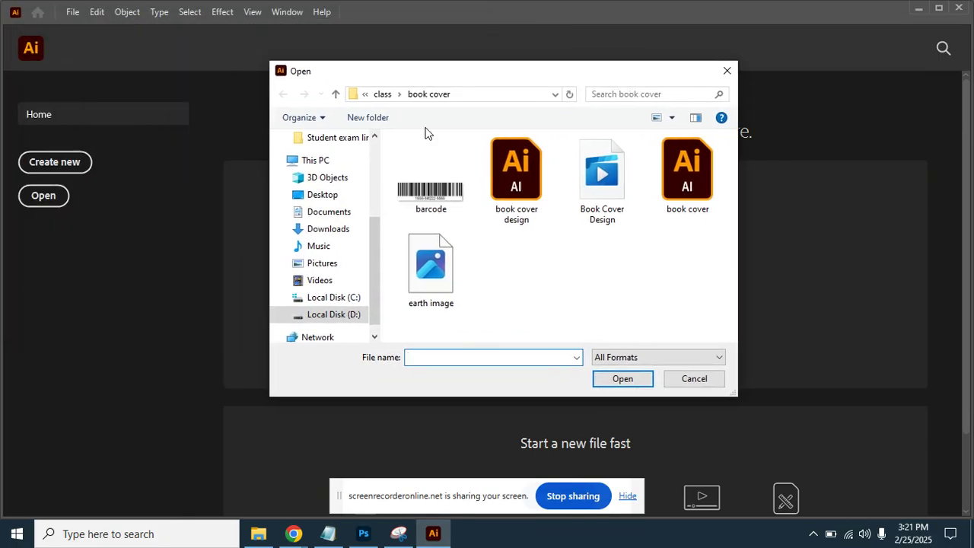
drag(376, 231, 380, 265)
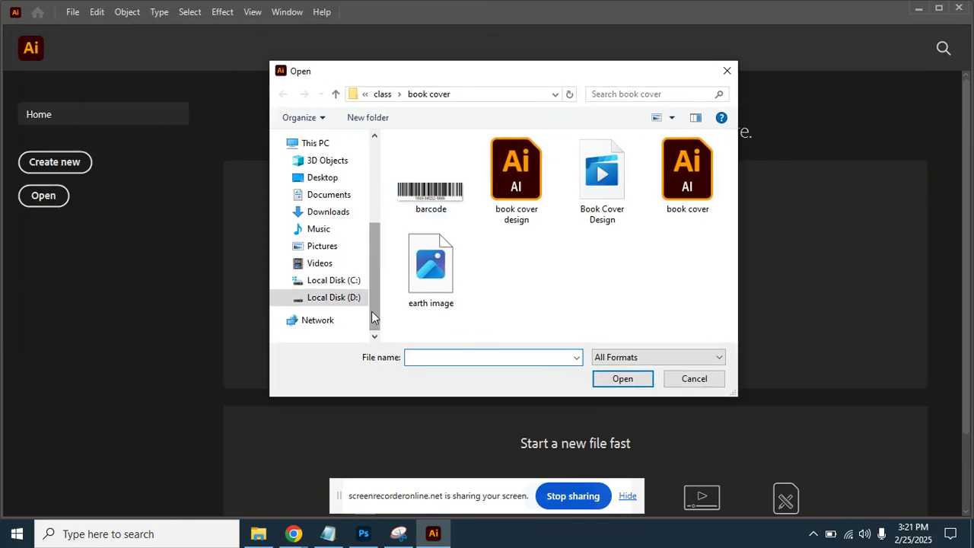
click(350, 299)
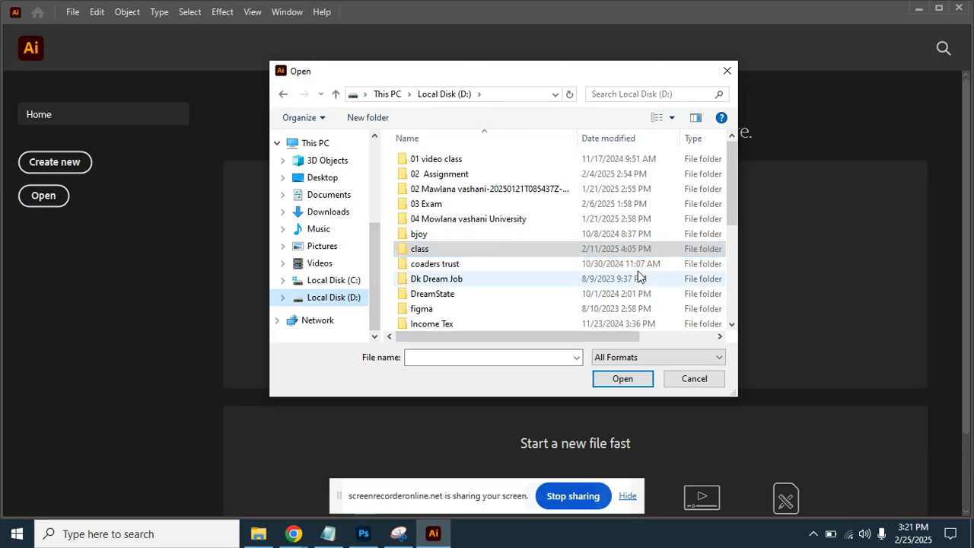
drag(733, 223, 738, 264)
click(480, 251)
double_click(480, 252)
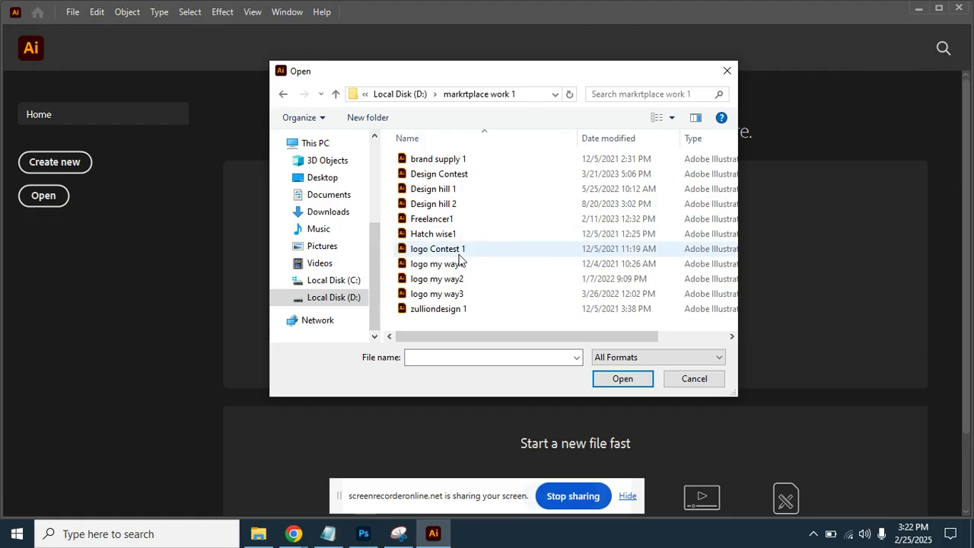
Open the "logo my way2" file and dismiss its missing fonts notice.
double_click(469, 279)
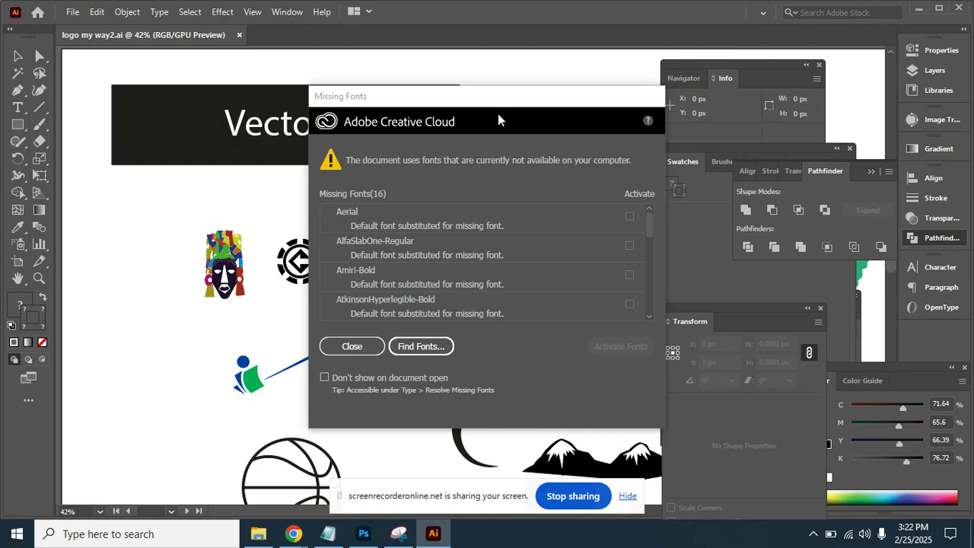
drag(553, 107, 357, 115)
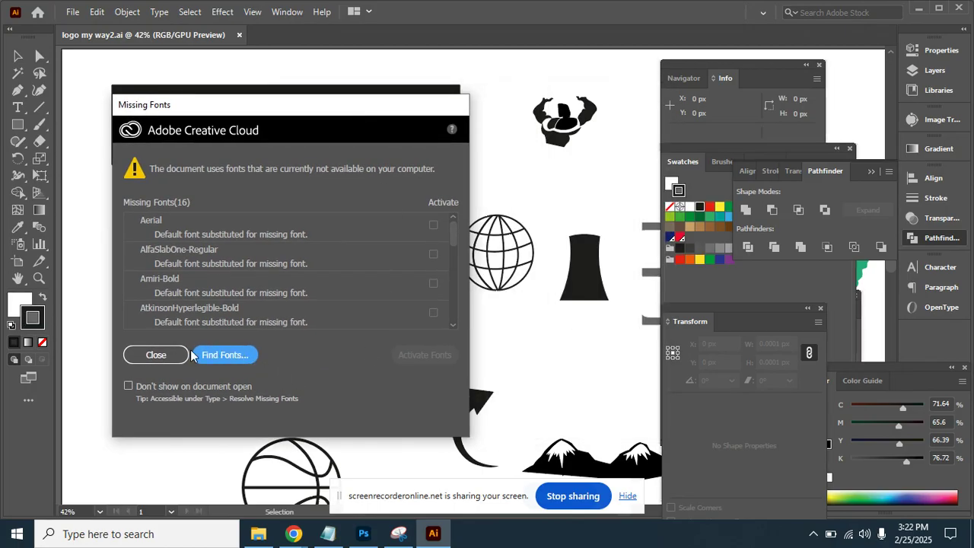
click(155, 355)
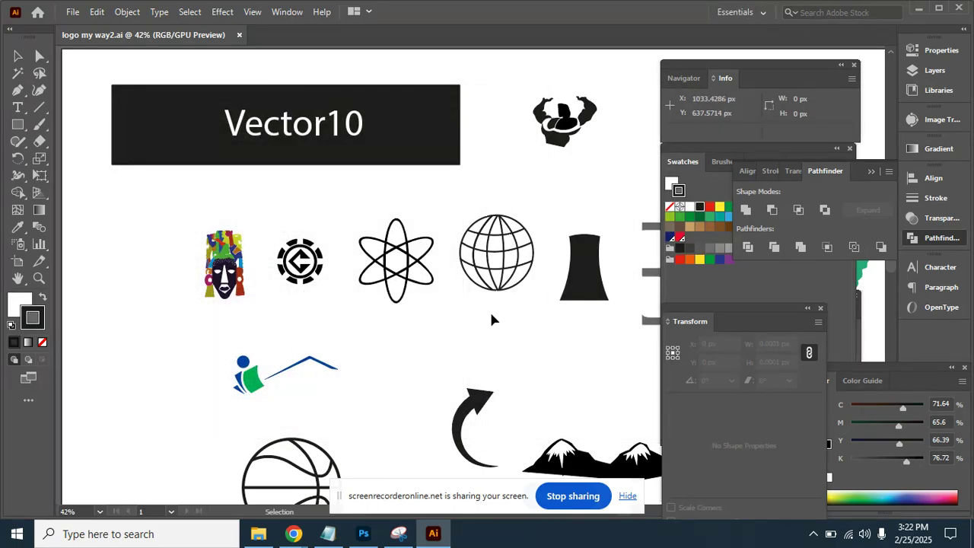
Look through the collection of vector logos and icons across the artboard for artwork suited to the sign.
key(space)
drag(530, 342, 302, 127)
drag(407, 292, 486, 166)
drag(651, 166, 309, 308)
drag(562, 183, 181, 328)
drag(409, 293, 146, 326)
drag(509, 244, 235, 145)
drag(346, 282, 395, 244)
drag(324, 494, 398, 198)
drag(356, 420, 541, 174)
drag(500, 219, 435, 113)
drag(387, 235, 598, 163)
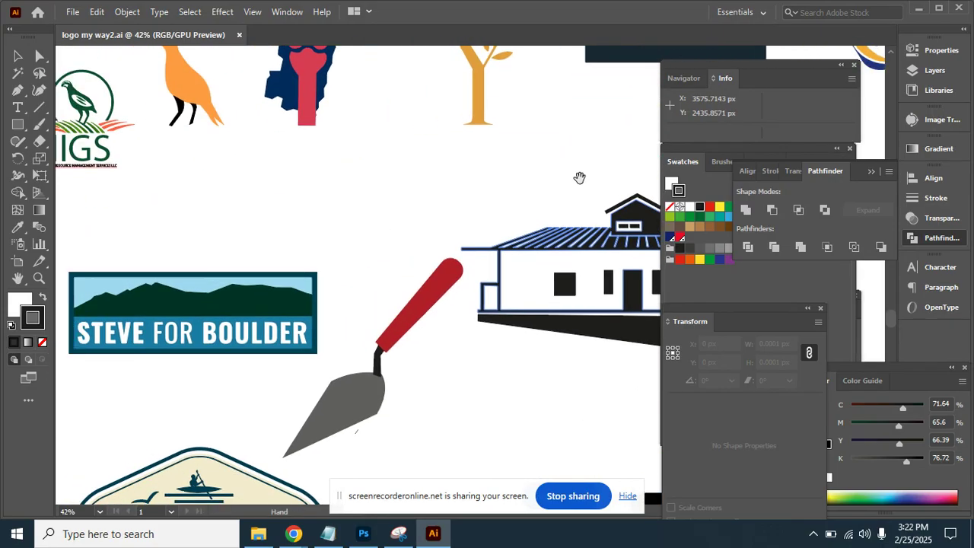
drag(460, 266, 618, 170)
drag(574, 203, 689, 85)
drag(472, 189, 569, 131)
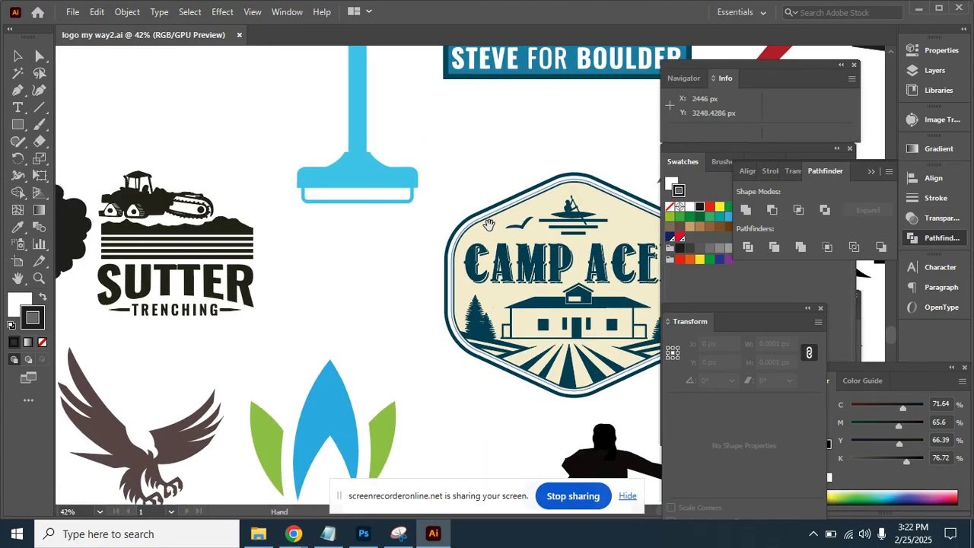
drag(486, 225, 641, 183)
drag(288, 212, 462, 228)
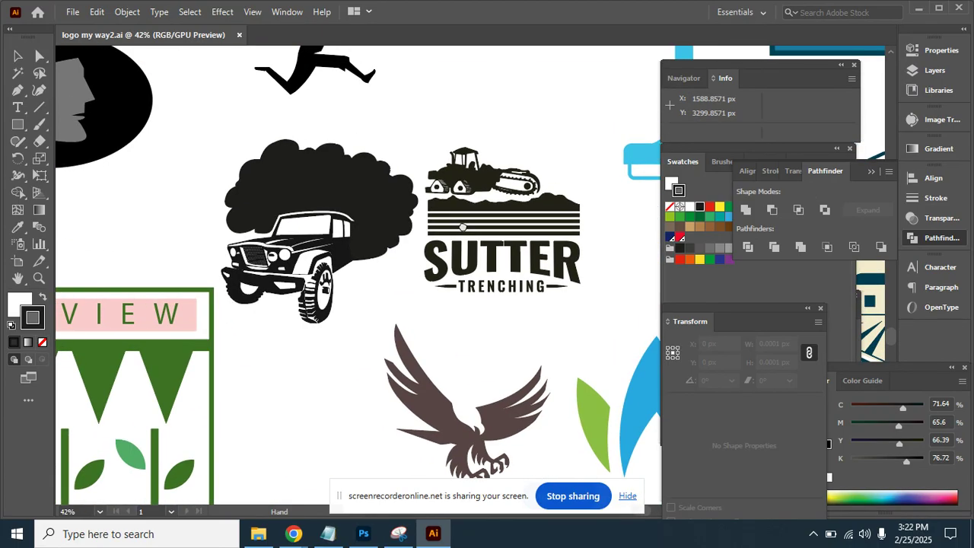
drag(367, 393, 420, 347)
drag(262, 156, 418, 358)
drag(400, 163, 390, 339)
drag(457, 121, 330, 406)
drag(466, 278, 373, 455)
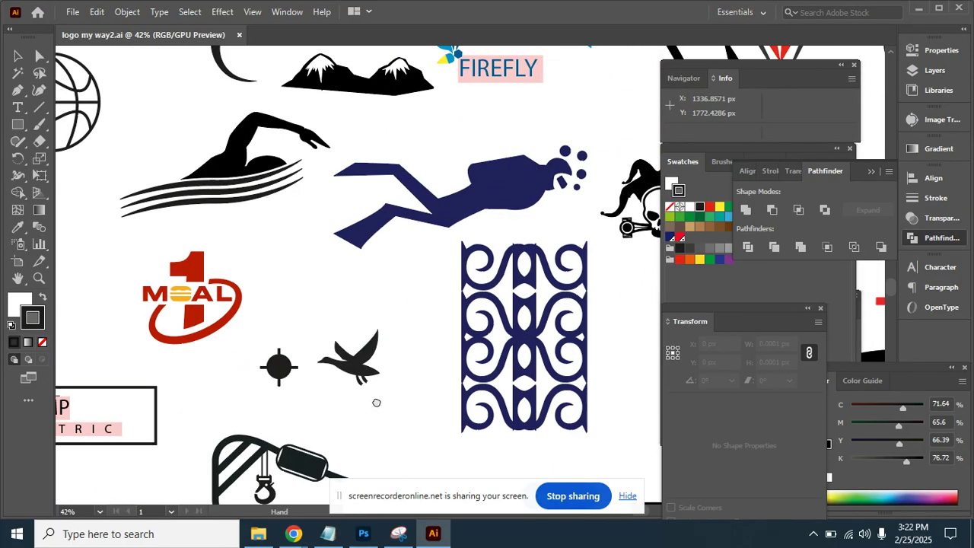
drag(563, 136, 421, 309)
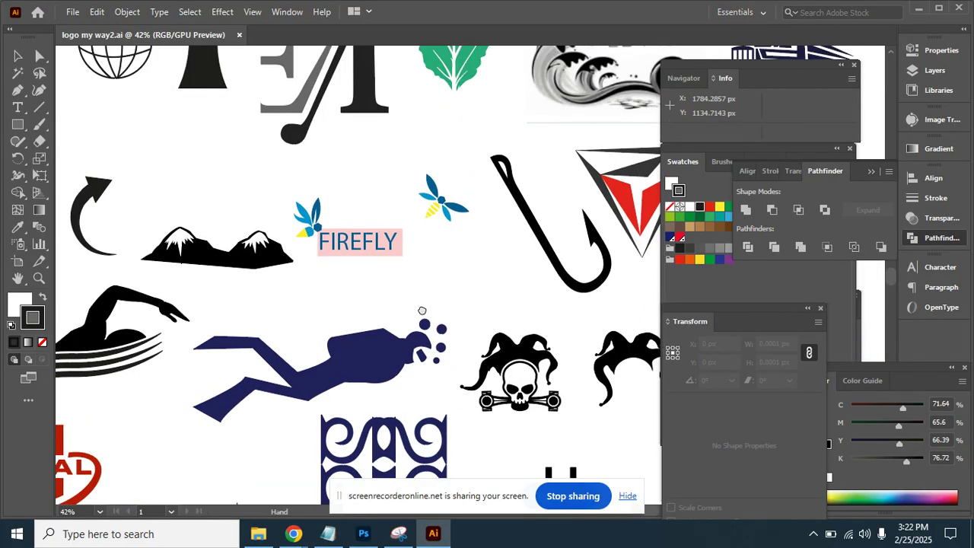
drag(513, 246, 58, 397)
drag(543, 332, 165, 338)
drag(631, 347, 176, 323)
drag(104, 491, 456, 168)
drag(375, 384, 454, 206)
drag(360, 474, 404, 282)
drag(393, 322, 175, 373)
drag(228, 450, 354, 211)
drag(326, 343, 504, 191)
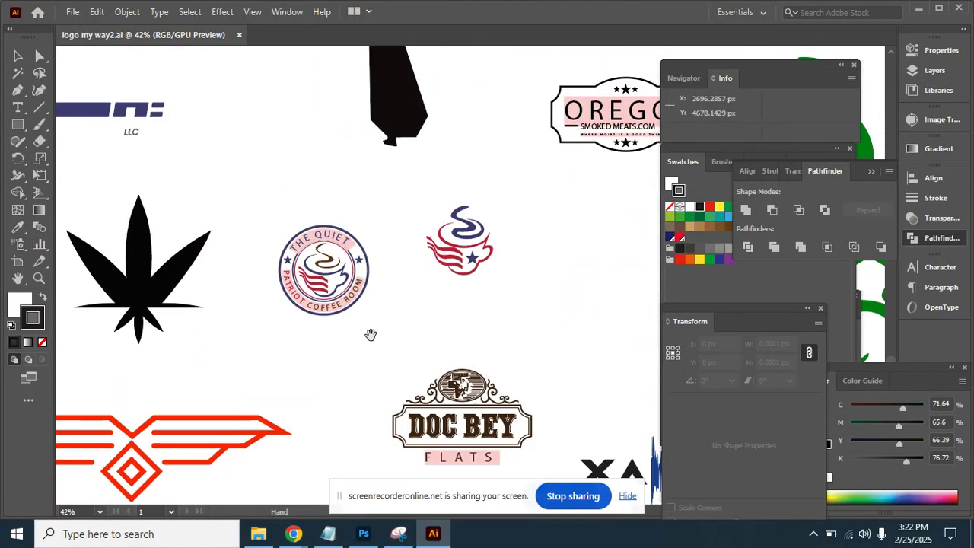
drag(370, 335, 450, 253)
drag(219, 463, 456, 257)
drag(178, 220, 306, 321)
drag(168, 318, 289, 286)
drag(328, 149, 525, 440)
drag(312, 211, 385, 317)
drag(440, 157, 463, 310)
drag(417, 347, 267, 372)
drag(228, 350, 420, 268)
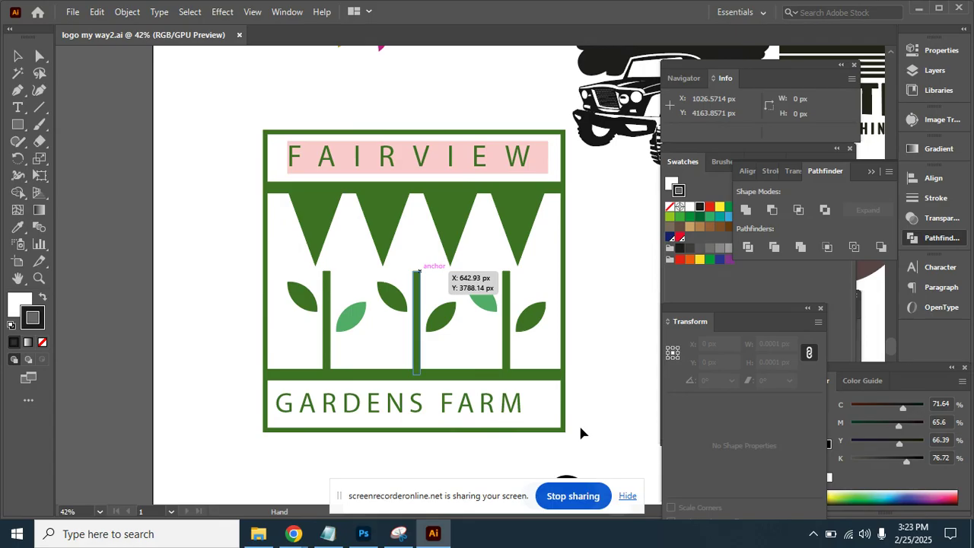
drag(570, 54, 90, 457)
drag(220, 372, 324, 374)
drag(413, 274, 393, 345)
drag(452, 288, 446, 356)
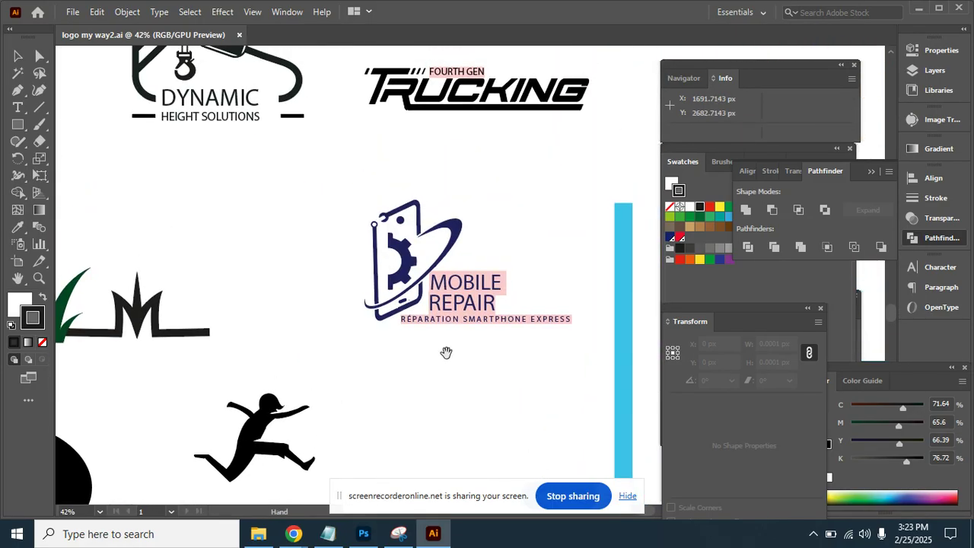
drag(530, 294, 510, 339)
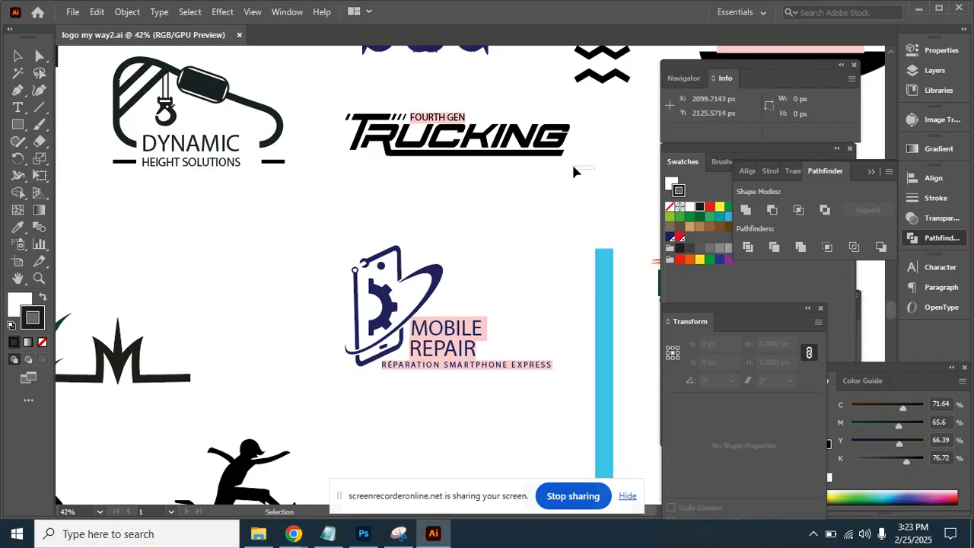
Select the whole grey-and-black EA letter logo between the tapered black tower shape and the green leaf.
drag(109, 82, 103, 59)
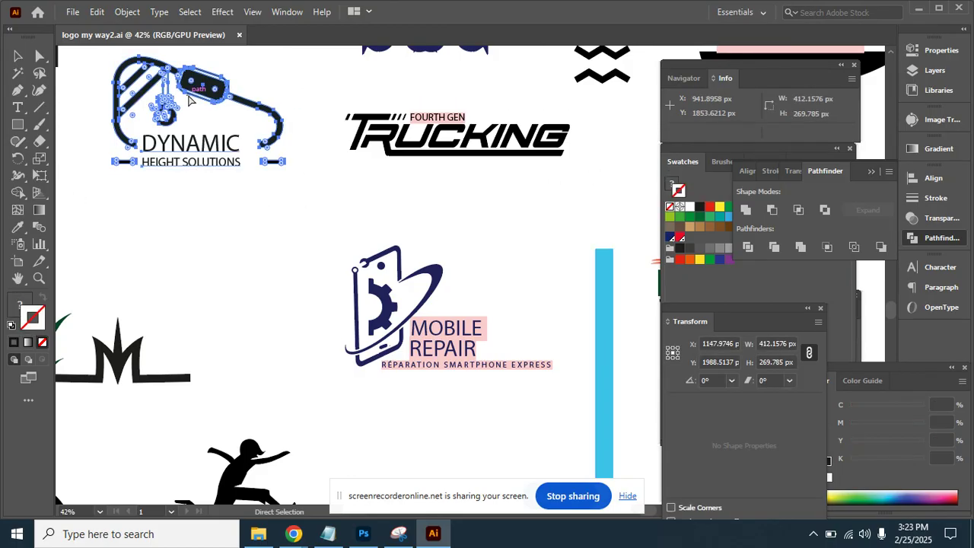
drag(458, 68, 455, 340)
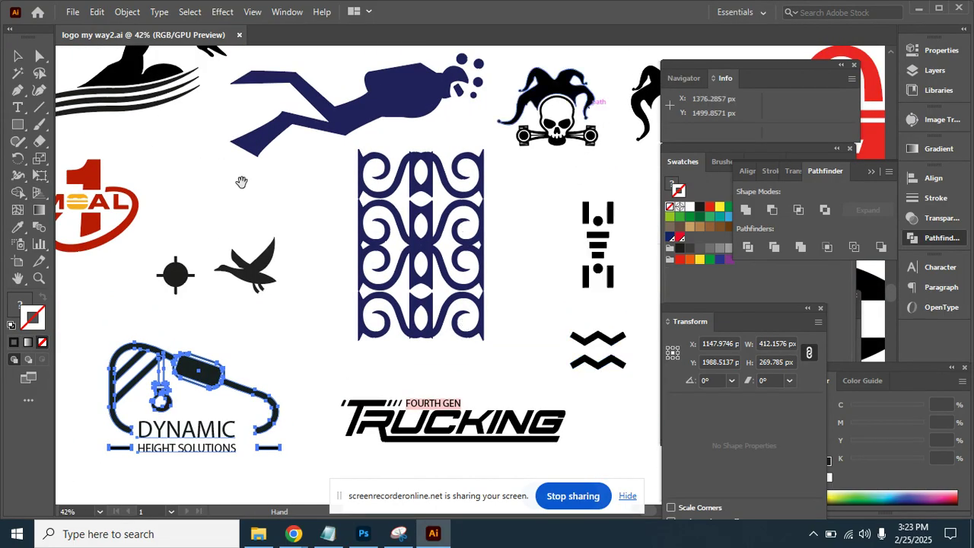
drag(242, 182, 419, 309)
drag(248, 218, 537, 348)
drag(507, 133, 135, 327)
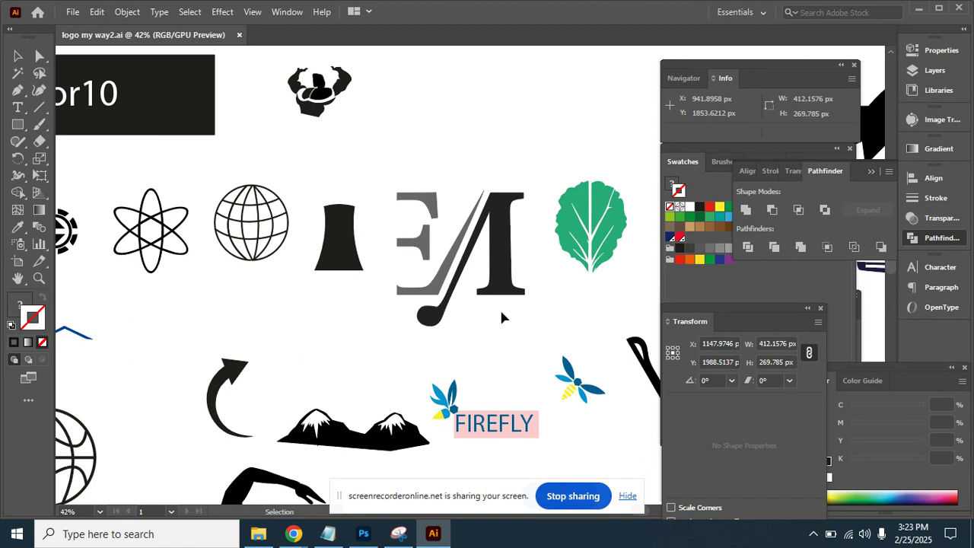
drag(378, 144, 376, 144)
key(a)
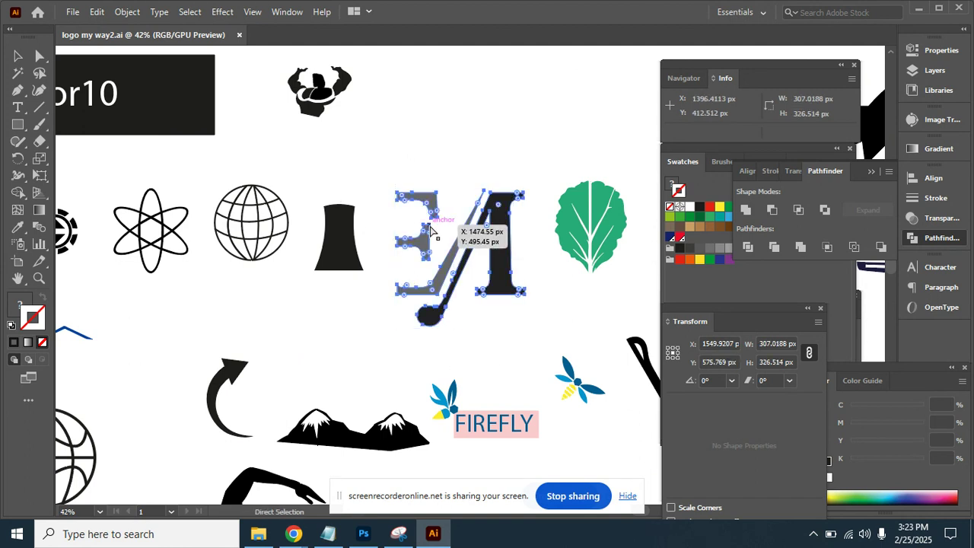
key(v)
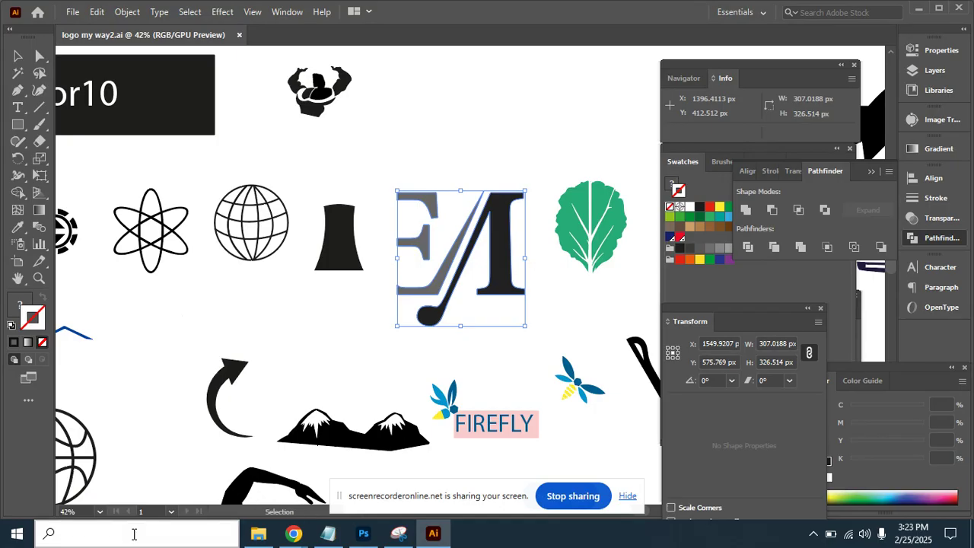
Switch to Photoshop and draw a 200 by 200 px square with the Rectangle Tool, using the dark colour sampled from the sign face.
click(363, 534)
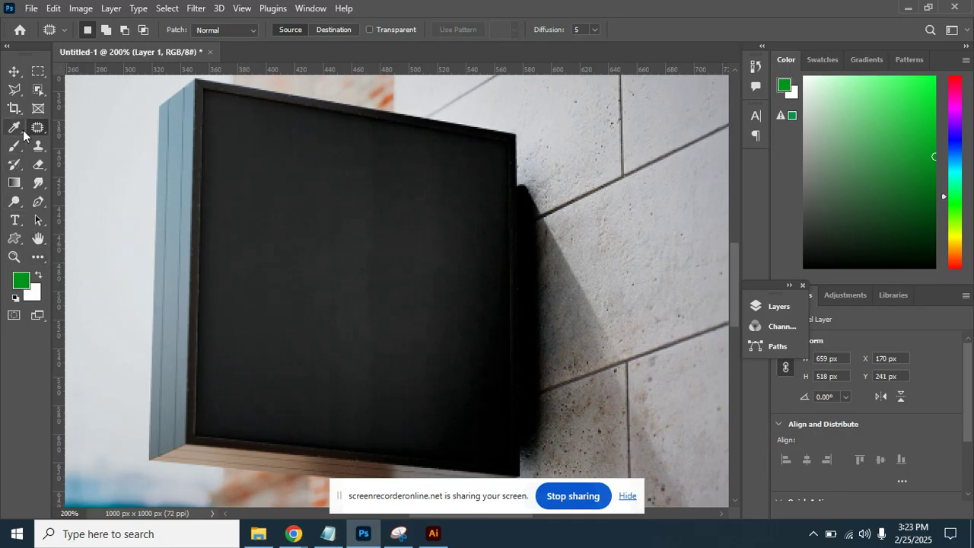
click(18, 239)
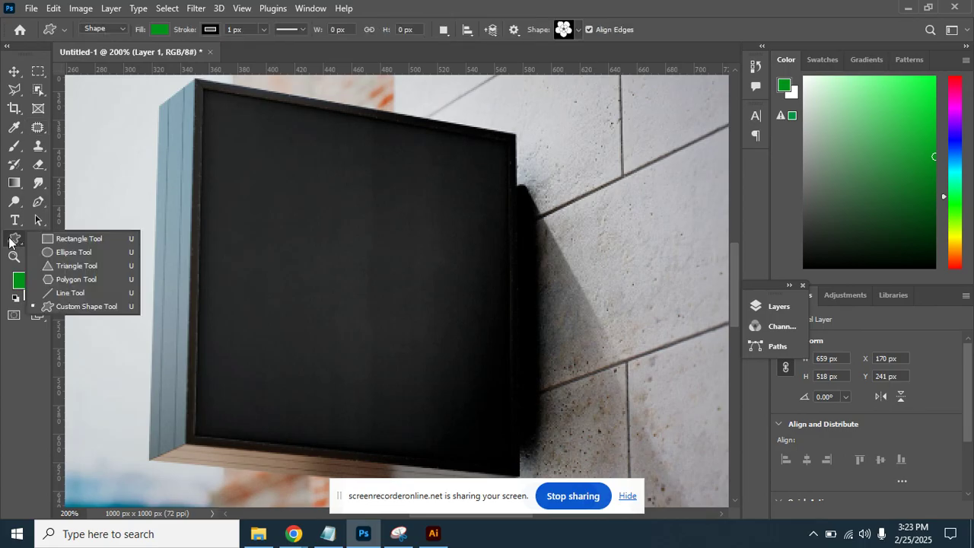
click(86, 241)
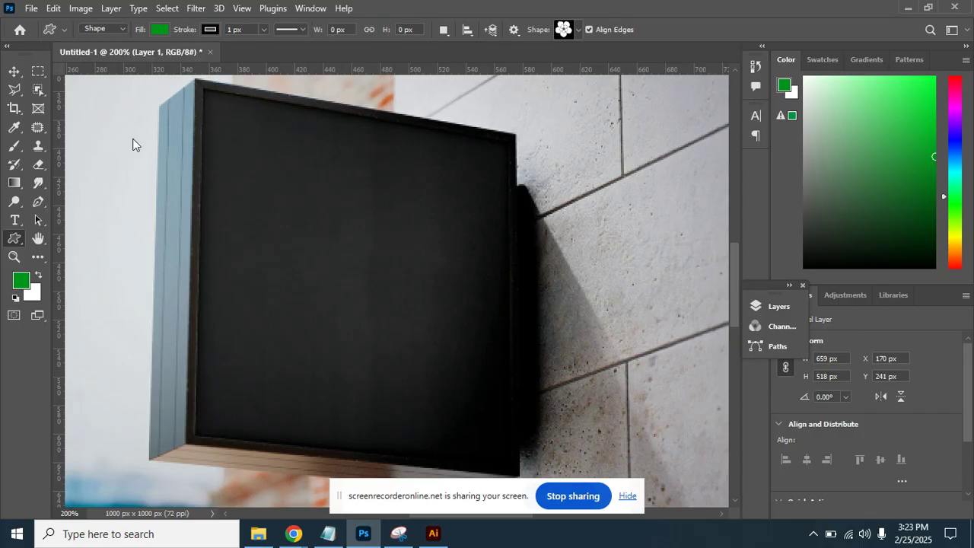
right_click(15, 242)
click(69, 237)
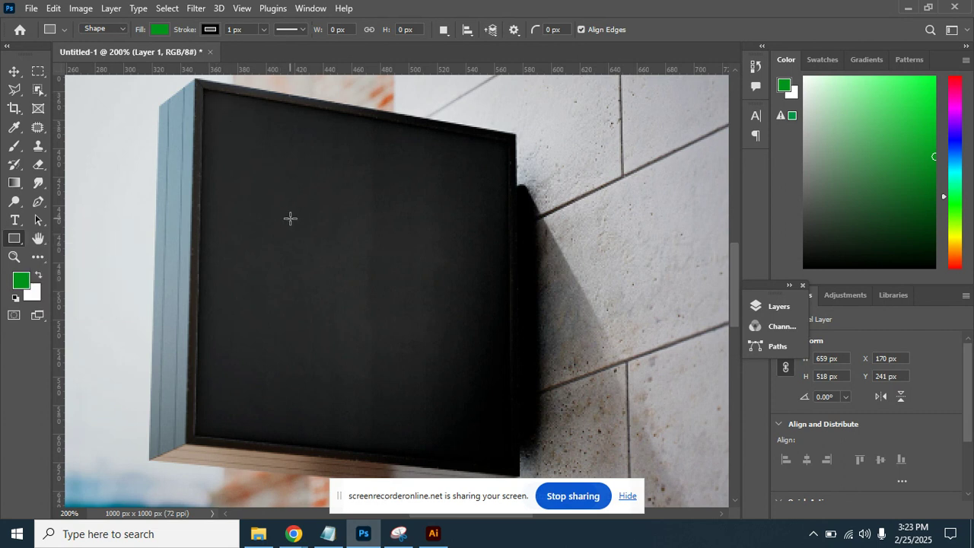
alt+click(361, 331)
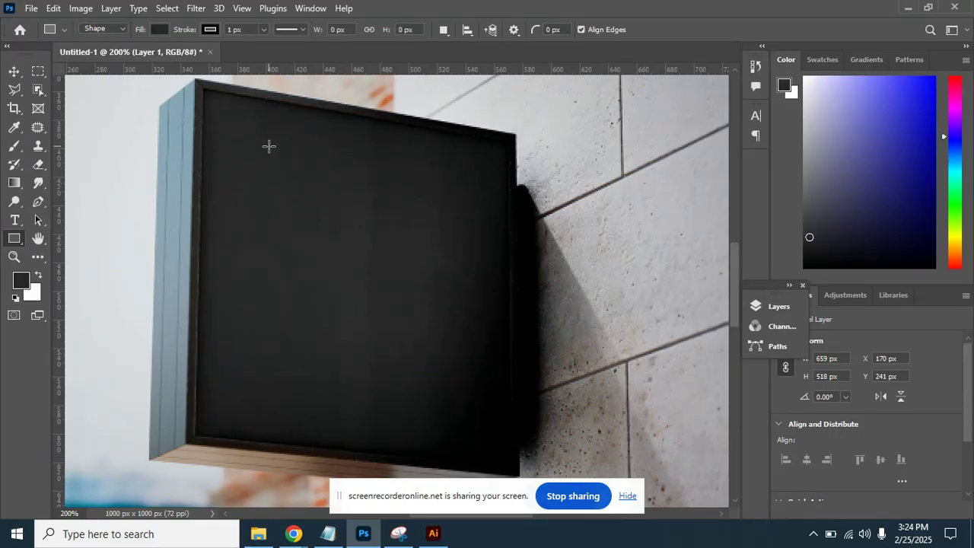
drag(276, 163, 449, 289)
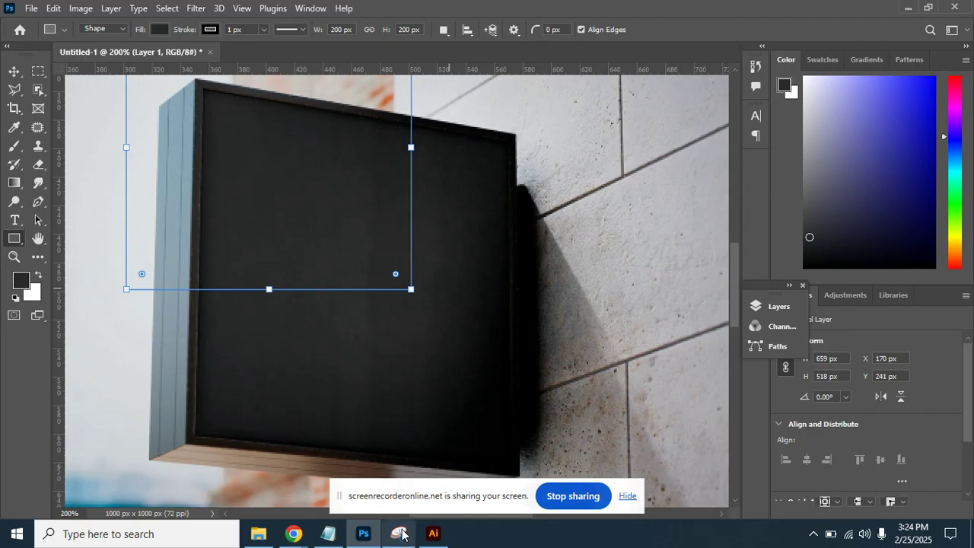
Fill the square with yellow from the recently used colours.
click(159, 30)
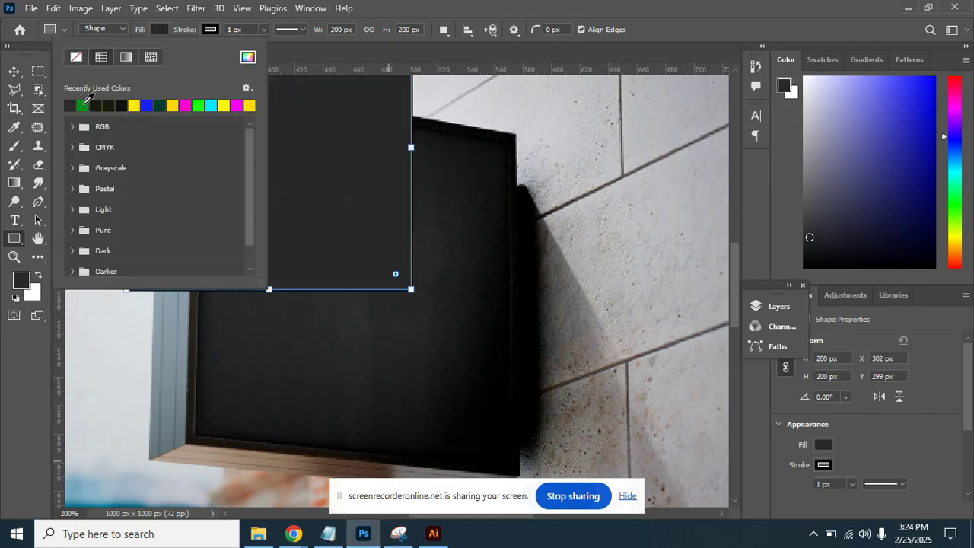
click(173, 104)
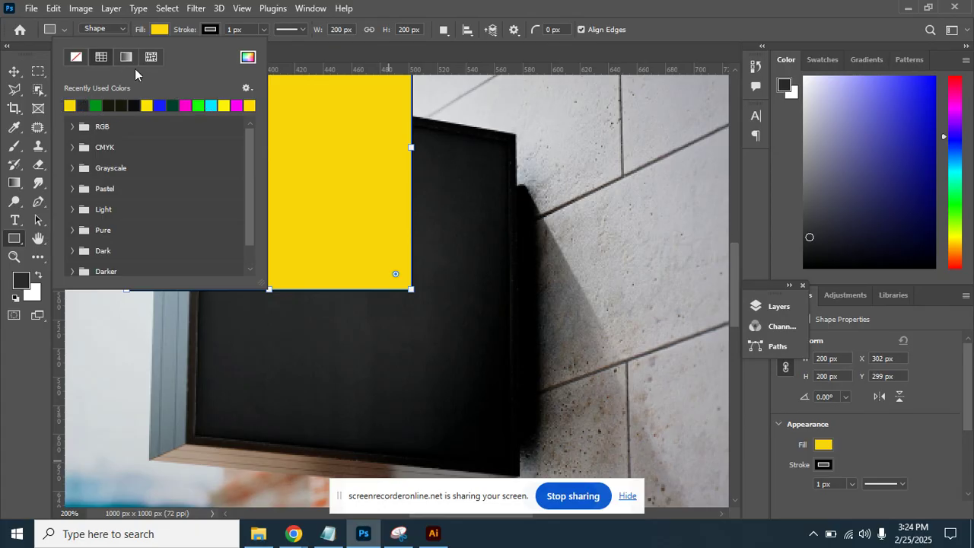
click(163, 33)
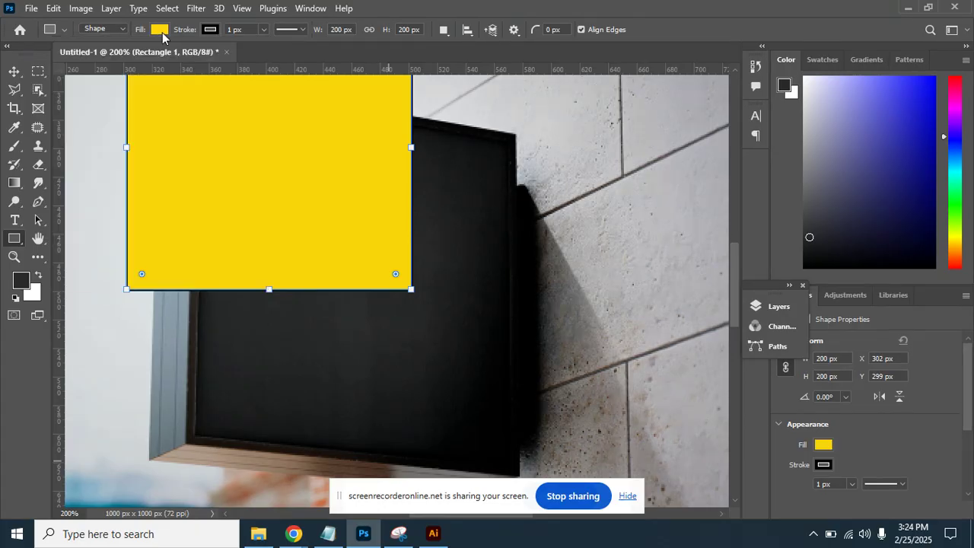
Set the square's fill to white and switch to the Move Tool.
click(162, 32)
click(162, 32)
click(162, 32)
click(162, 33)
click(162, 33)
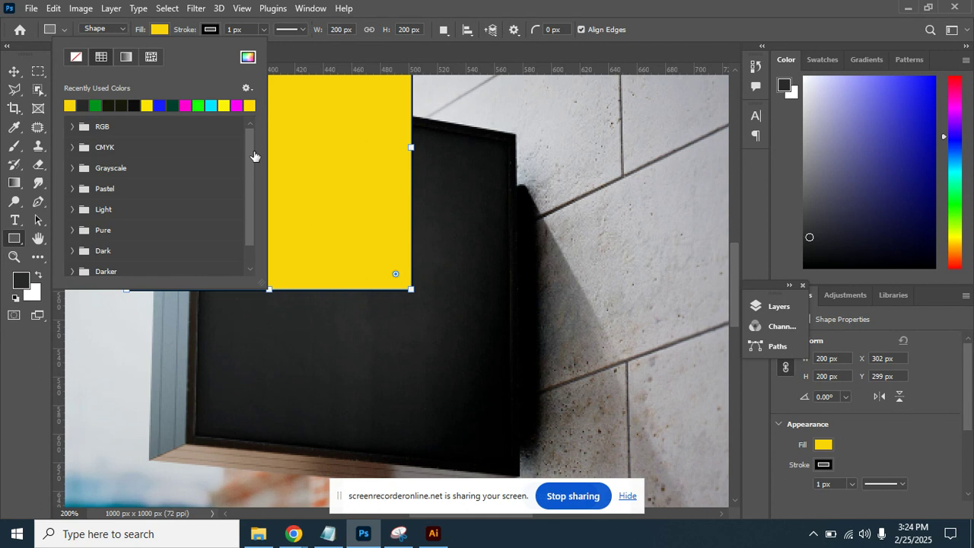
mouse_move(481, 186)
mouse_down()
mouse_move(442, 148)
mouse_move(425, 153)
mouse_up()
click(748, 154)
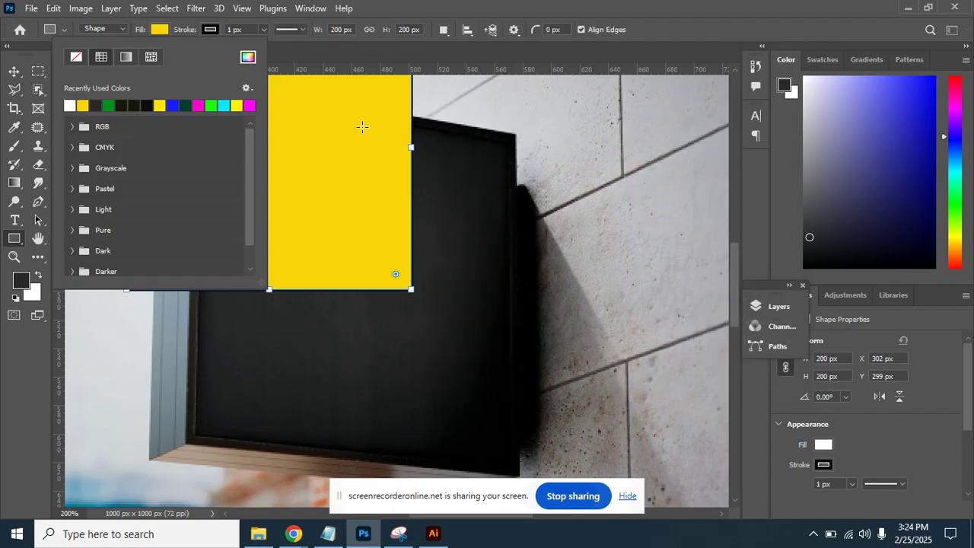
click(14, 72)
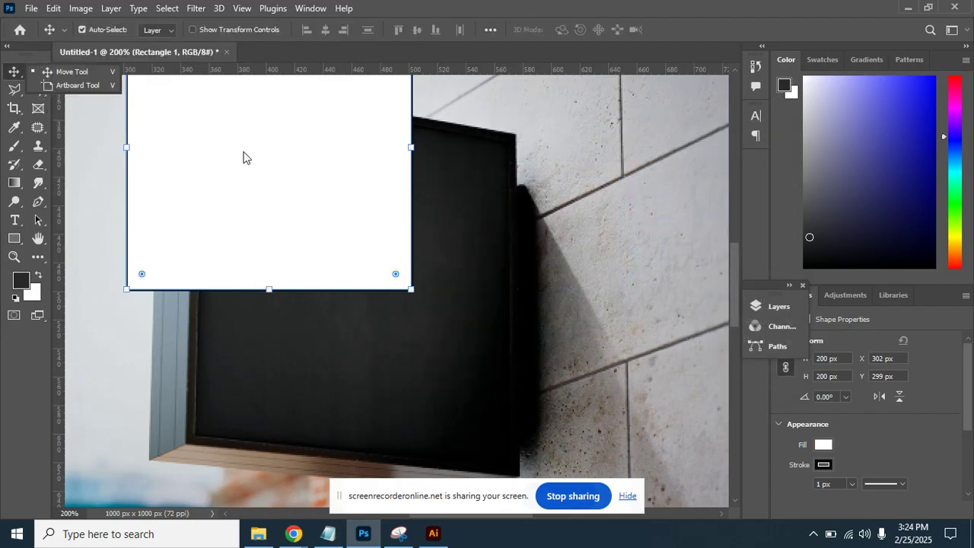
Move the white square onto the sign's dark face, centred within the frame.
drag(282, 219, 330, 270)
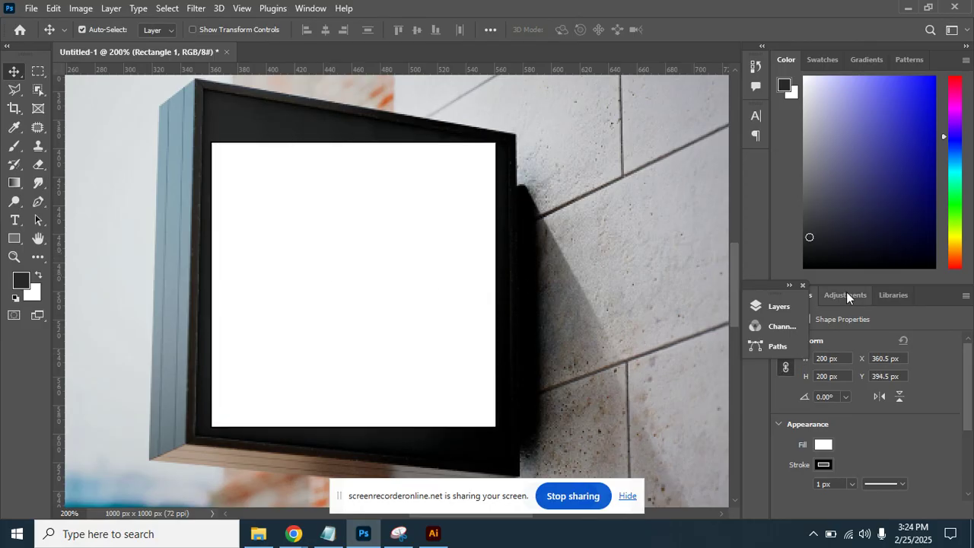
click(778, 306)
click(714, 298)
click(802, 285)
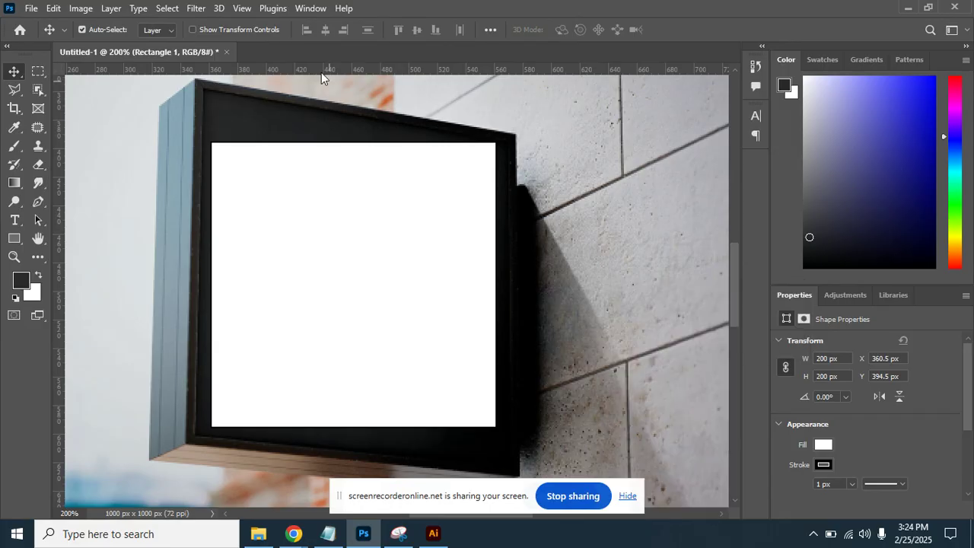
Show the layer list and convert the white square's layer to a smart object.
click(305, 9)
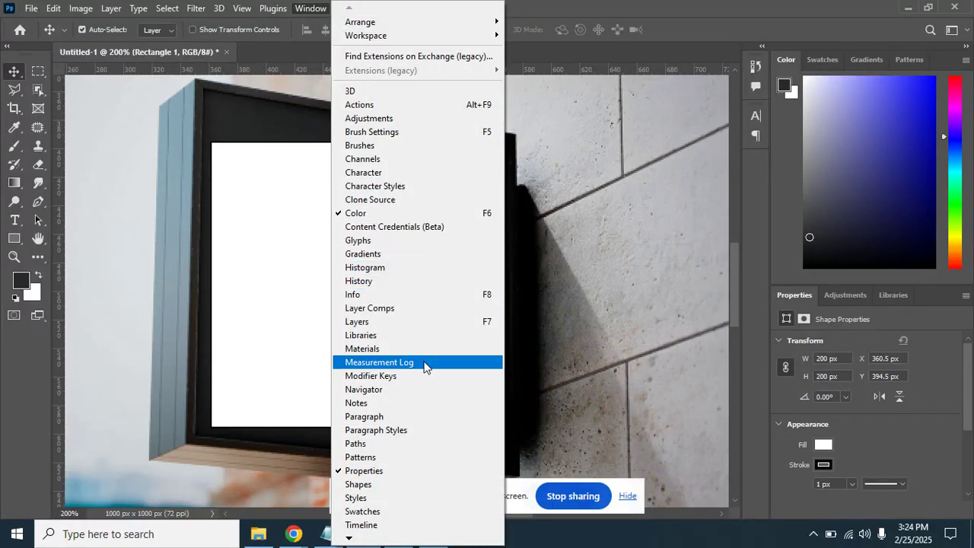
click(426, 322)
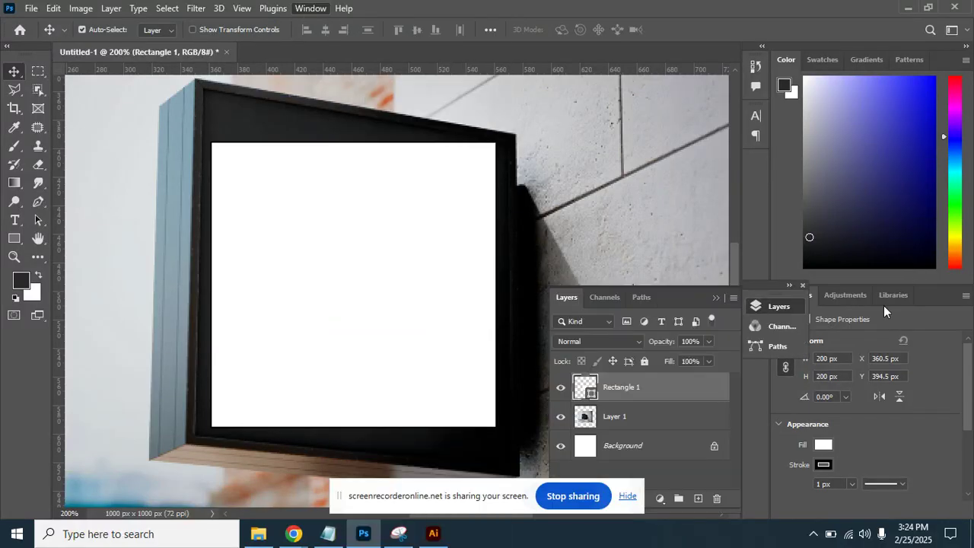
right_click(617, 392)
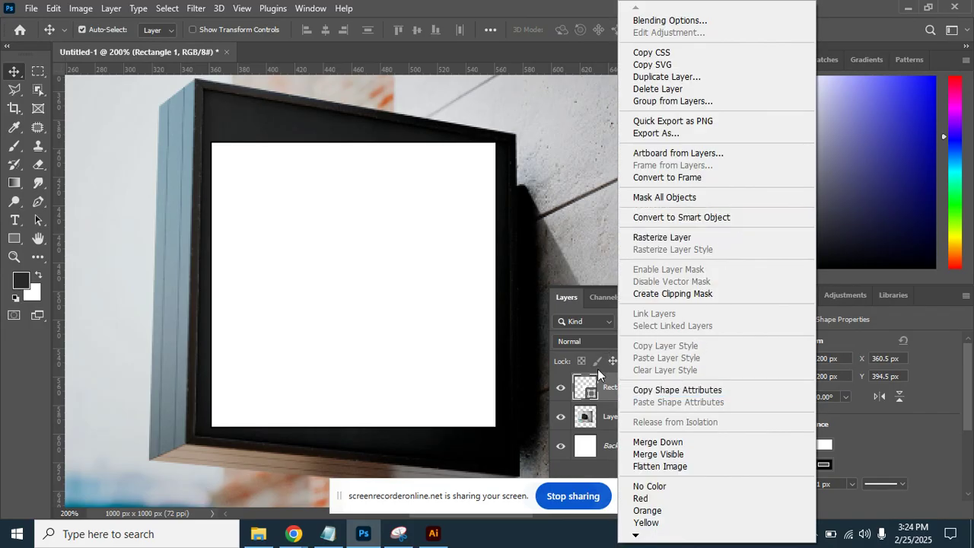
click(598, 395)
right_click(615, 392)
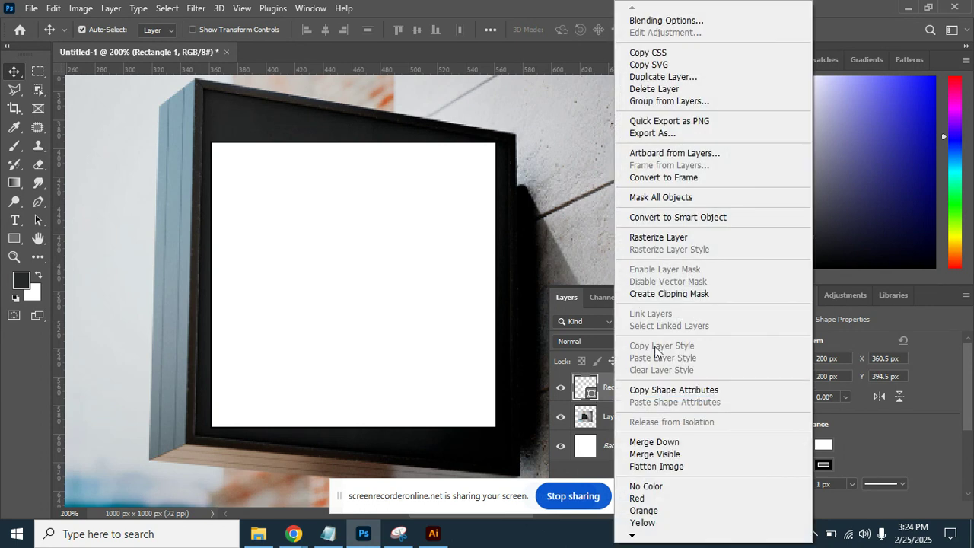
click(677, 217)
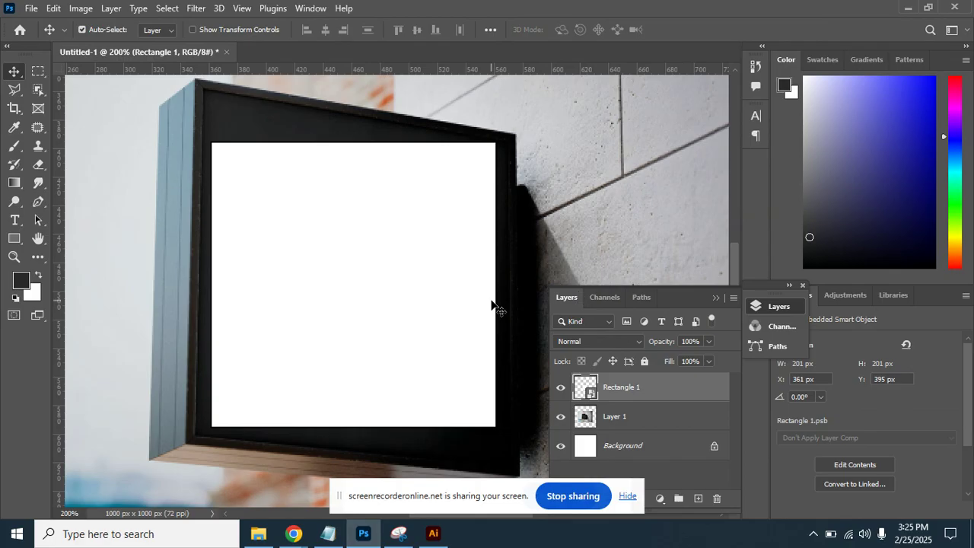
Free-transform the white square, distorting its four corners to match the sign face's perspective inside the black frame.
key(ctrl)
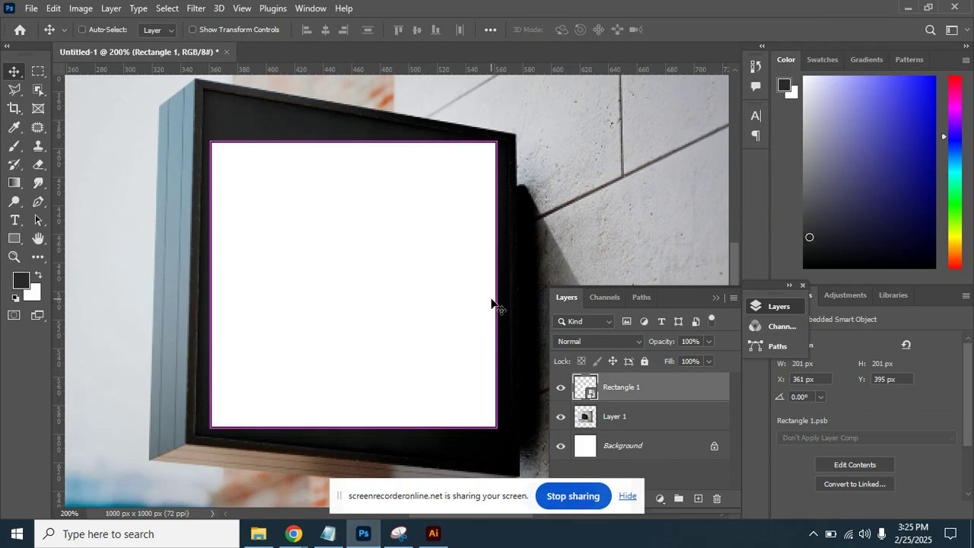
key(ctrl+t)
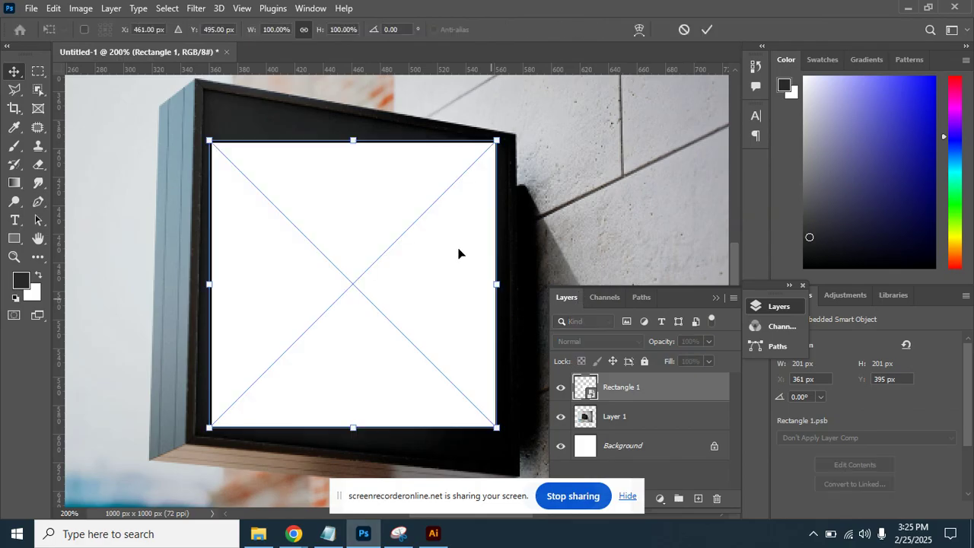
drag(211, 145, 203, 89)
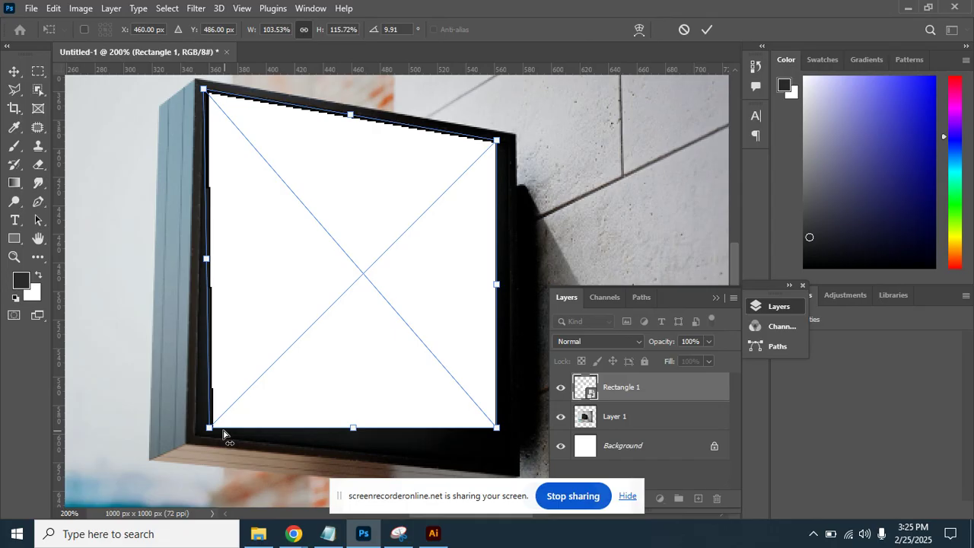
drag(210, 430, 193, 435)
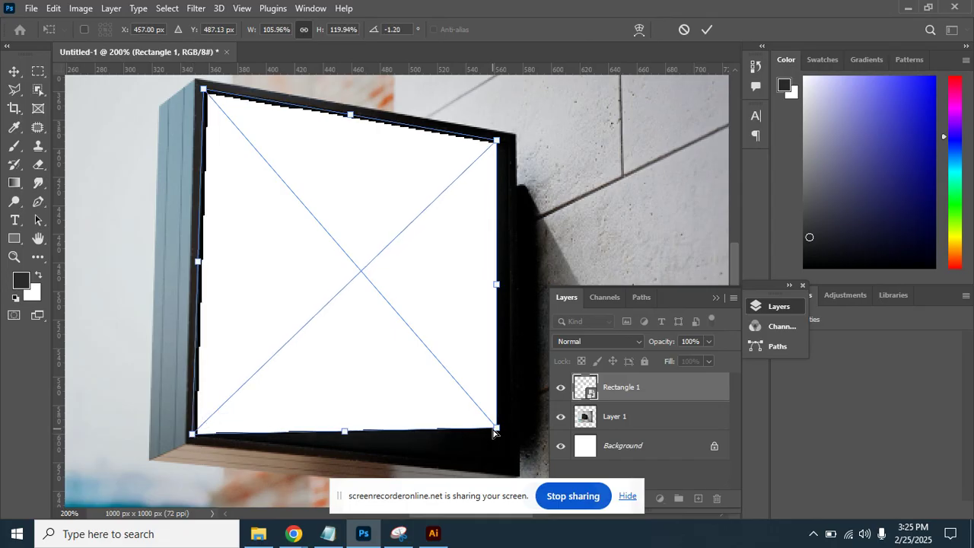
drag(496, 430, 516, 476)
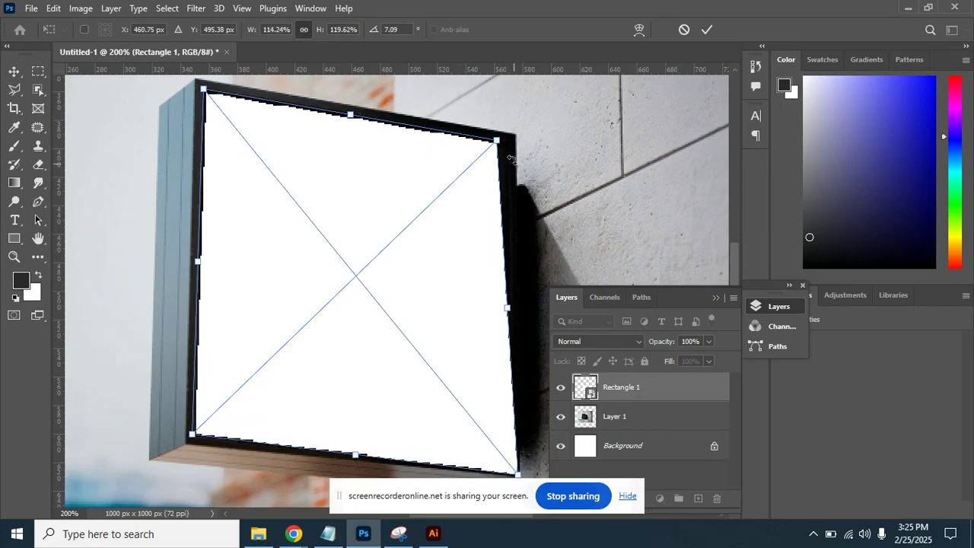
mouse_move(504, 145)
mouse_down()
mouse_move(509, 154)
mouse_move(513, 142)
mouse_up()
key(Return)
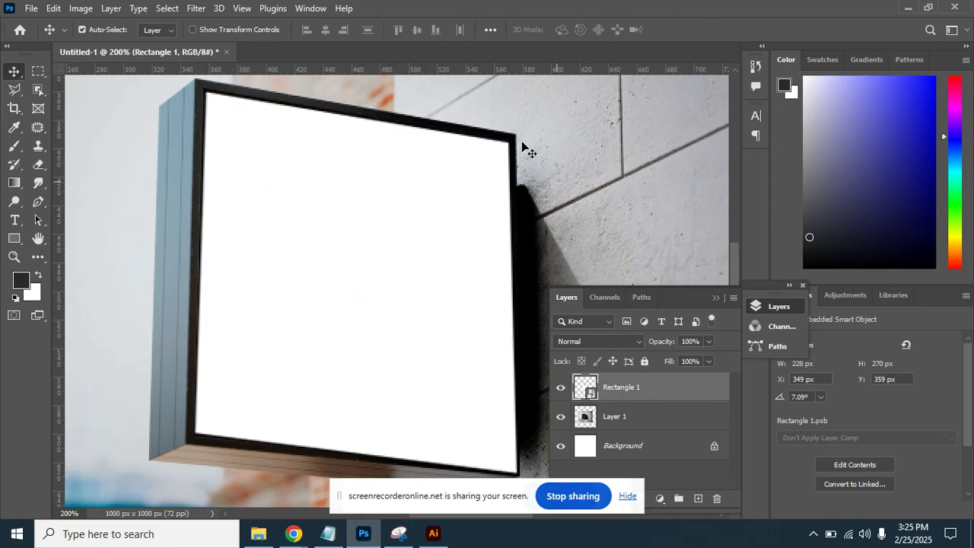
key(ctrl+minus)
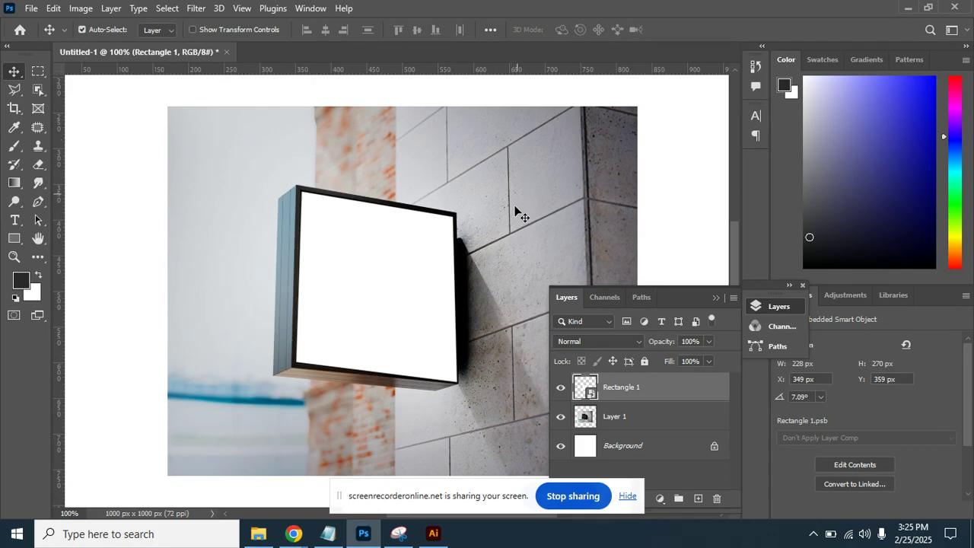
Open the square's smart object contents, switch to Illustrator to copy the EA letter logo, and return to Photoshop.
double_click(588, 394)
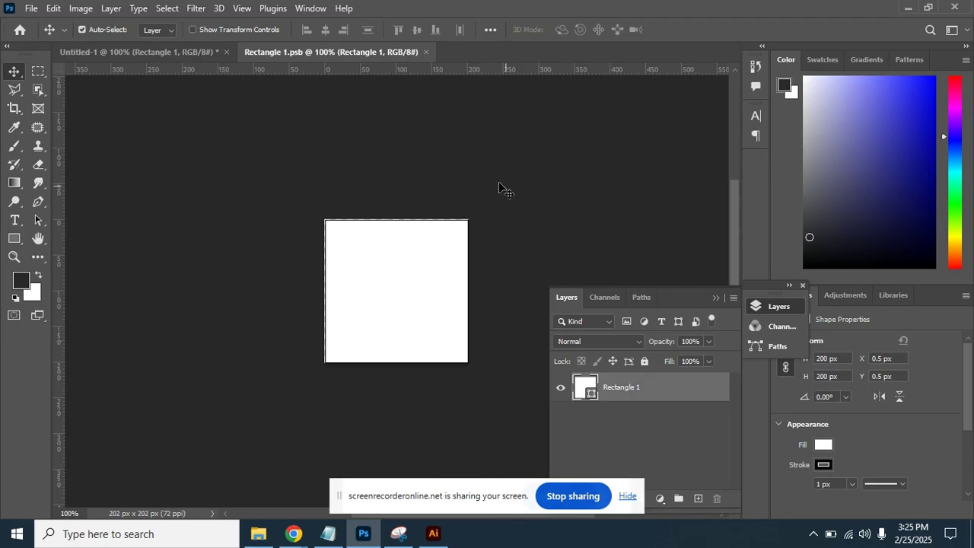
click(432, 533)
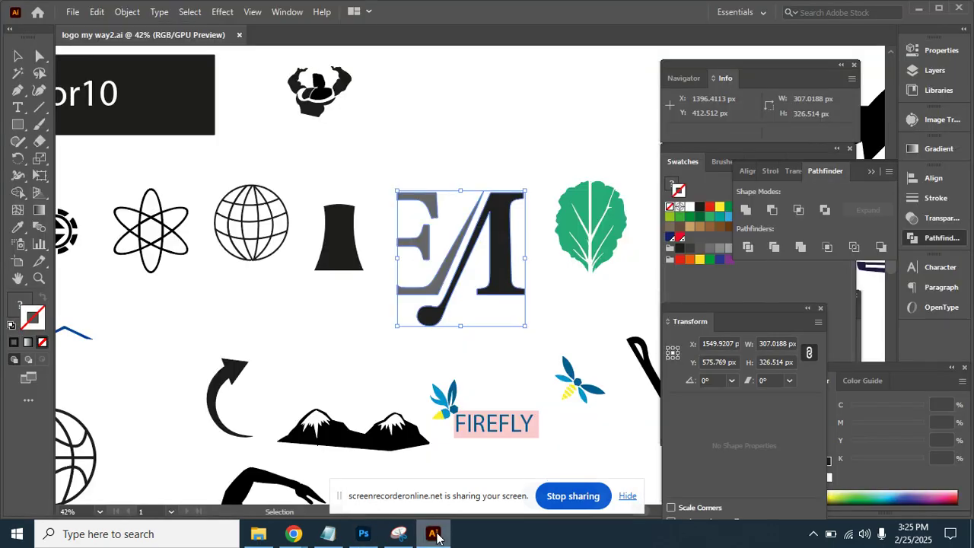
click(523, 341)
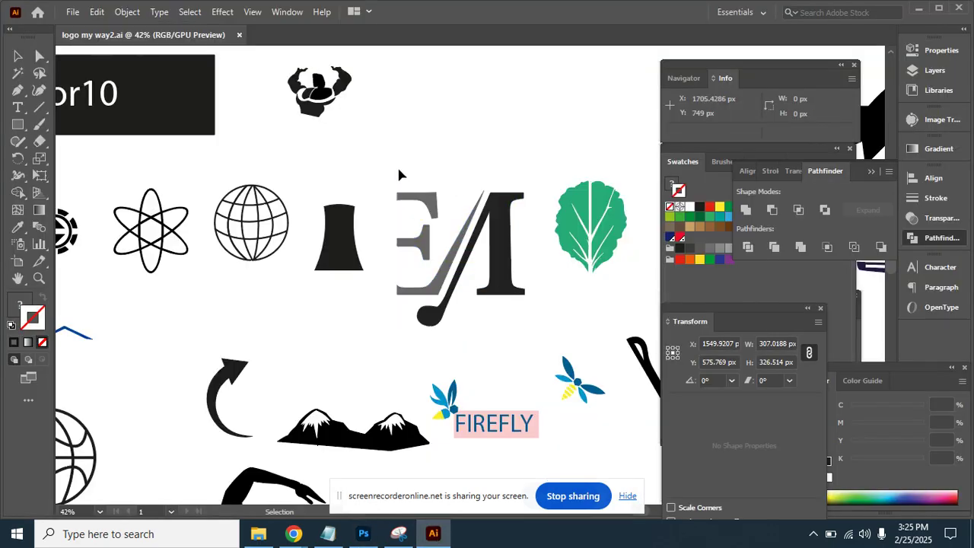
click(416, 196)
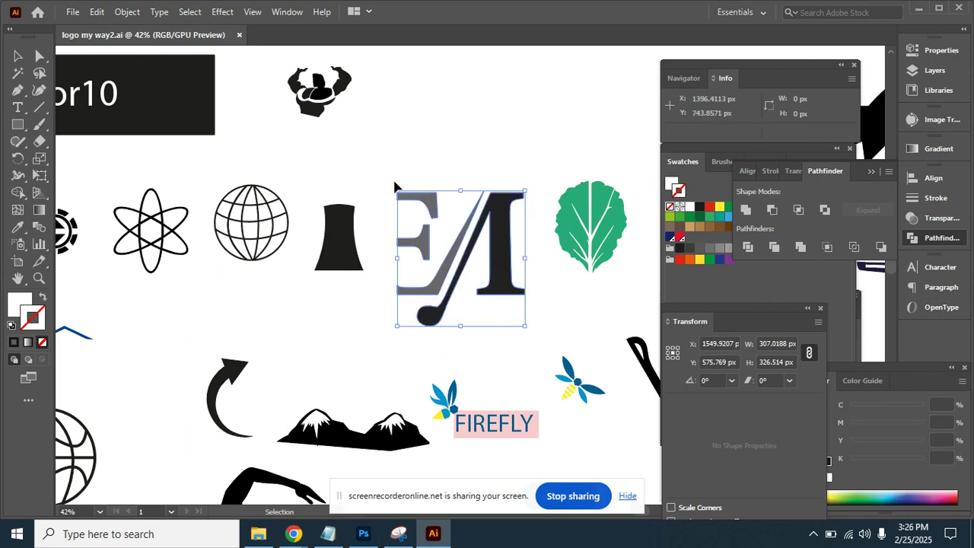
click(356, 536)
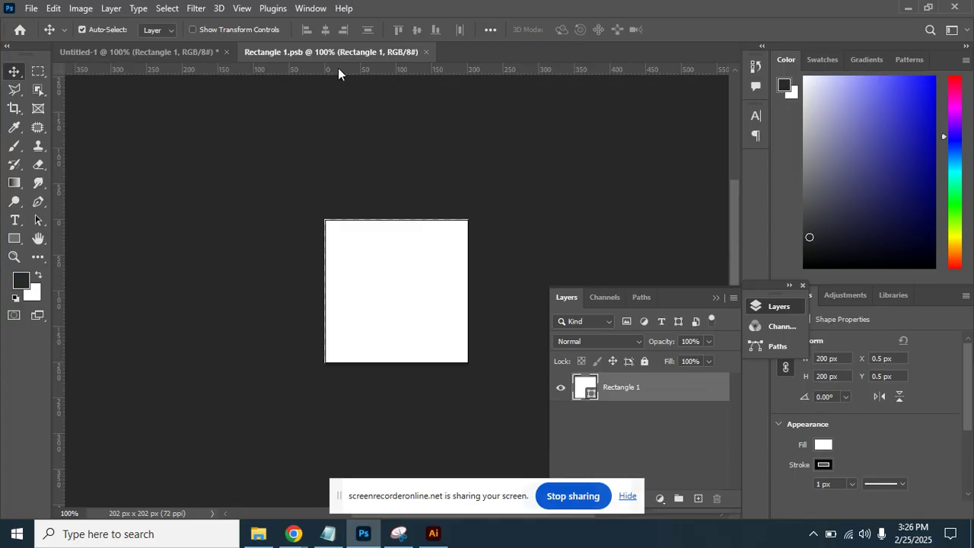
Reopen the square's smart object contents, paste the EA logo as pixels and scale it to about 43% around its centre.
click(425, 51)
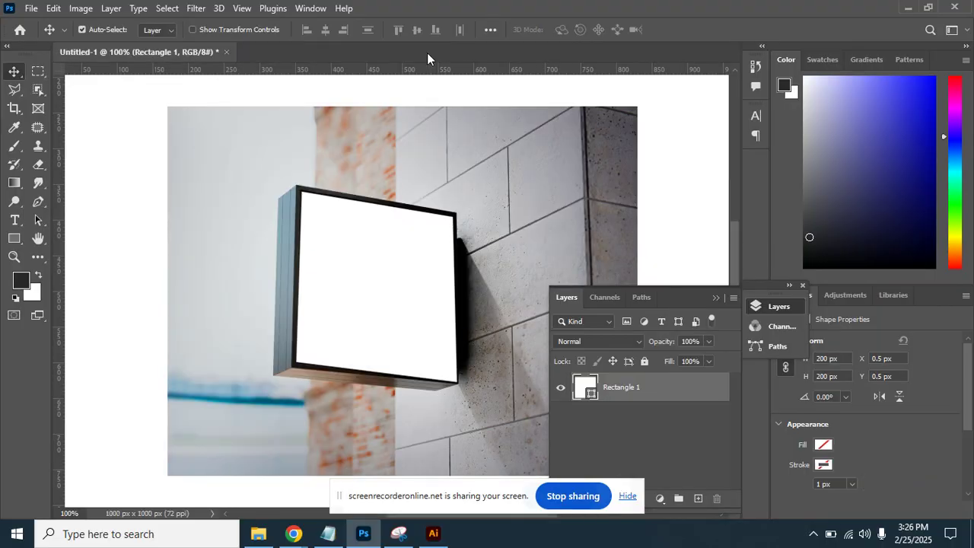
double_click(586, 391)
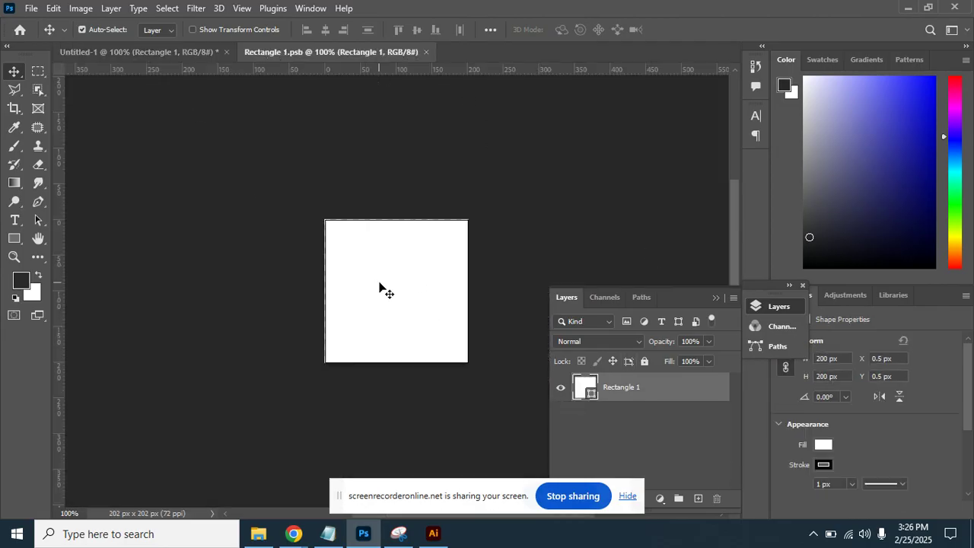
click(434, 533)
click(433, 533)
key(ctrl+v)
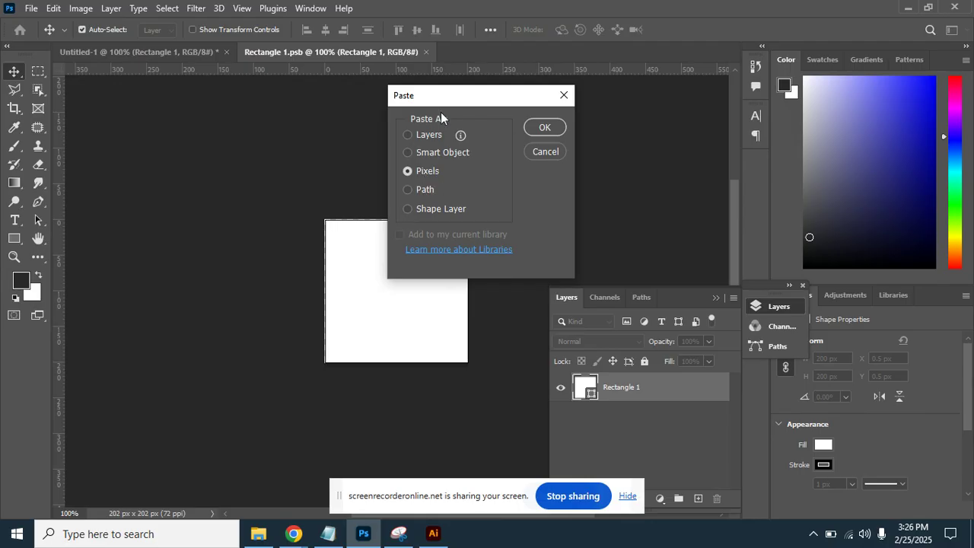
click(544, 128)
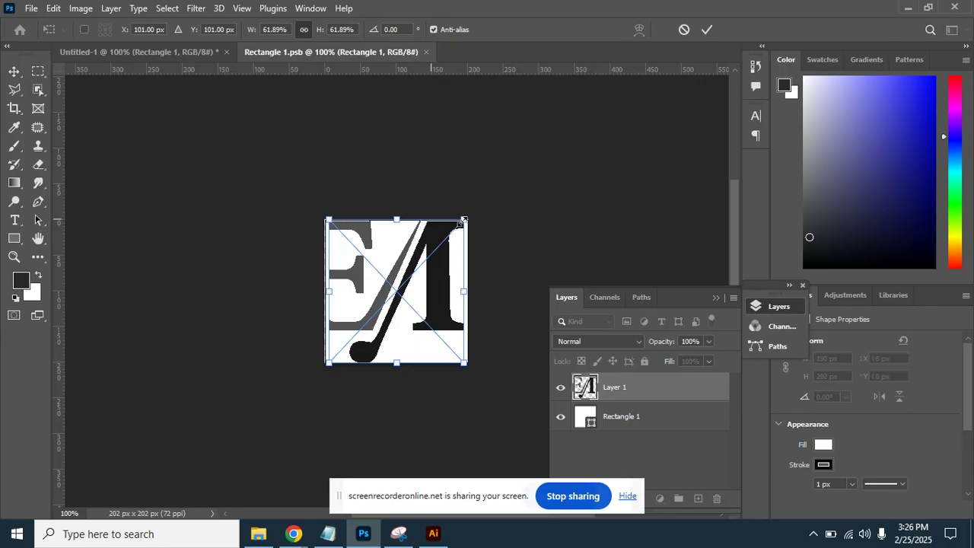
drag(464, 219, 426, 253)
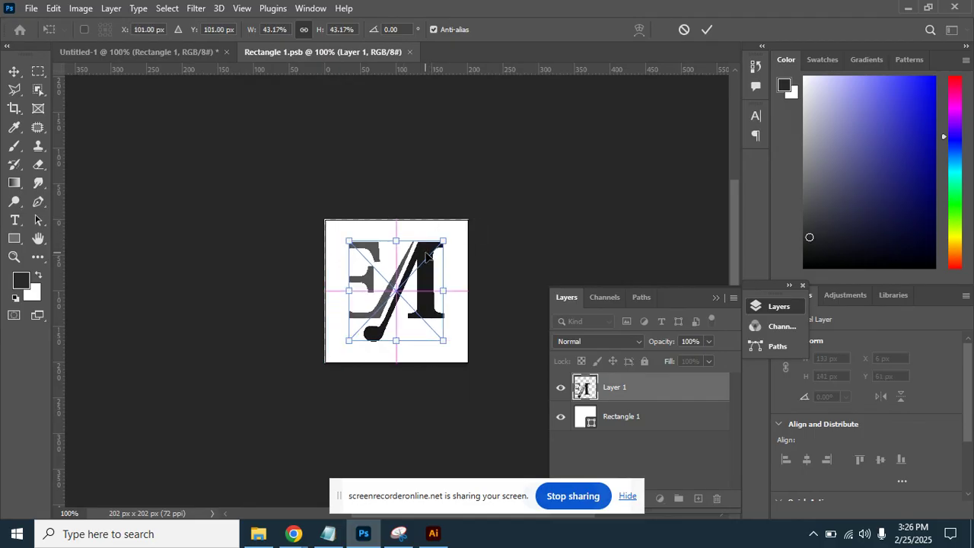
key(Return)
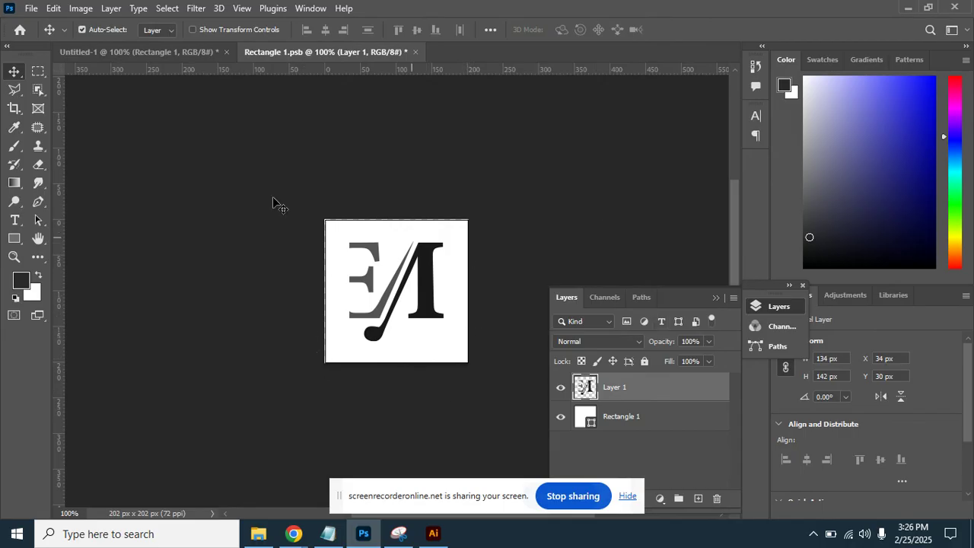
Save the smart object's contents and check the EA logo on the sign in the Untitled-1 mockup document.
click(167, 51)
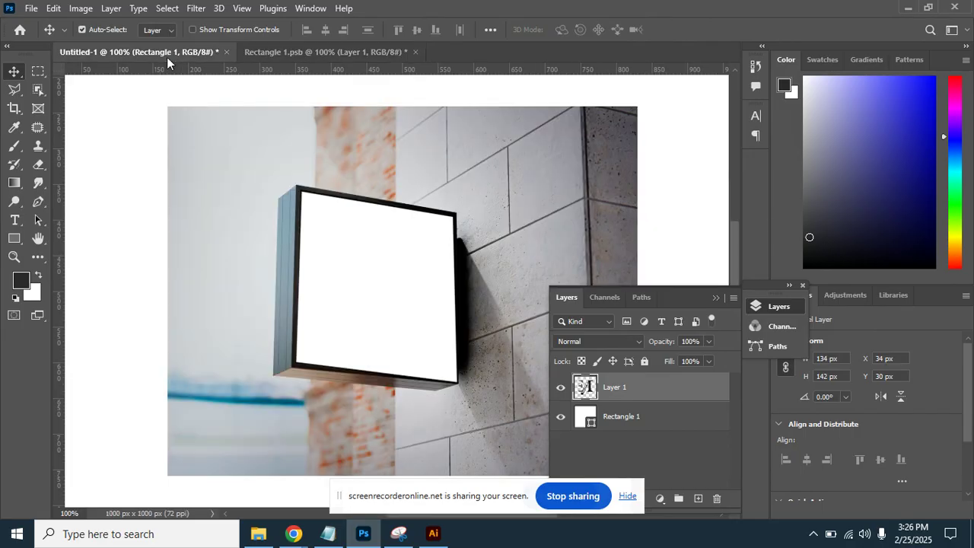
click(343, 52)
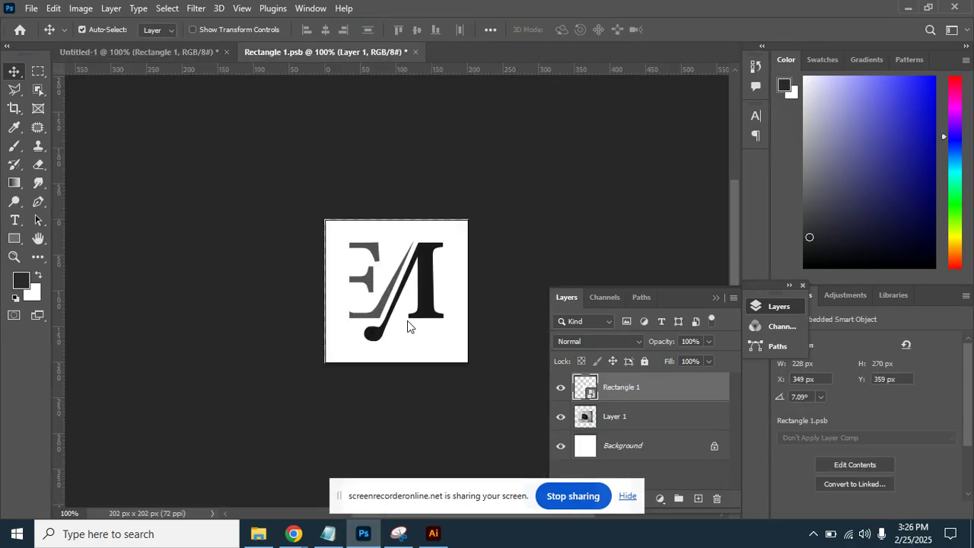
click(31, 9)
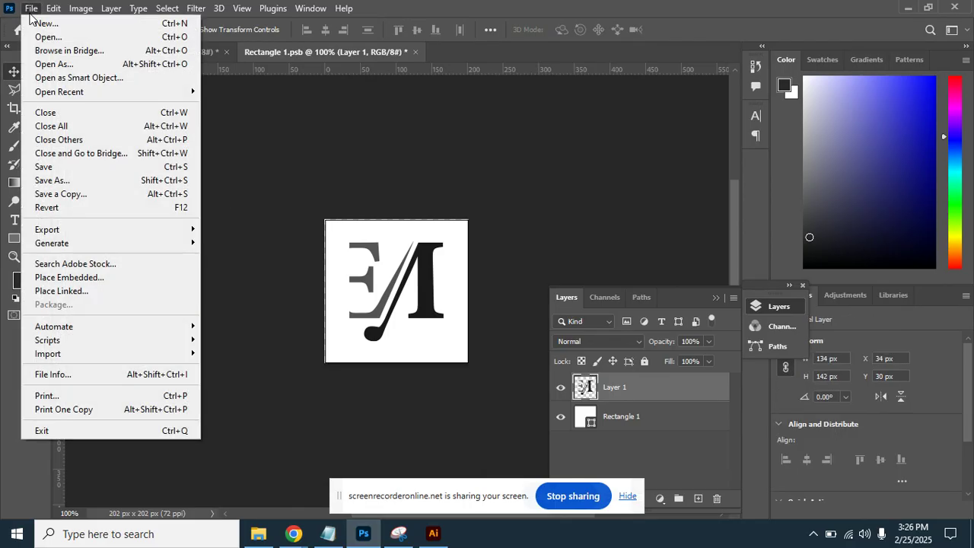
click(89, 169)
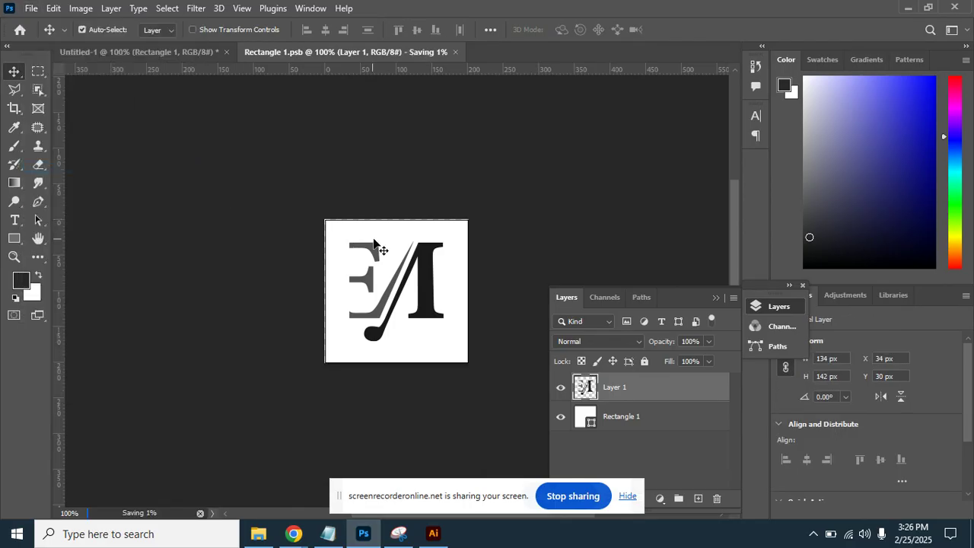
click(186, 51)
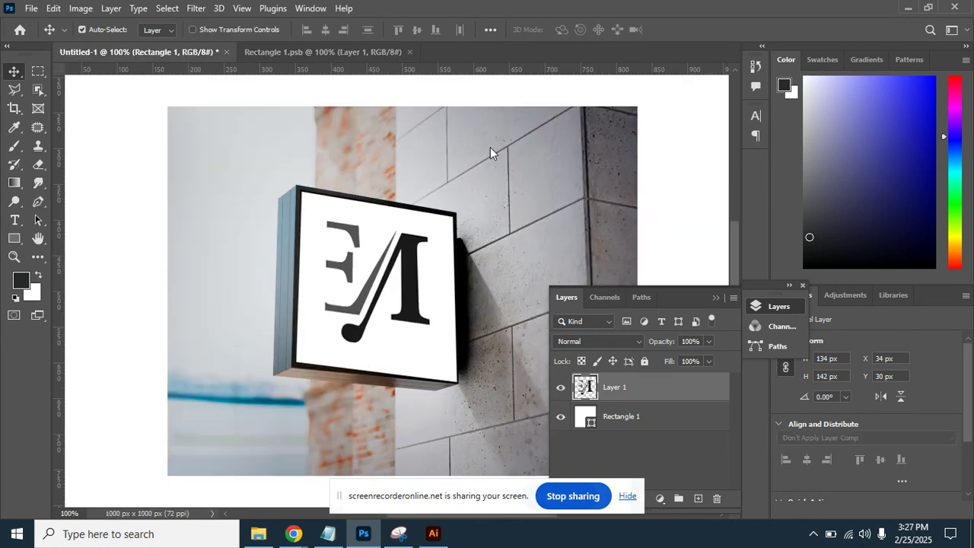
click(714, 299)
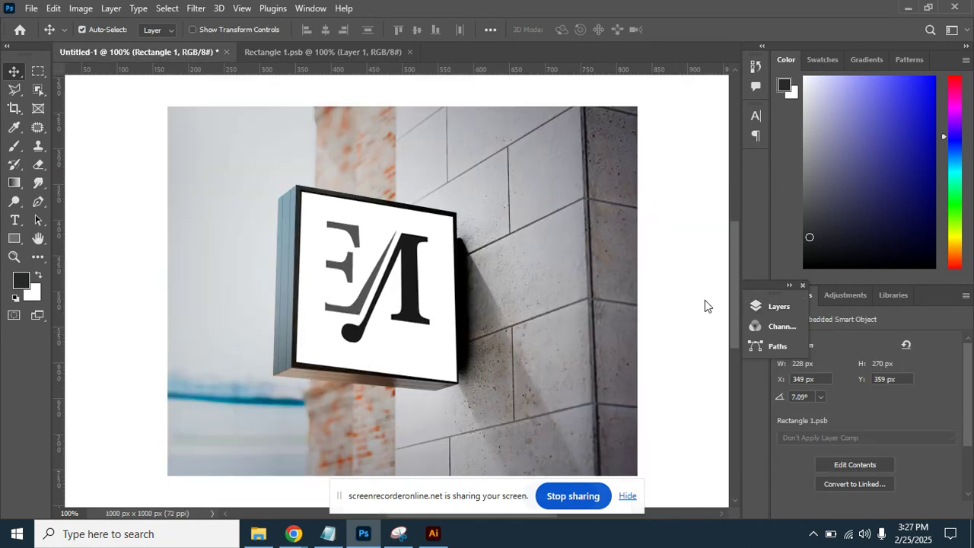
key(ctrl+plus)
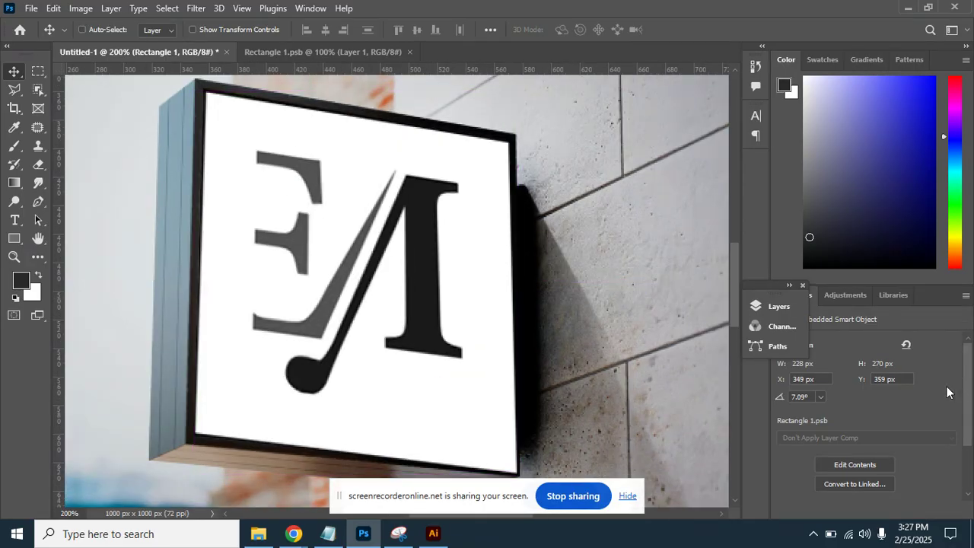
key(ctrl+minus)
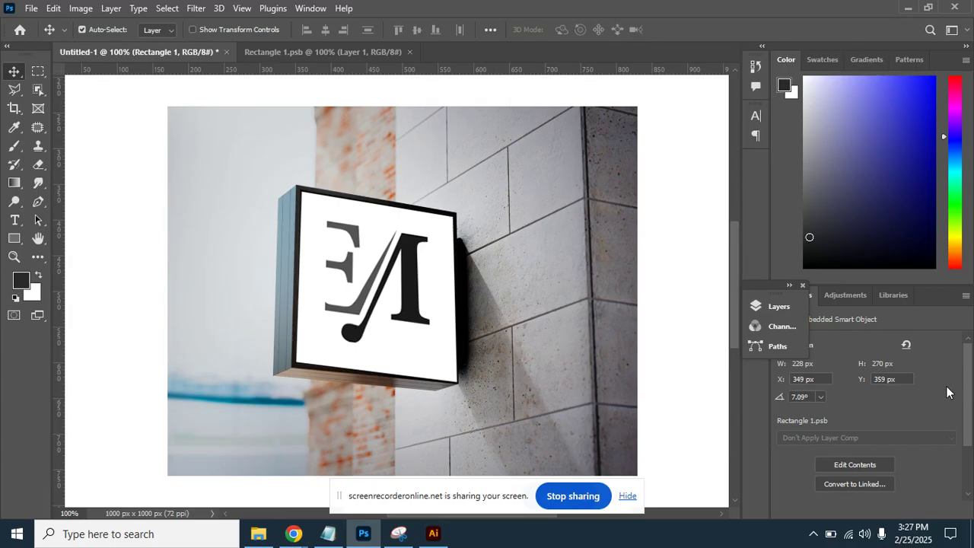
Switch to Chrome and bring up the Google Meet call.
click(293, 533)
click(170, 435)
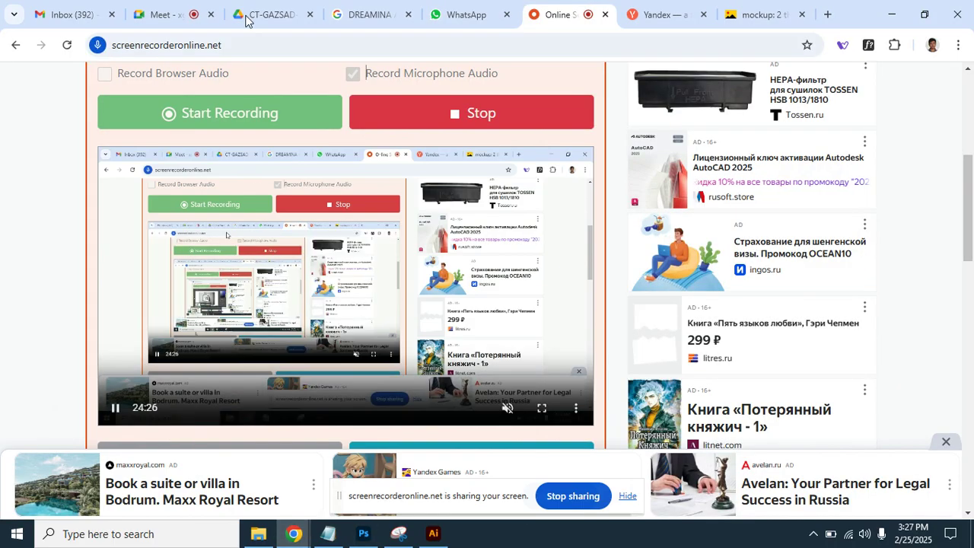
click(169, 15)
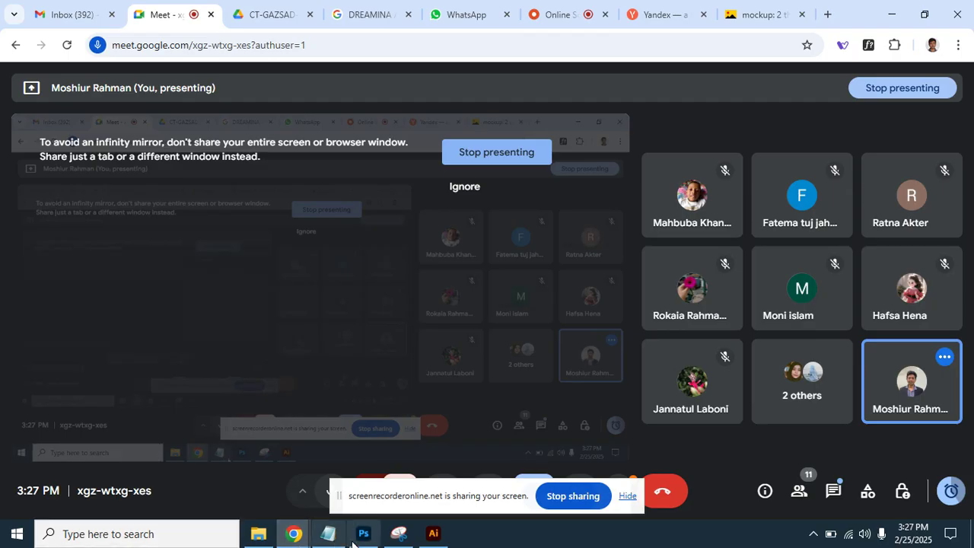
Return to Photoshop and close the smart object document Rectangle 1.psb, keeping the Untitled-1 mockup document open.
click(362, 535)
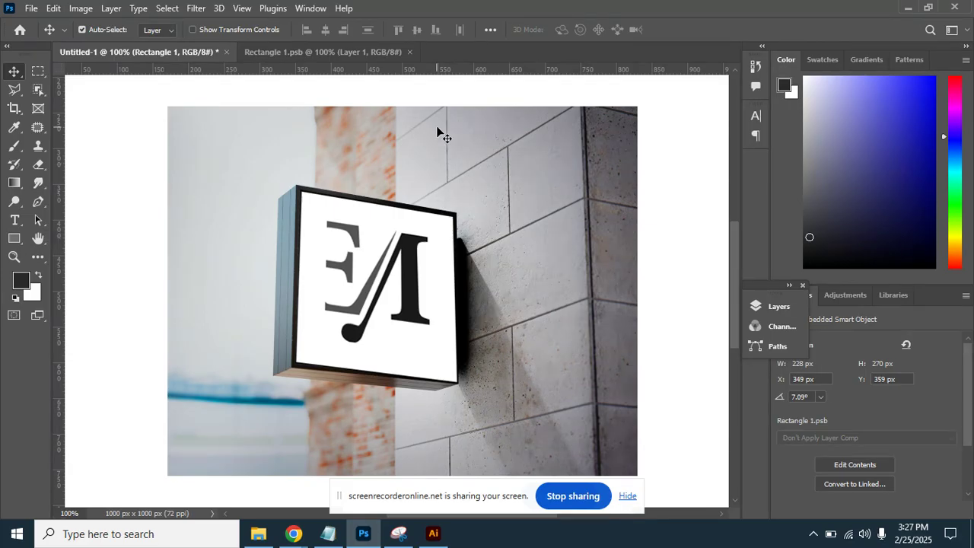
click(363, 52)
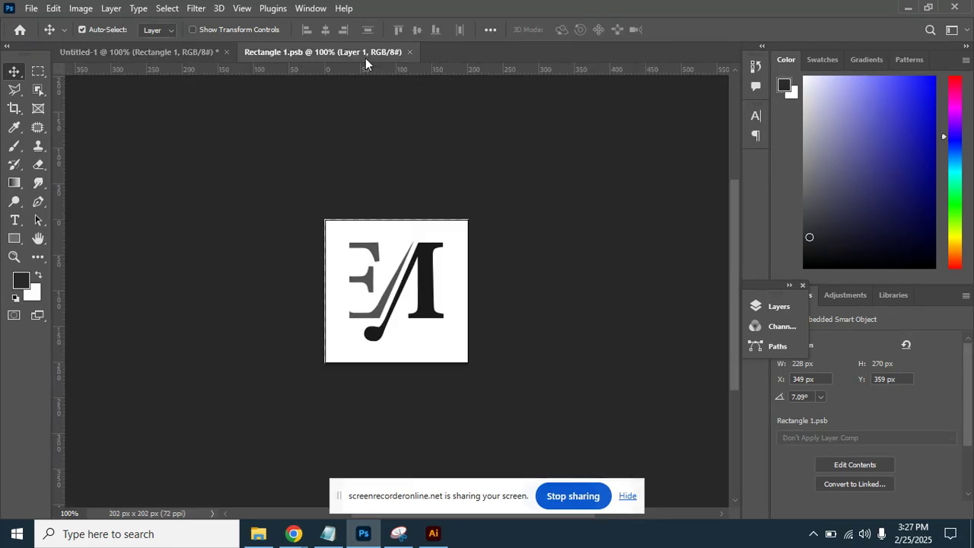
click(410, 53)
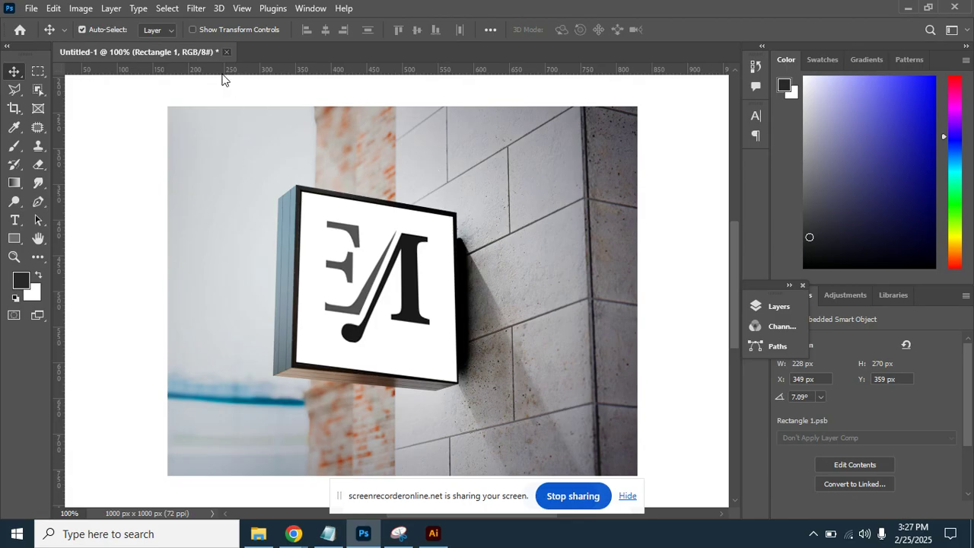
click(227, 51)
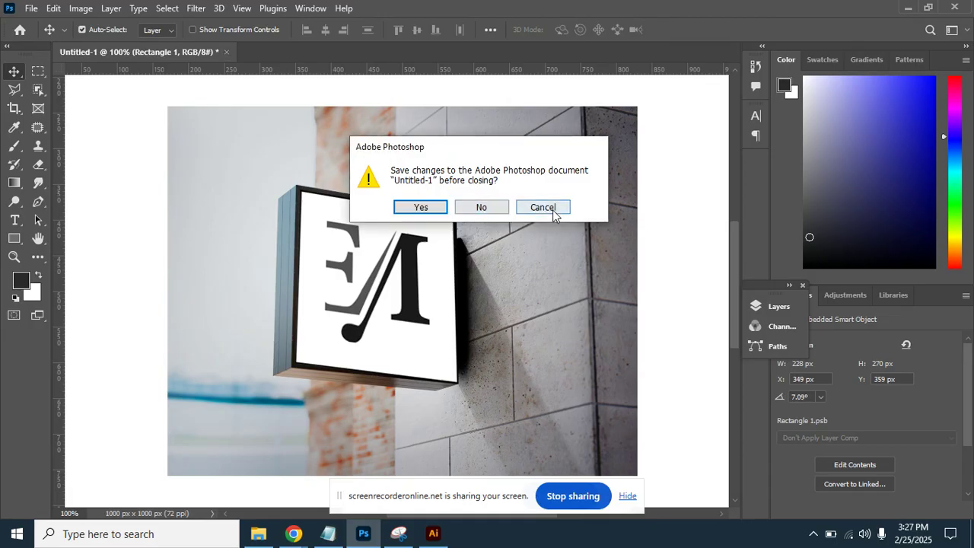
click(555, 211)
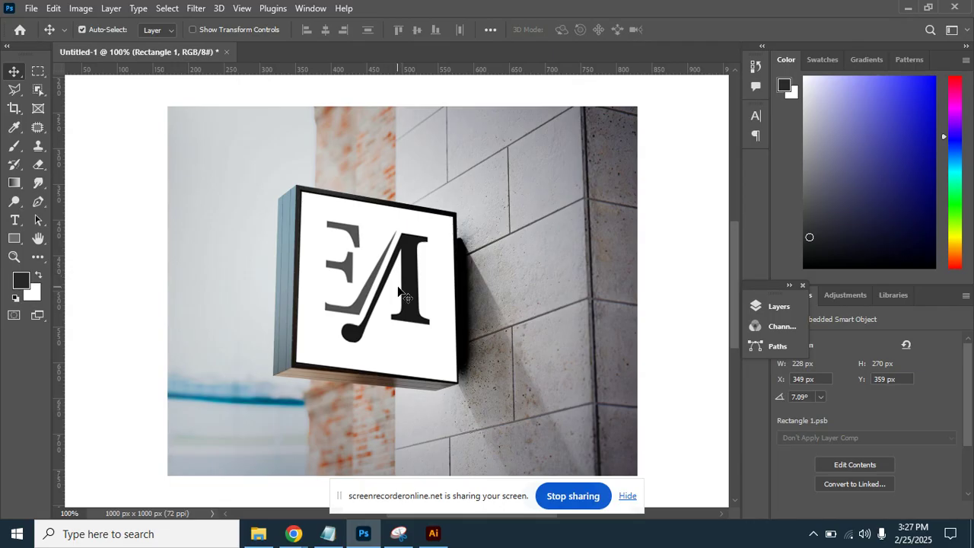
Delete the Rectangle 1 smart object layer from the sign mockup.
mouse_move(435, 535)
key(F7)
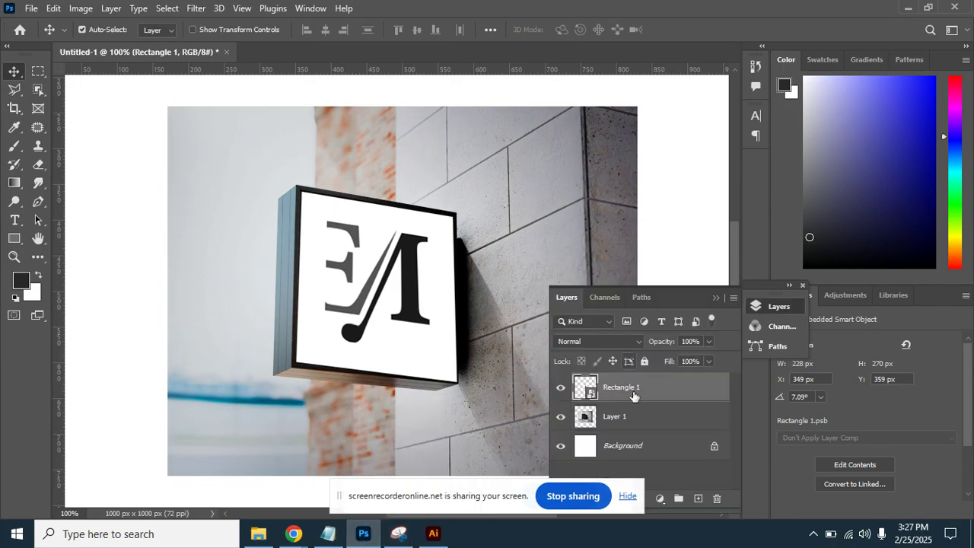
click(715, 498)
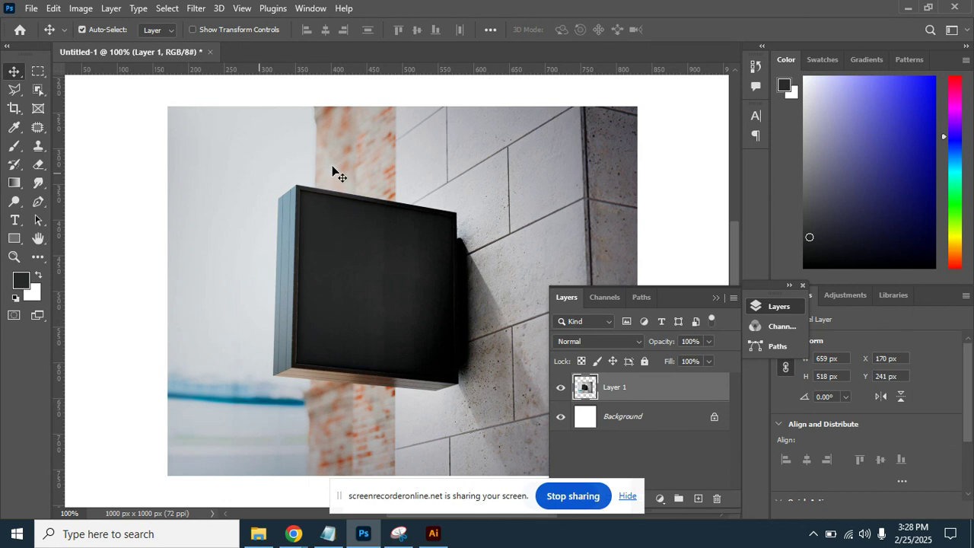
Draw a square of about 196 px with the Rectangle tool over the sign and fill it with white.
click(16, 244)
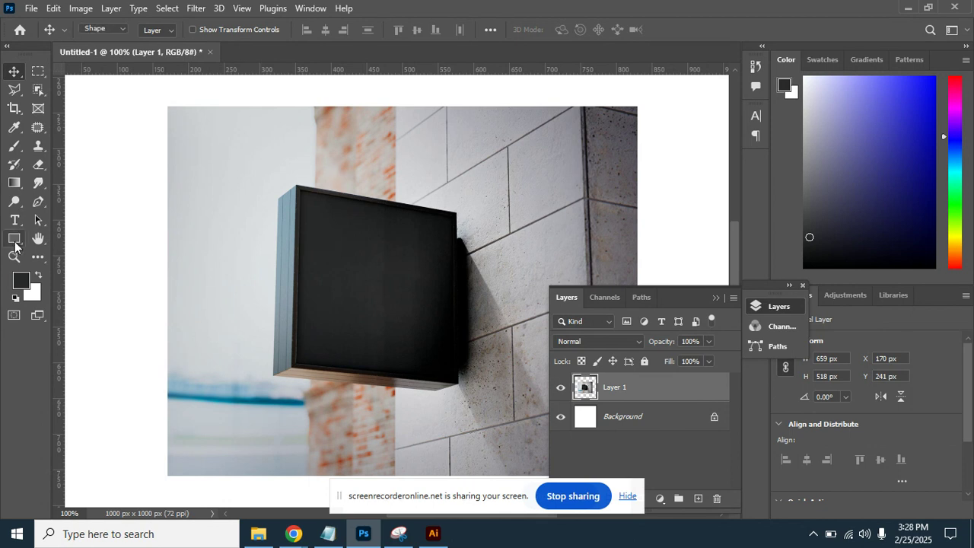
right_click(19, 245)
click(46, 241)
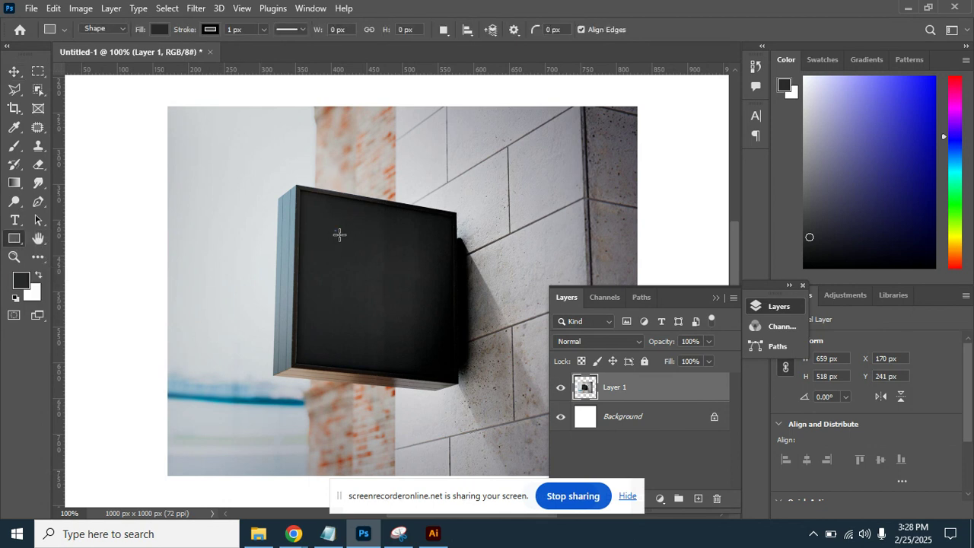
drag(335, 231, 410, 292)
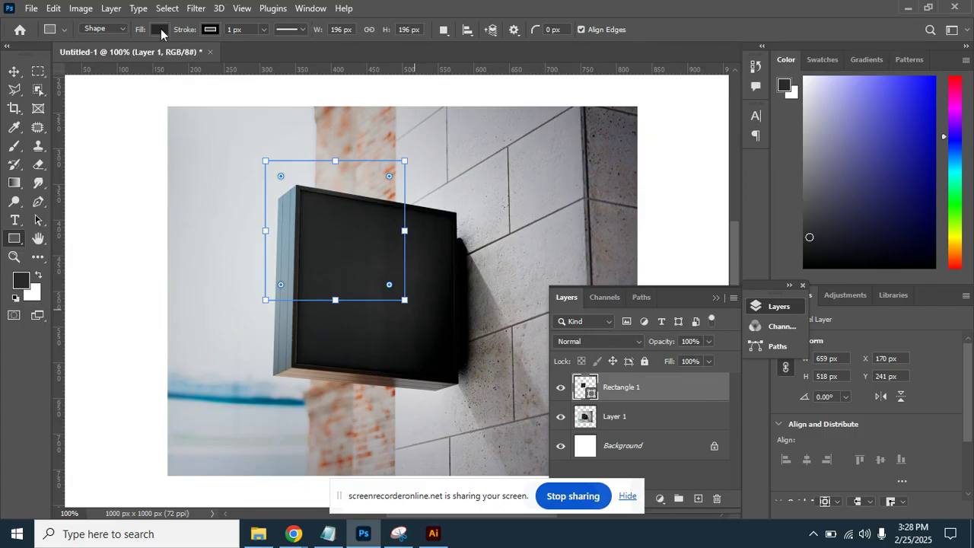
click(160, 29)
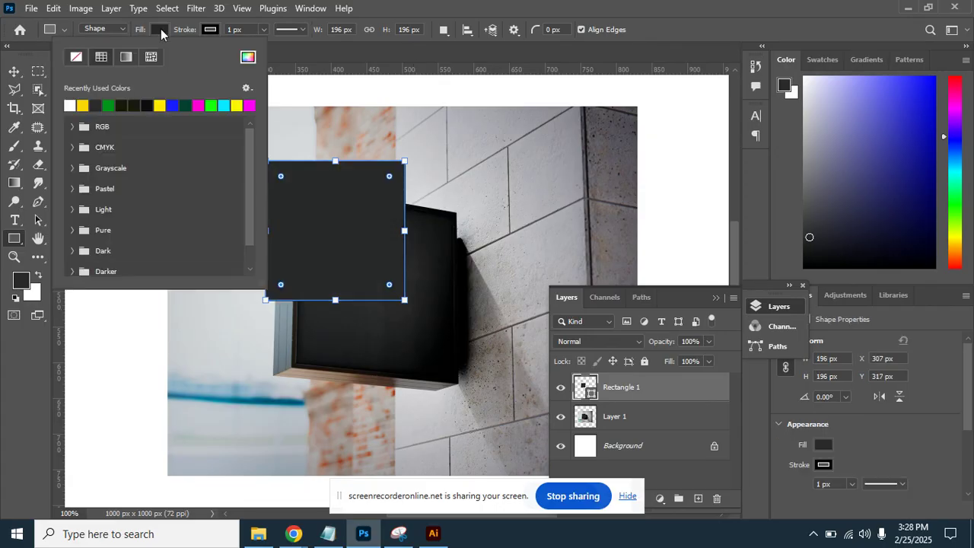
click(70, 108)
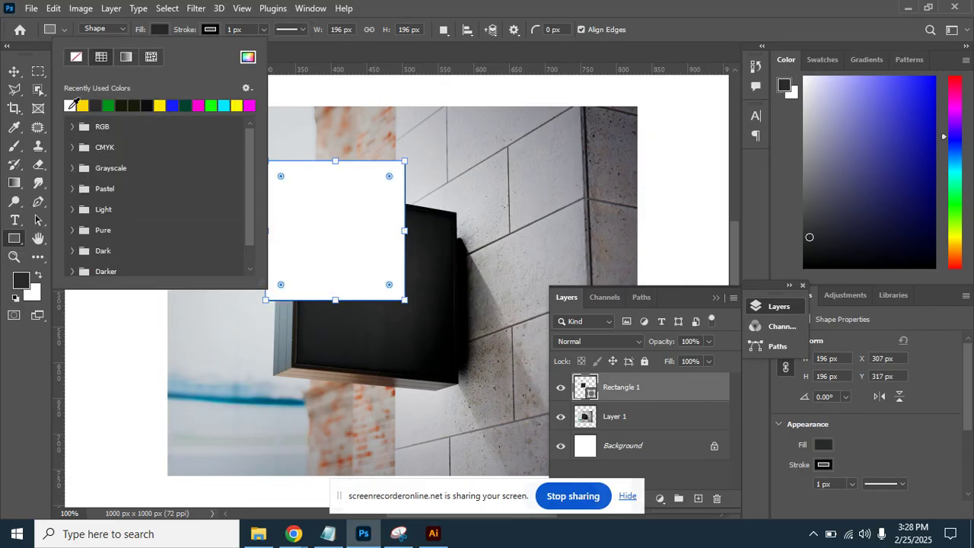
Move the white square onto the sign's black face and convert its layer to a smart object.
click(15, 75)
drag(307, 213, 338, 264)
right_click(611, 387)
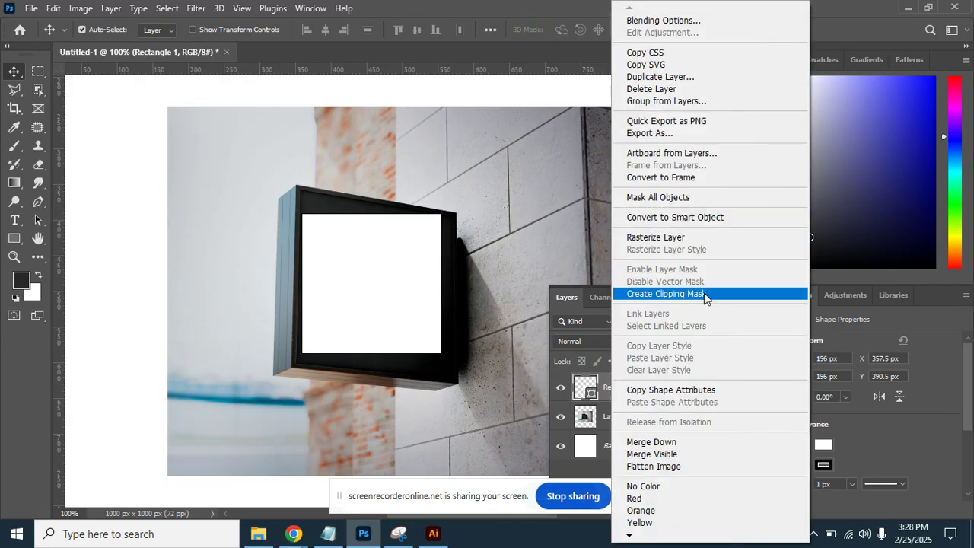
click(662, 219)
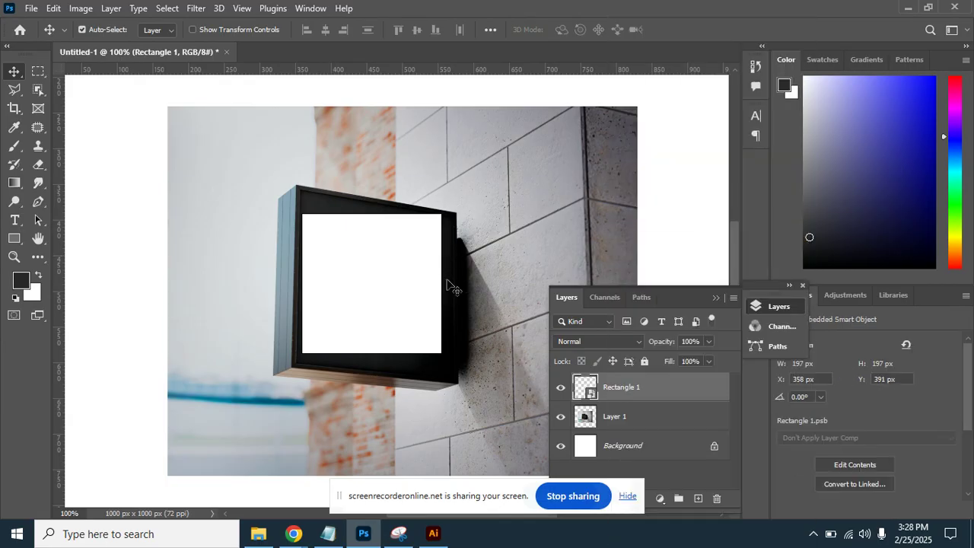
Distort the white square with Free Transform so its four corners fit just inside the sign's frame.
key(ctrl)
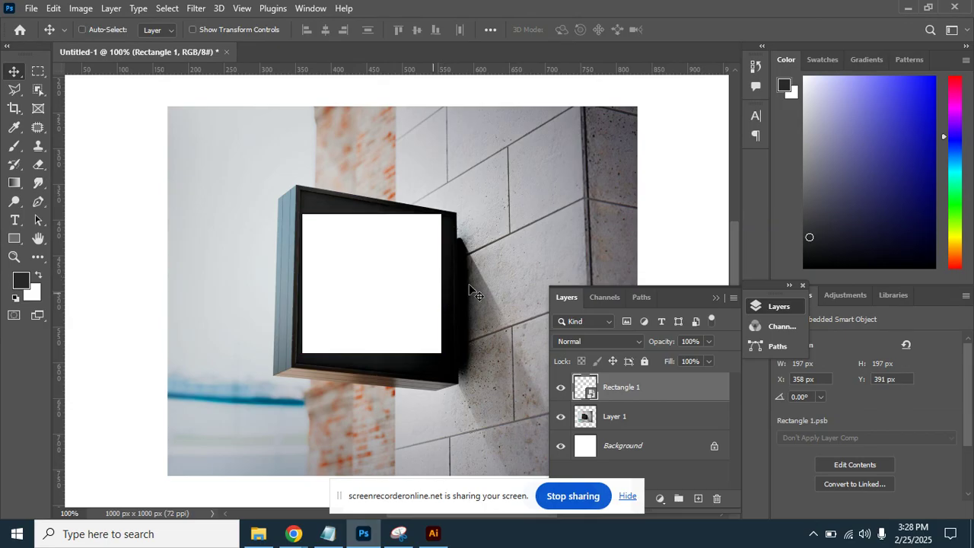
key(ctrl+t)
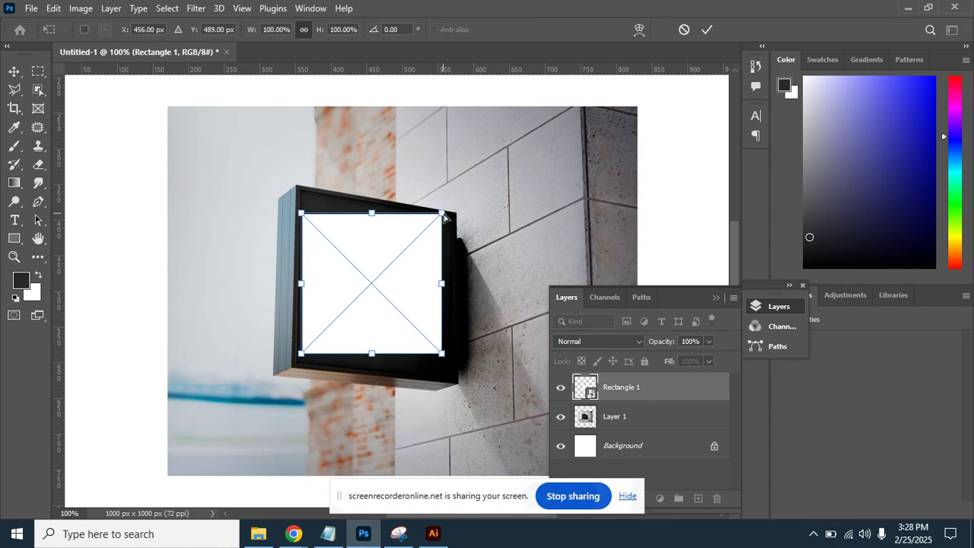
drag(442, 213, 453, 218)
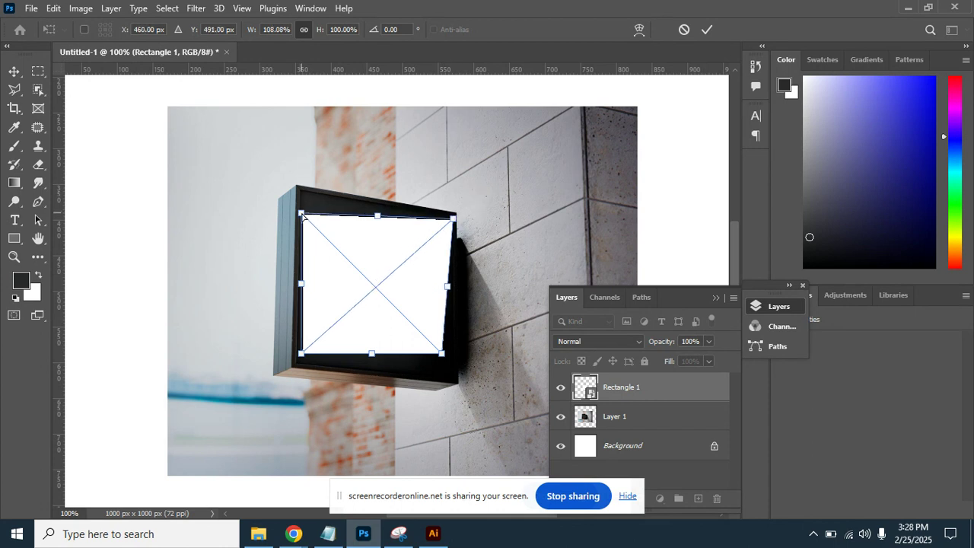
drag(302, 213, 301, 194)
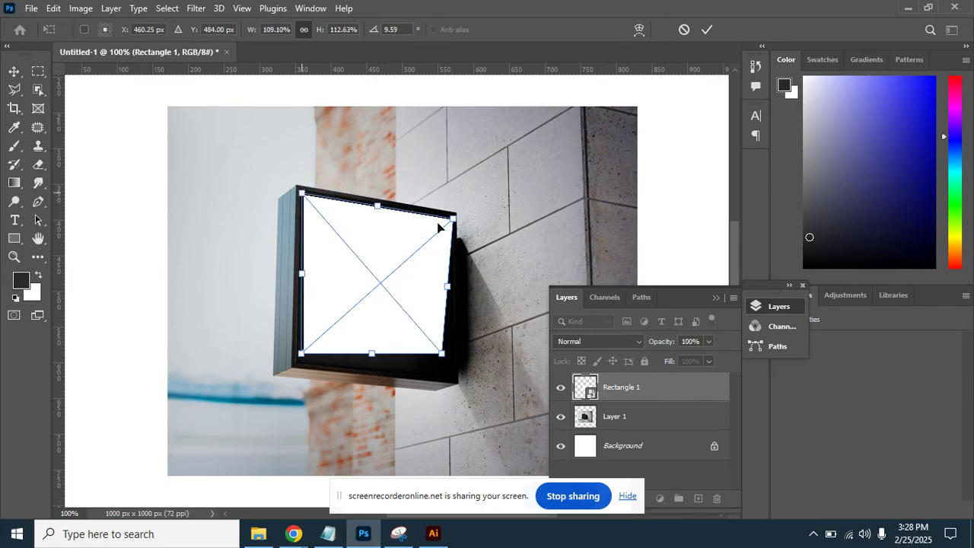
drag(444, 357, 458, 378)
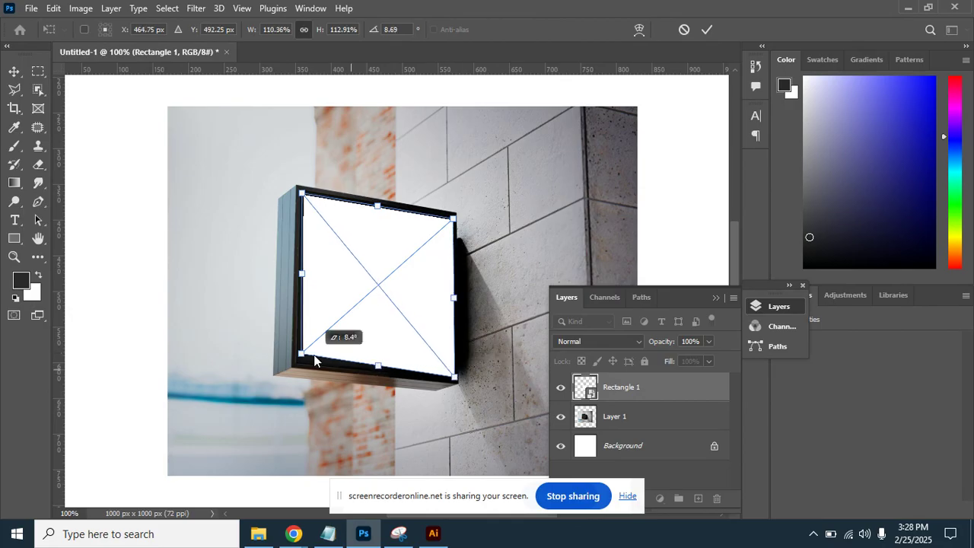
drag(298, 362, 292, 371)
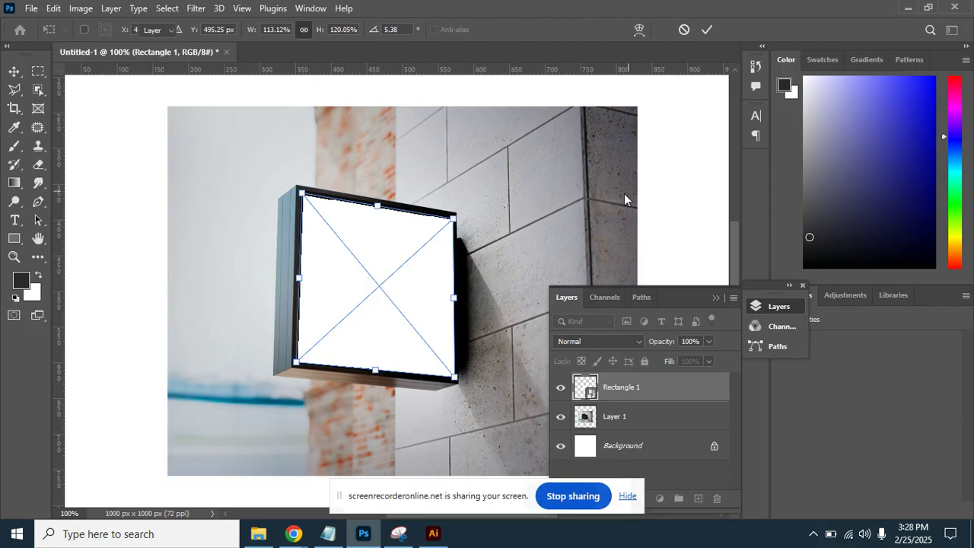
key(Return)
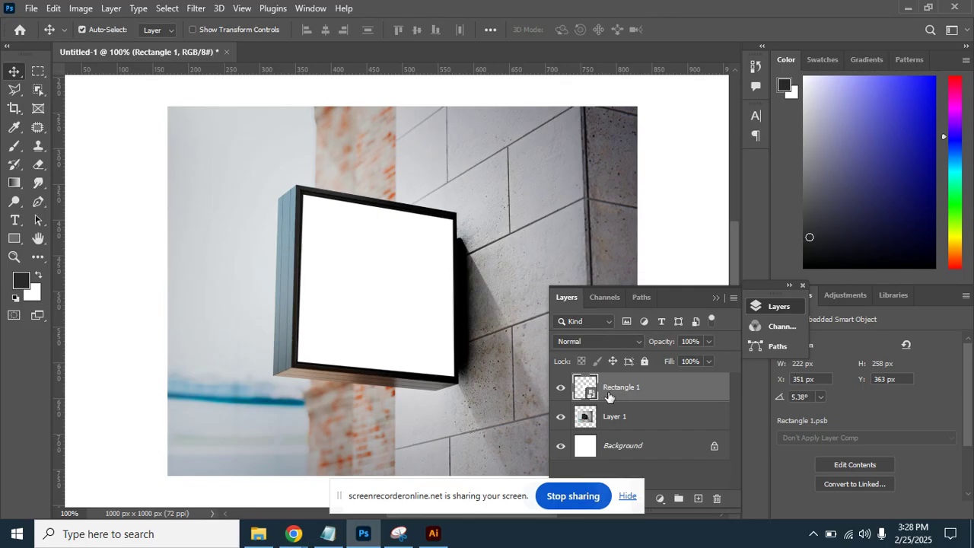
Open the square's smart object contents and paste the EA logo copied from Illustrator into it as pixels.
double_click(587, 392)
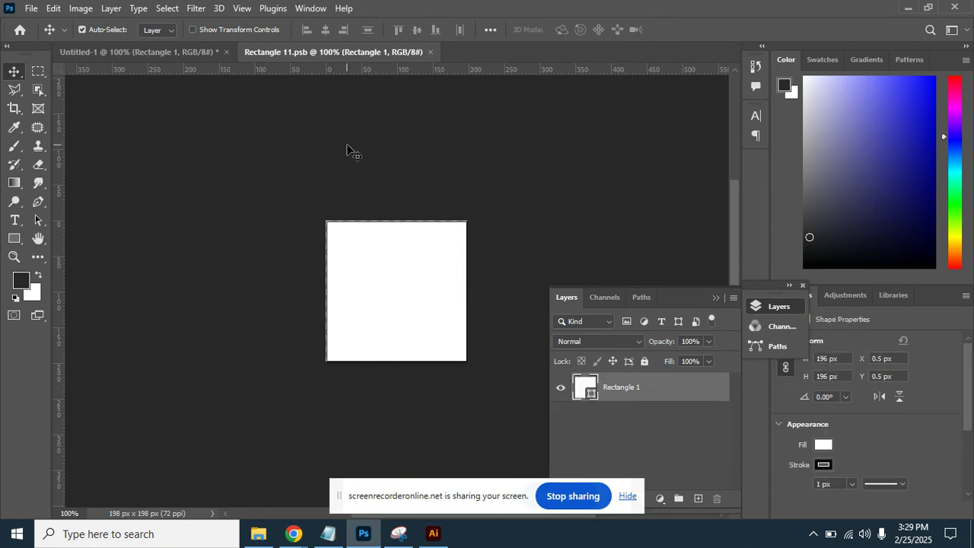
click(432, 532)
key(ctrl+c)
click(362, 535)
key(ctrl+v)
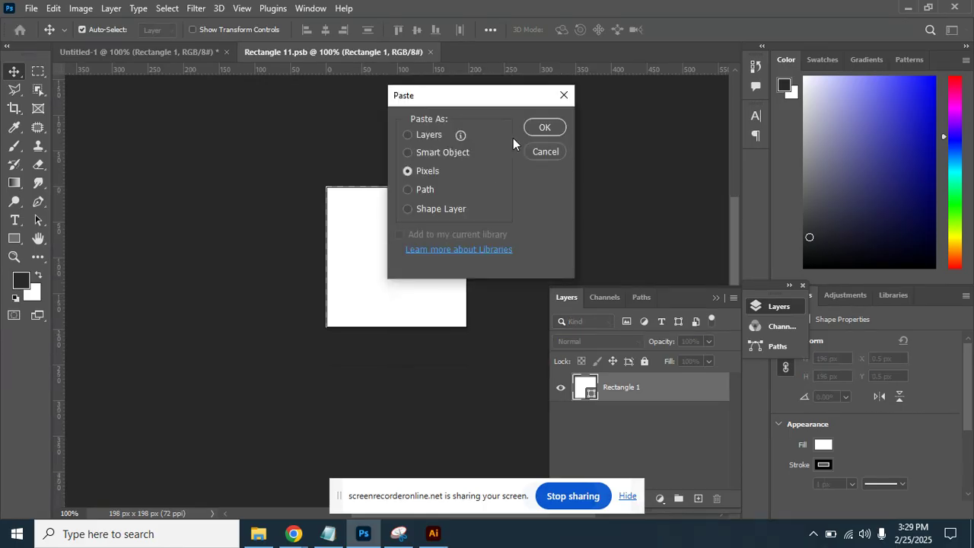
click(545, 129)
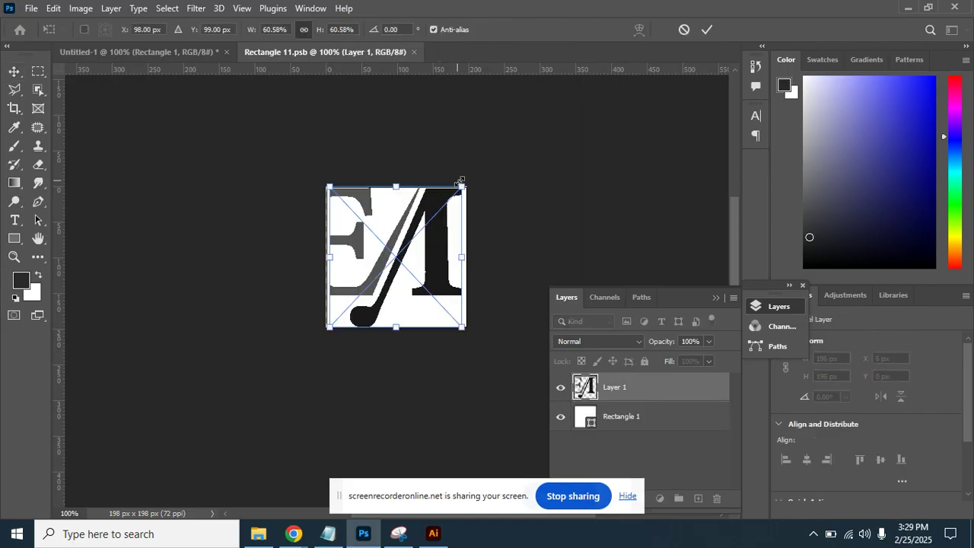
Scale the pasted EA logo to about 43% and move it to the middle of the white square.
drag(461, 186, 422, 221)
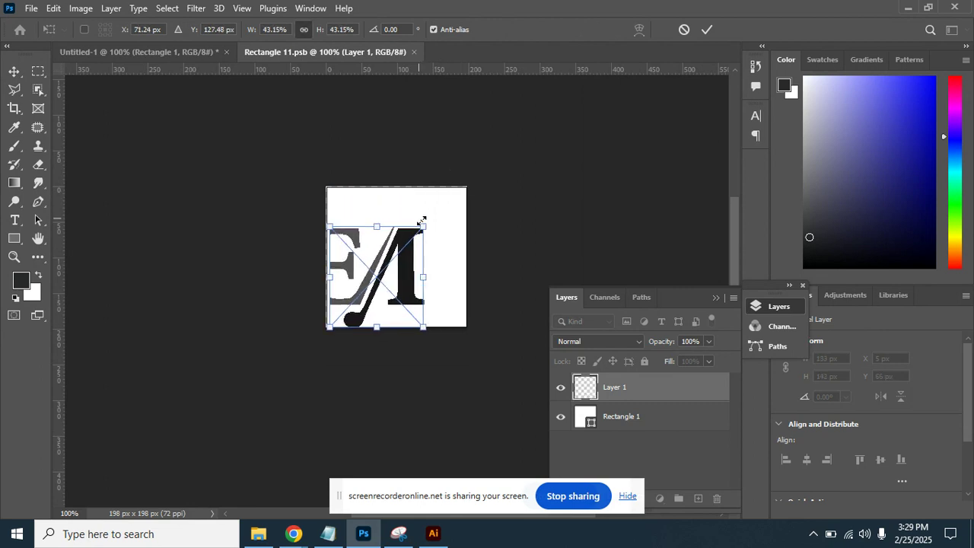
key(Return)
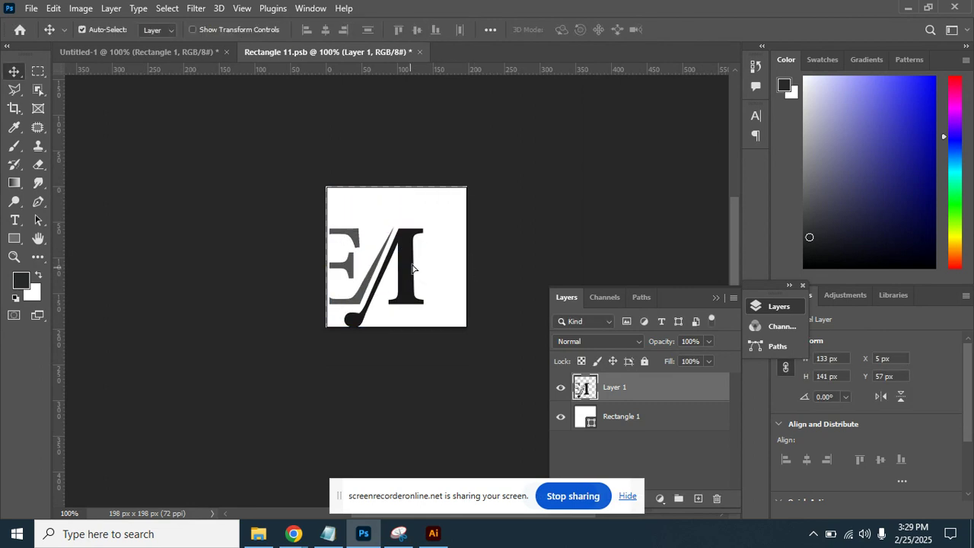
drag(412, 268, 432, 256)
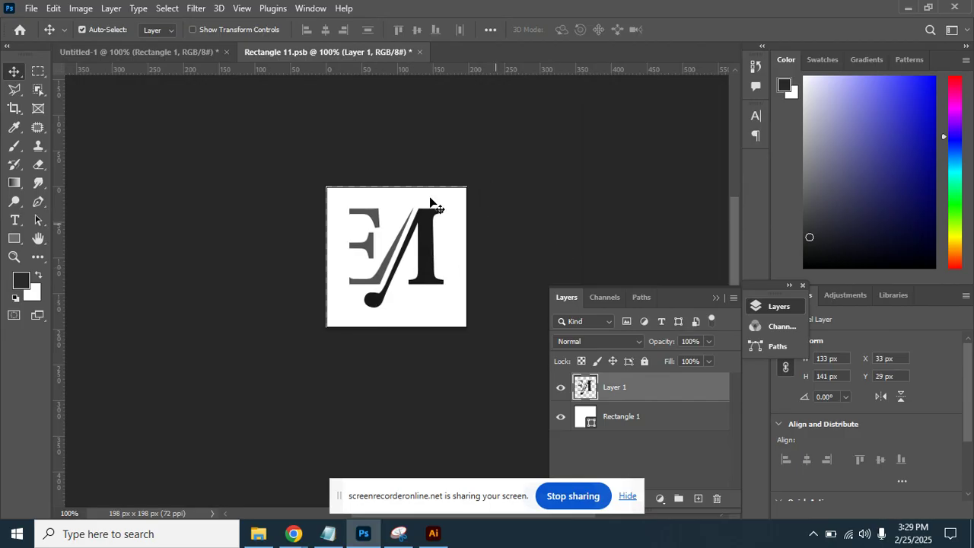
Save the smart object's contents and view the Untitled-1 sign mockup with the interface panels hidden.
click(39, 10)
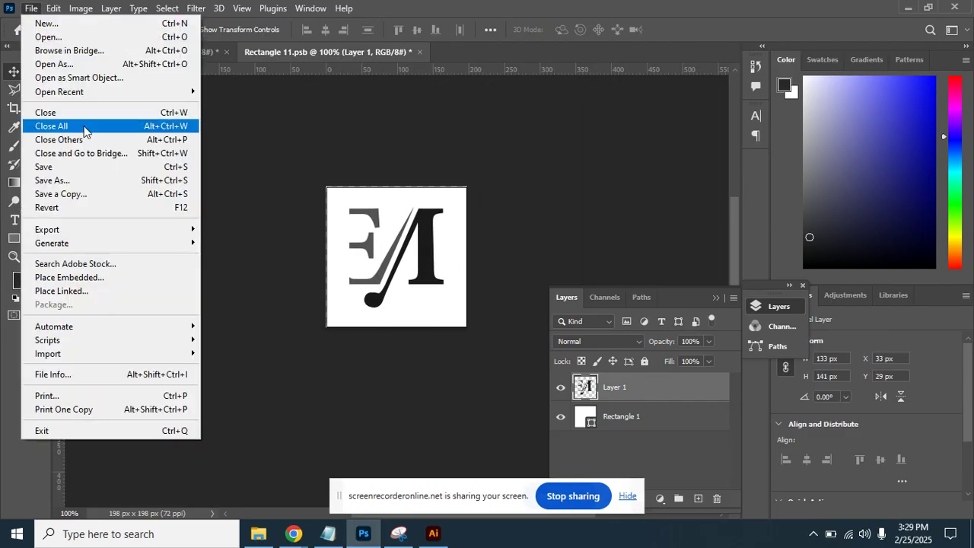
click(141, 166)
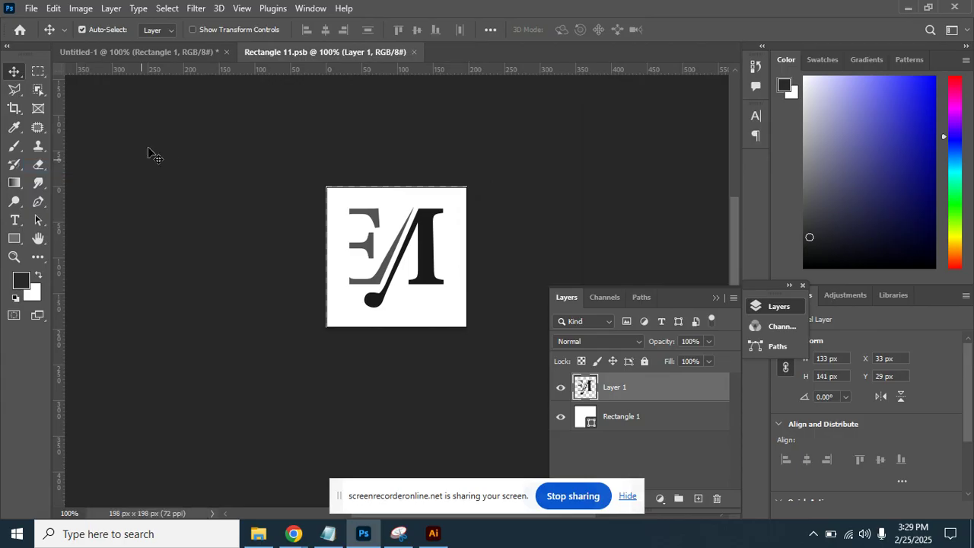
click(194, 53)
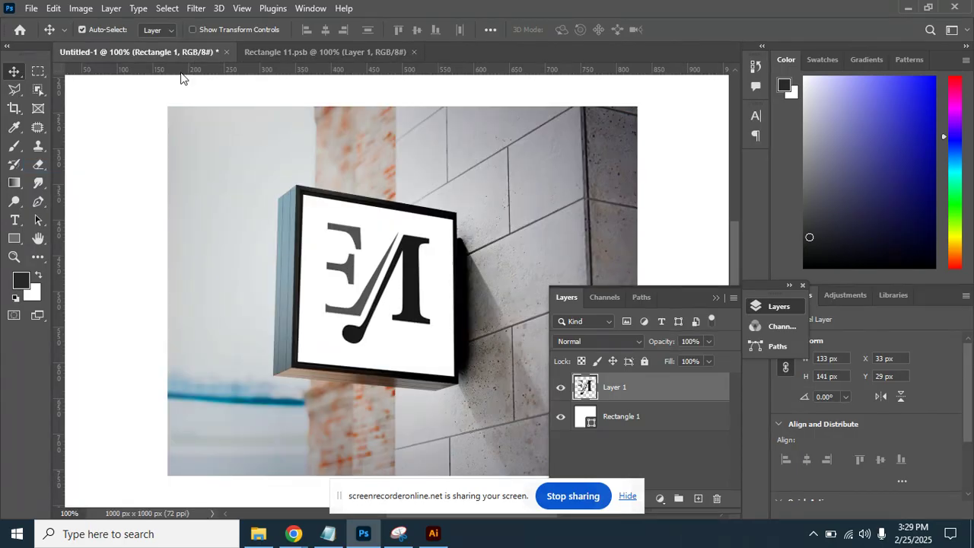
key(Tab)
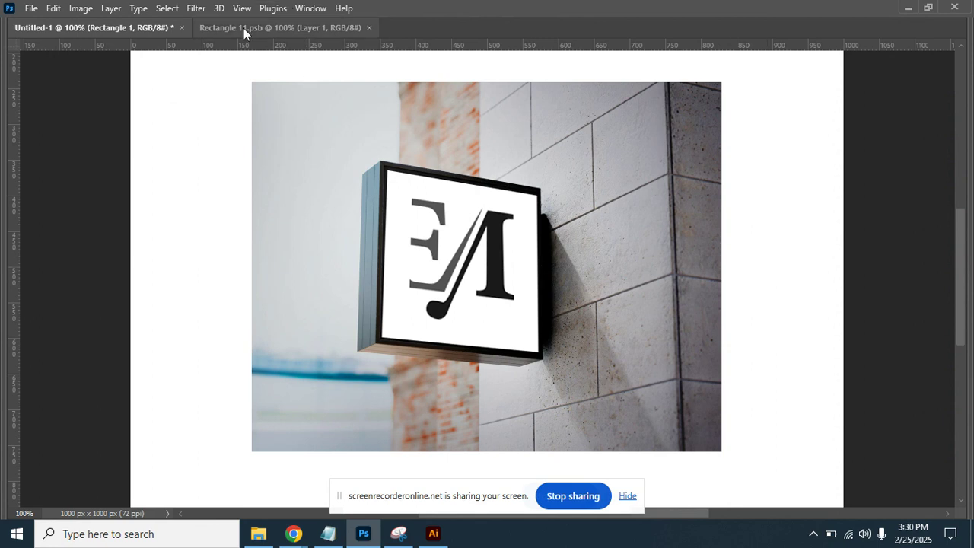
Switch to the Yandex image search in Chrome and close the Distinto sign preview to show the mockup results.
mouse_move(294, 534)
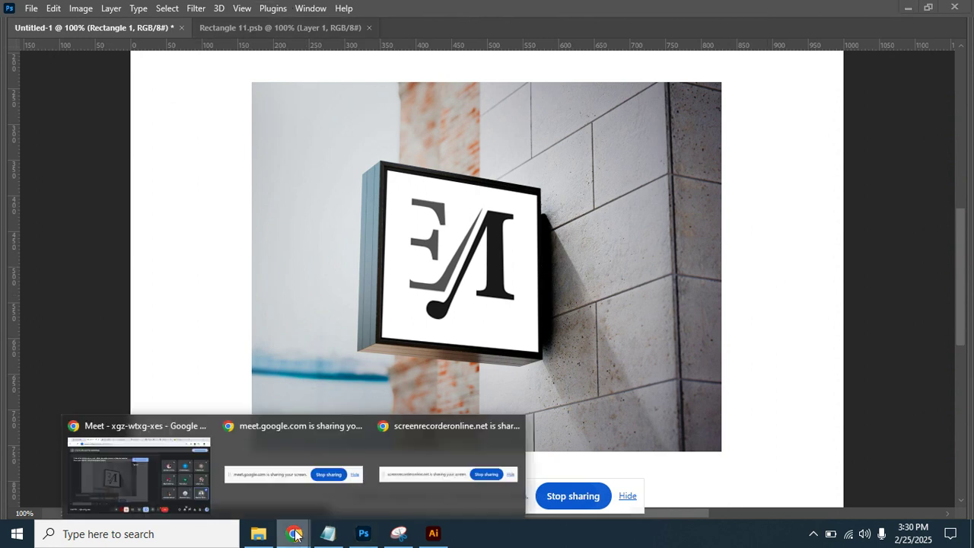
click(183, 457)
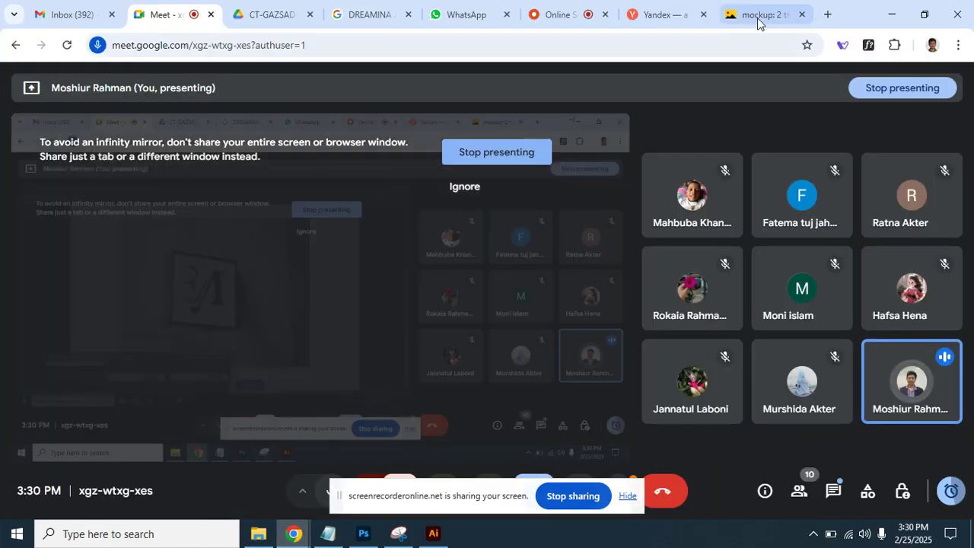
click(757, 21)
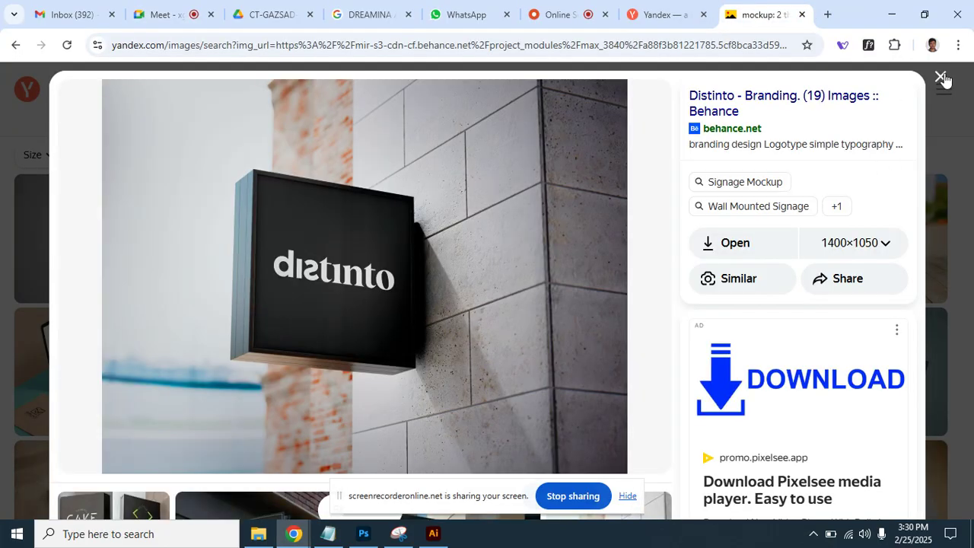
click(941, 148)
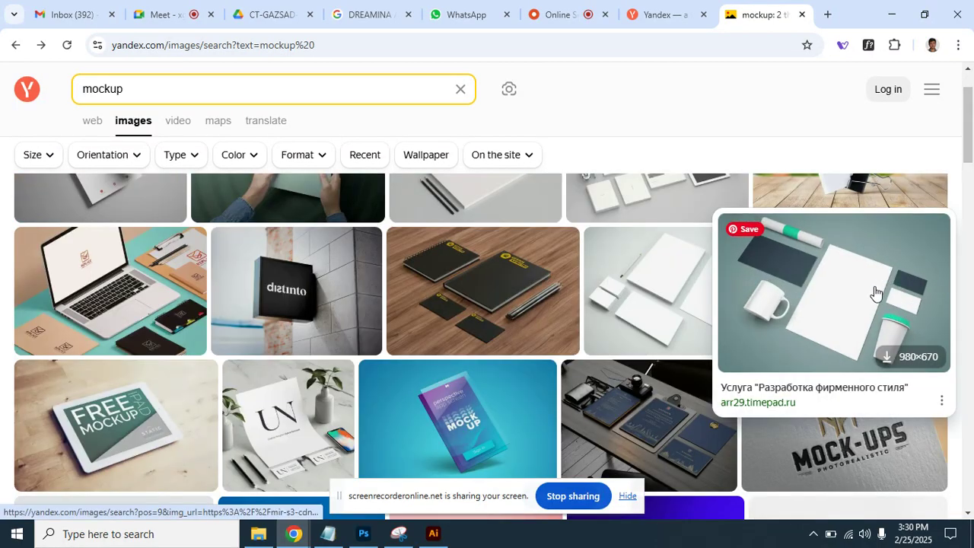
Open the preview of the stationery mockup with mug and paper cup, and capture its image with Snipping Tool.
click(795, 301)
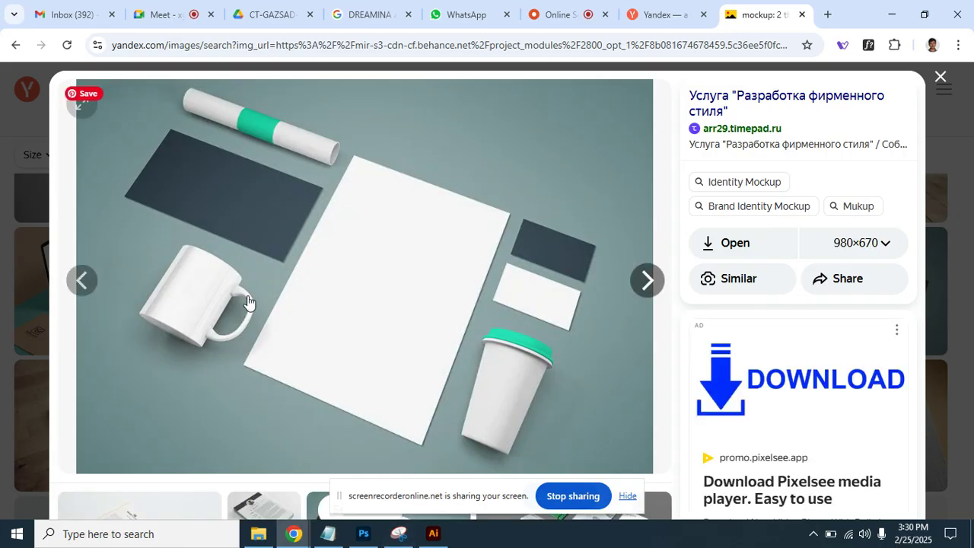
click(398, 535)
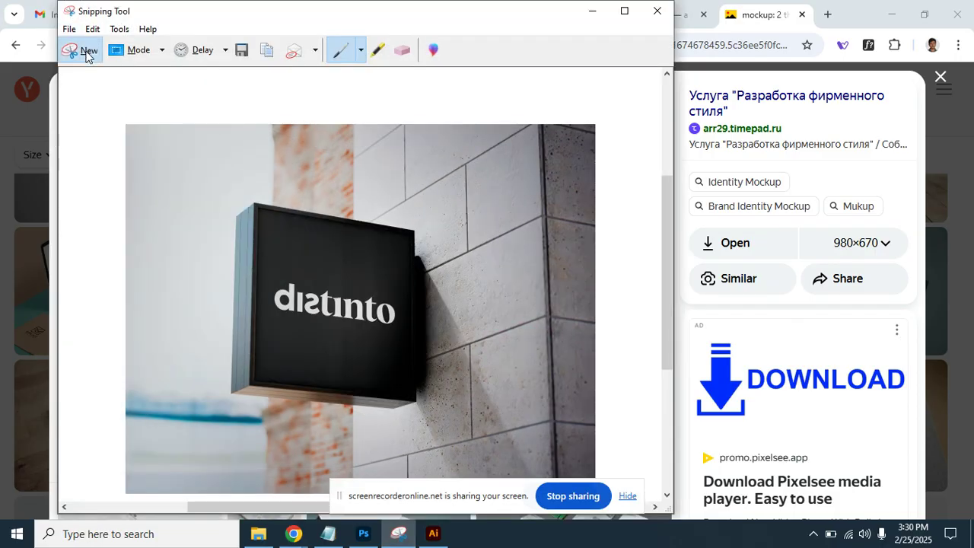
click(86, 53)
drag(127, 87, 597, 461)
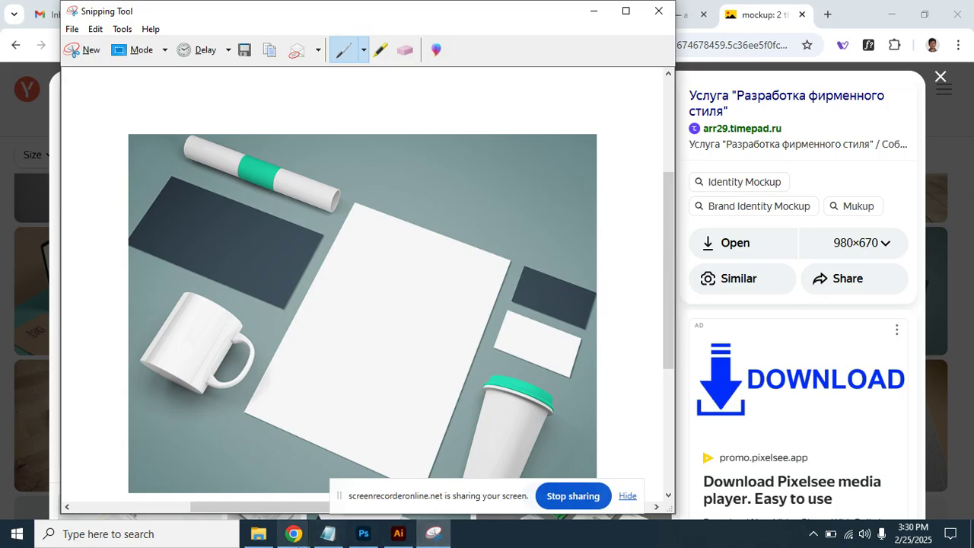
Create a 657 × 503 px document in Photoshop from the clipboard preset and paste the captured stationery image into it.
click(368, 542)
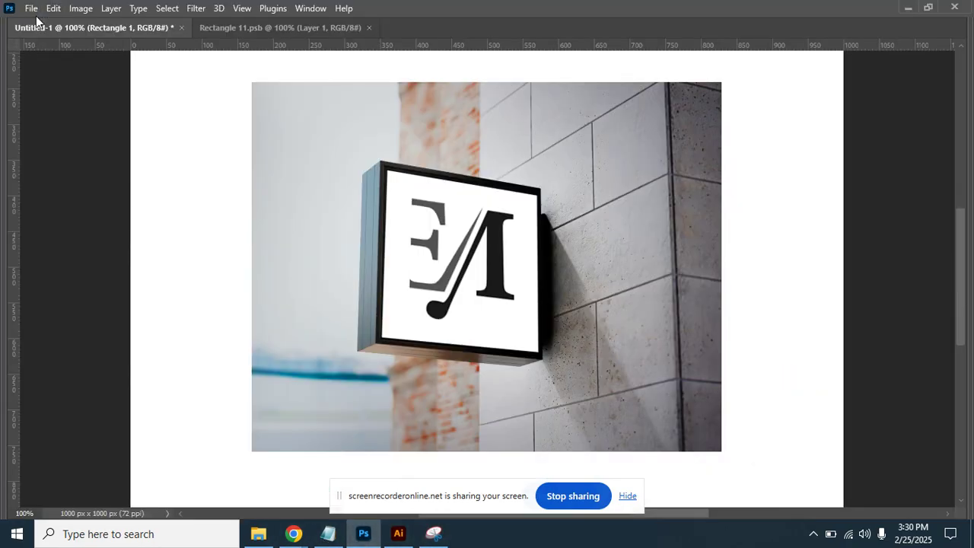
click(34, 13)
click(36, 8)
click(36, 8)
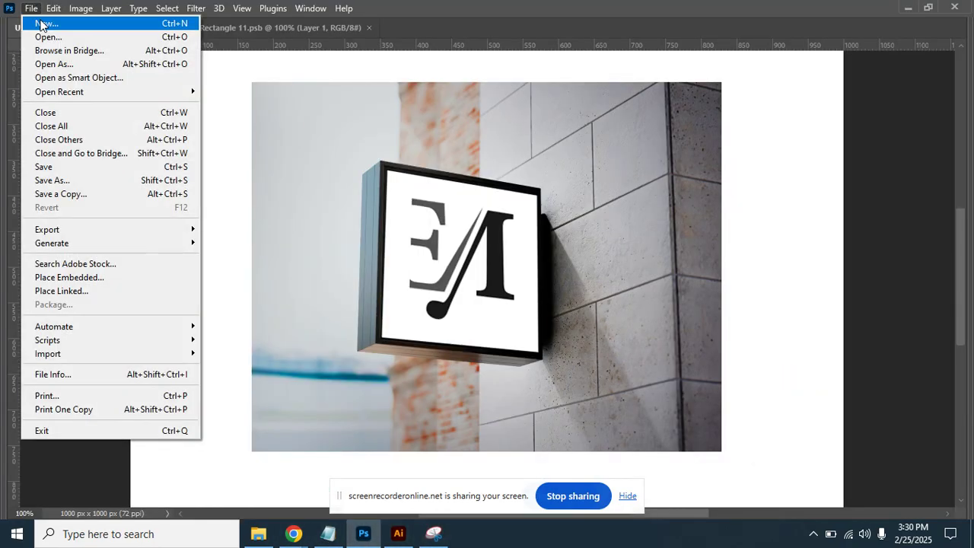
click(43, 25)
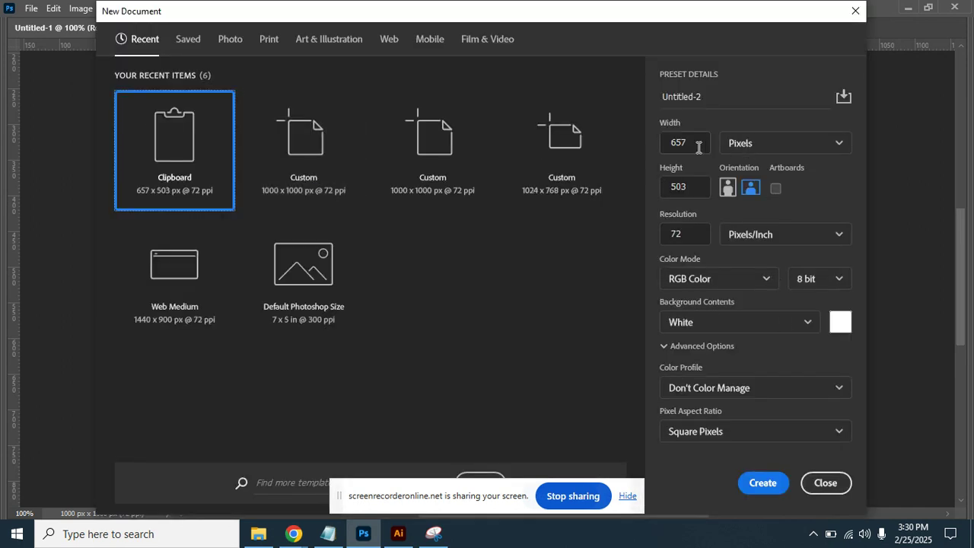
click(774, 491)
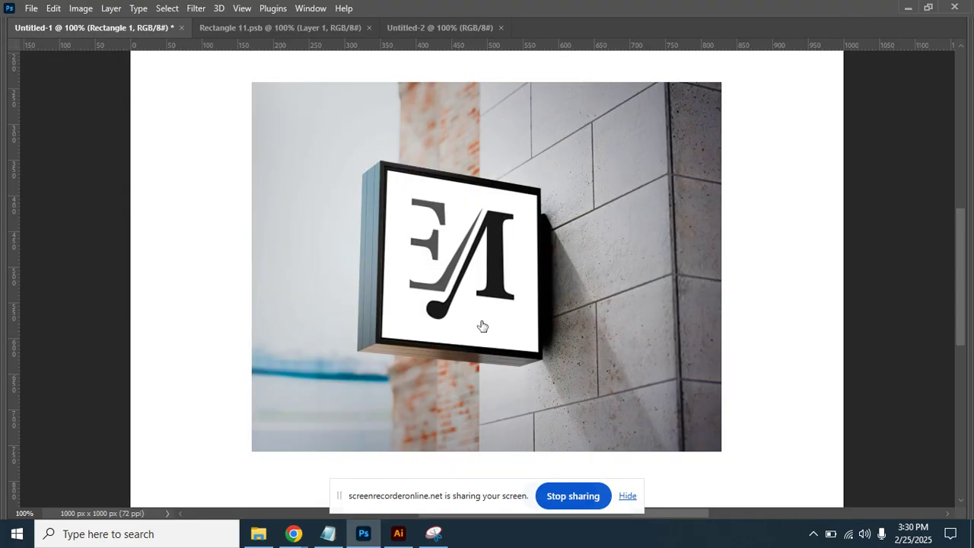
key(ctrl+v)
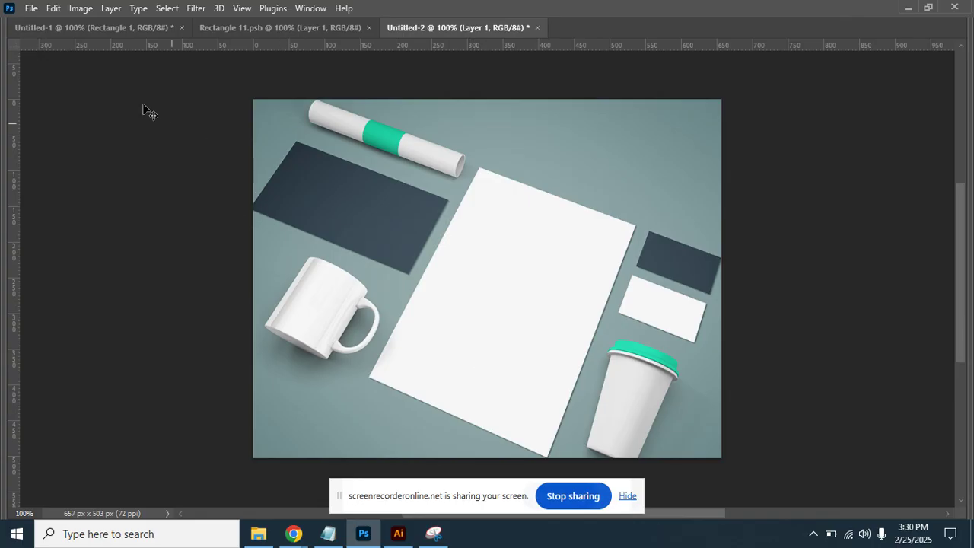
Switch to Illustrator and close the logo my way2.ai document.
click(397, 534)
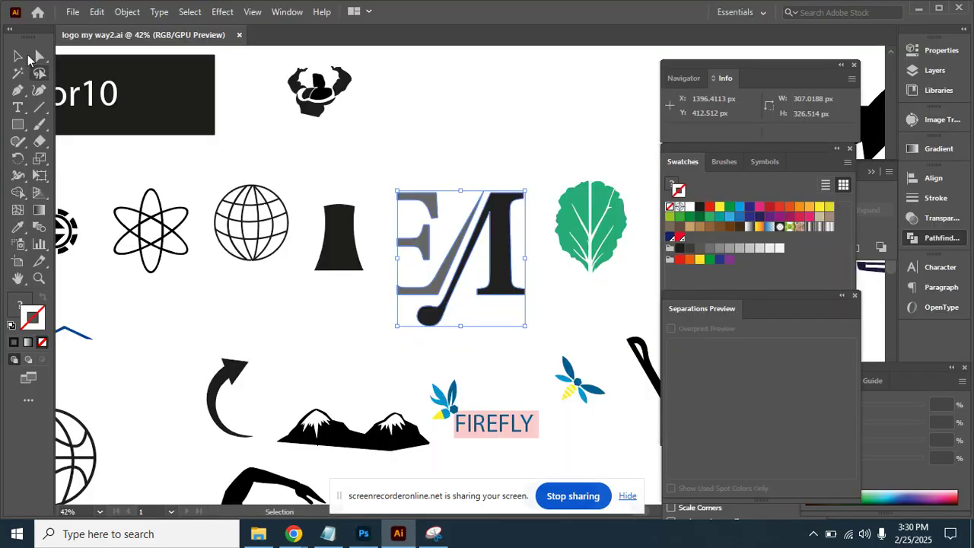
click(73, 12)
click(77, 15)
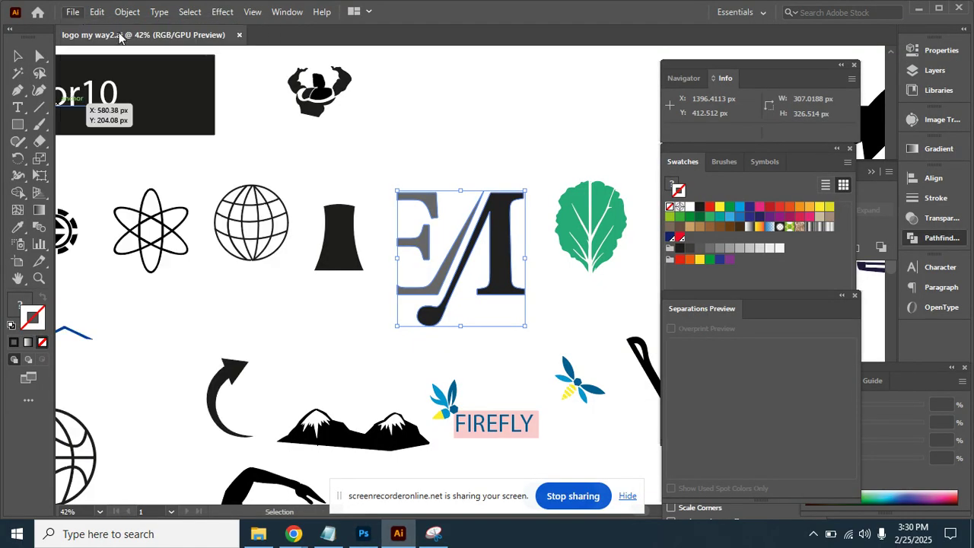
click(240, 36)
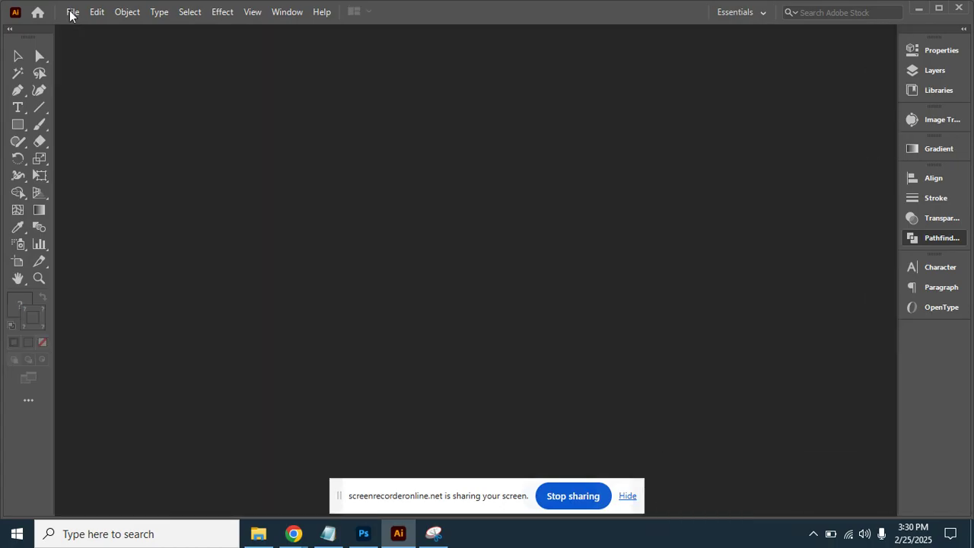
Open Brochure design.ai from the class > Brochure Design folder on drive D and look over the tri-fold layout.
click(71, 13)
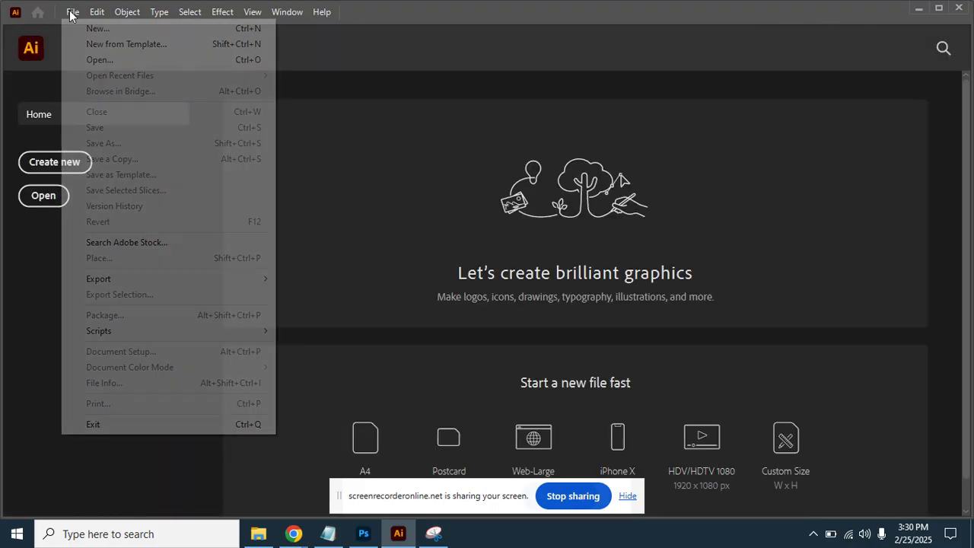
click(97, 62)
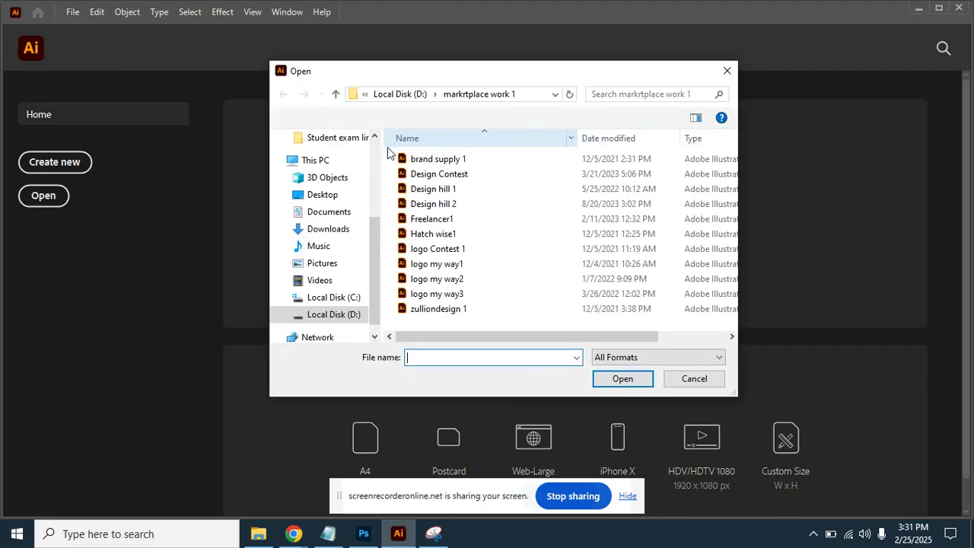
click(402, 95)
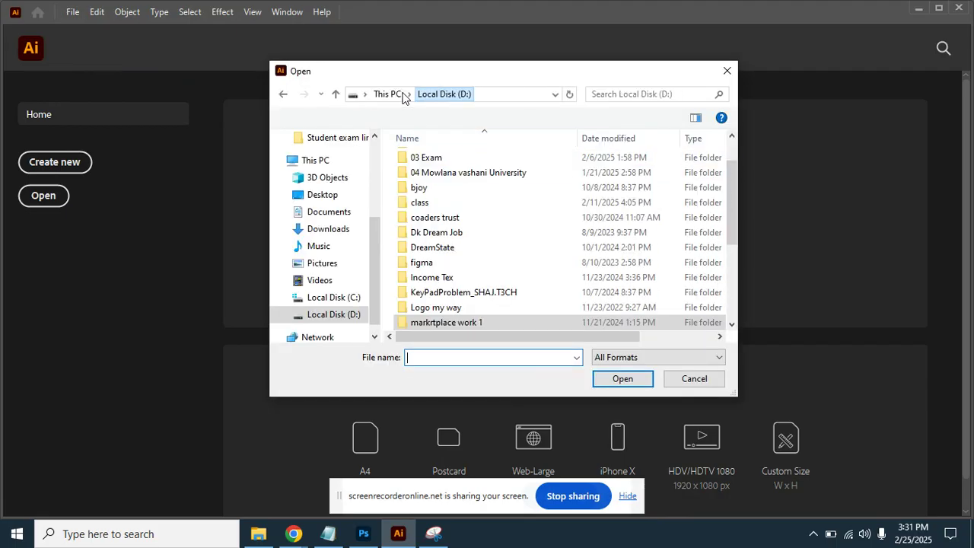
double_click(432, 206)
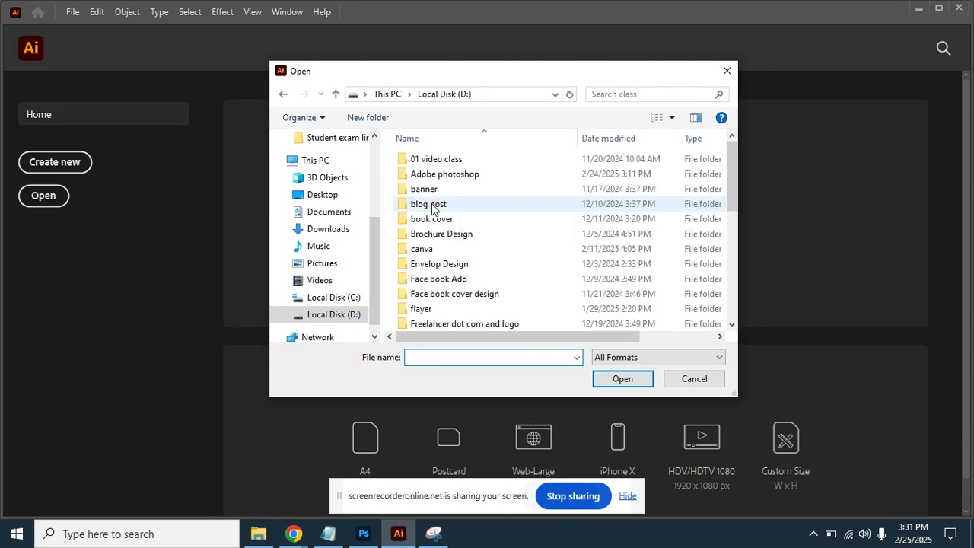
double_click(477, 236)
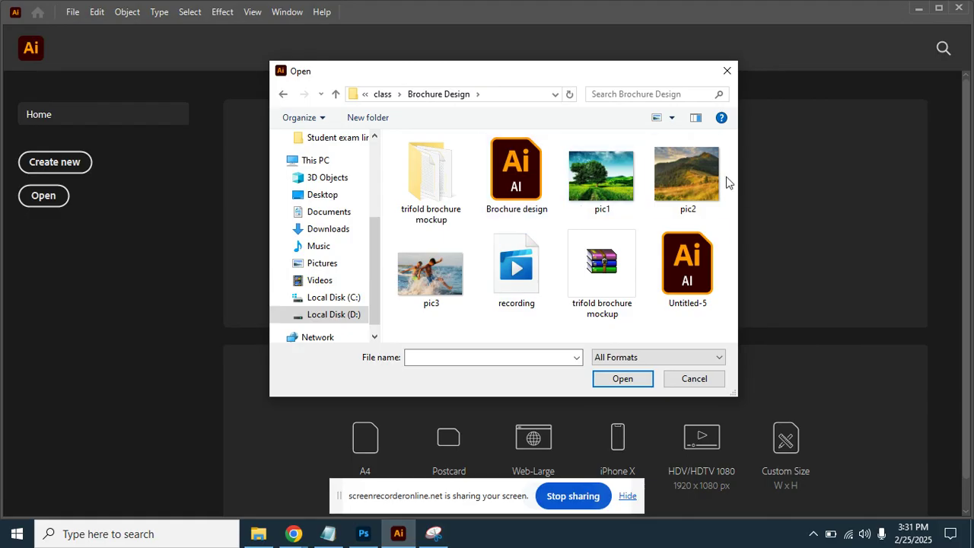
click(533, 182)
double_click(532, 183)
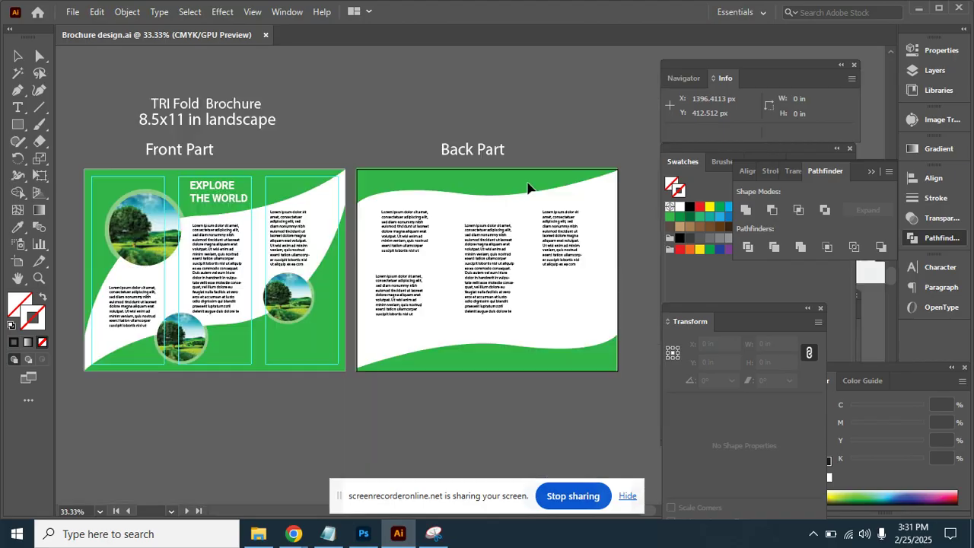
scroll(531, 189, down, 2)
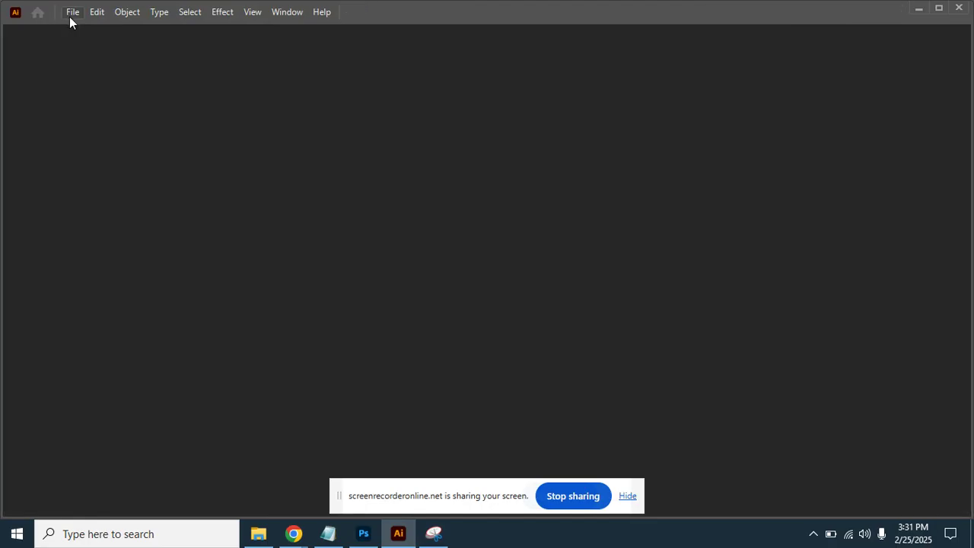
Try to open file 4 from the class > flayer folder, ignoring missing linked images, and cancel at the bird.PNG link.
click(71, 13)
click(102, 61)
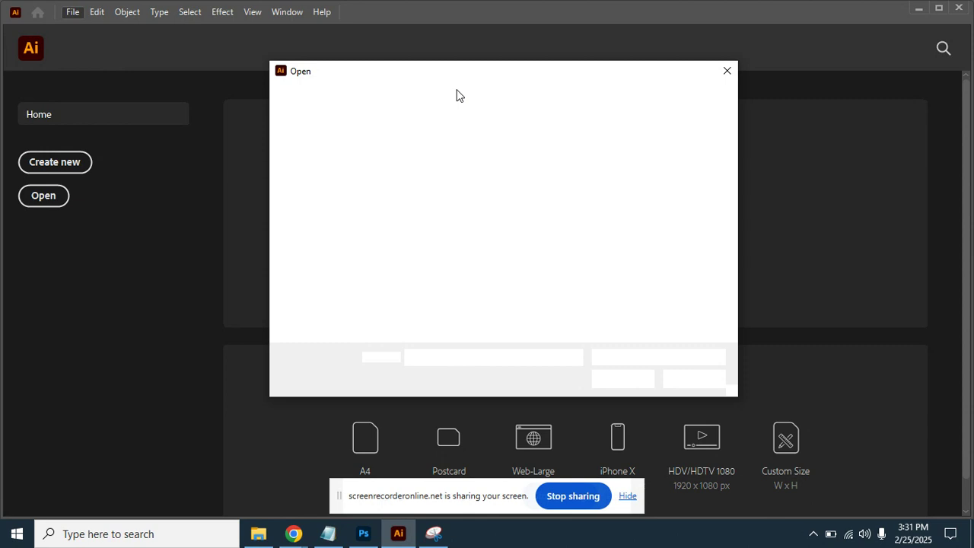
click(383, 94)
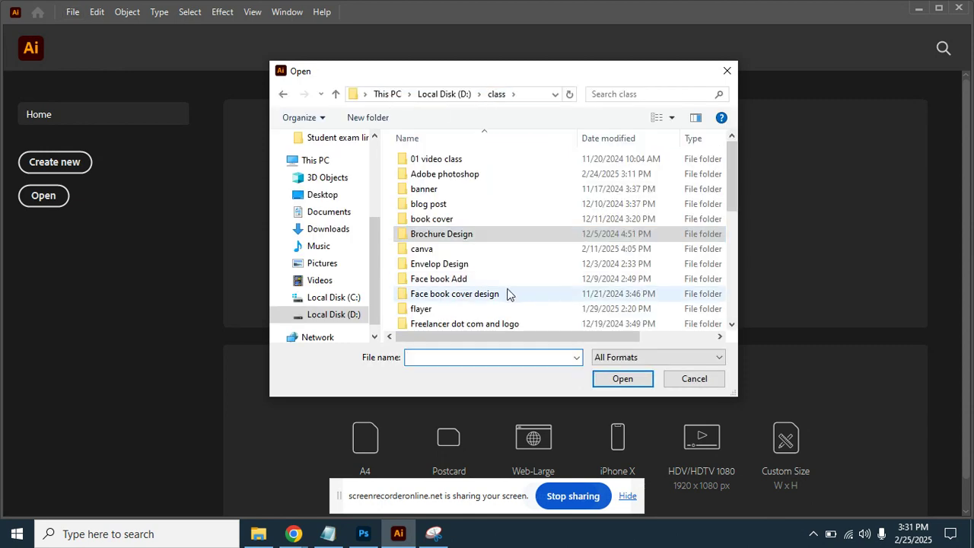
double_click(449, 310)
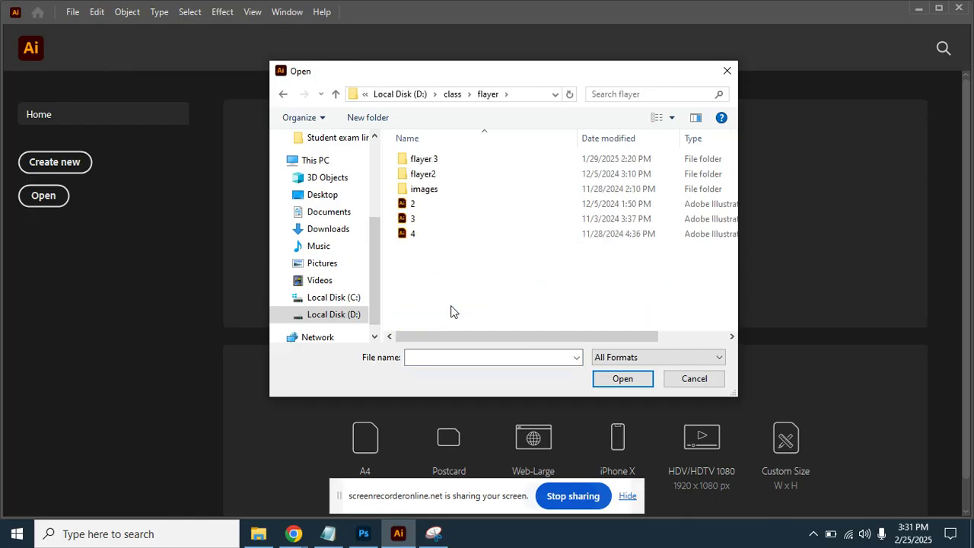
double_click(450, 162)
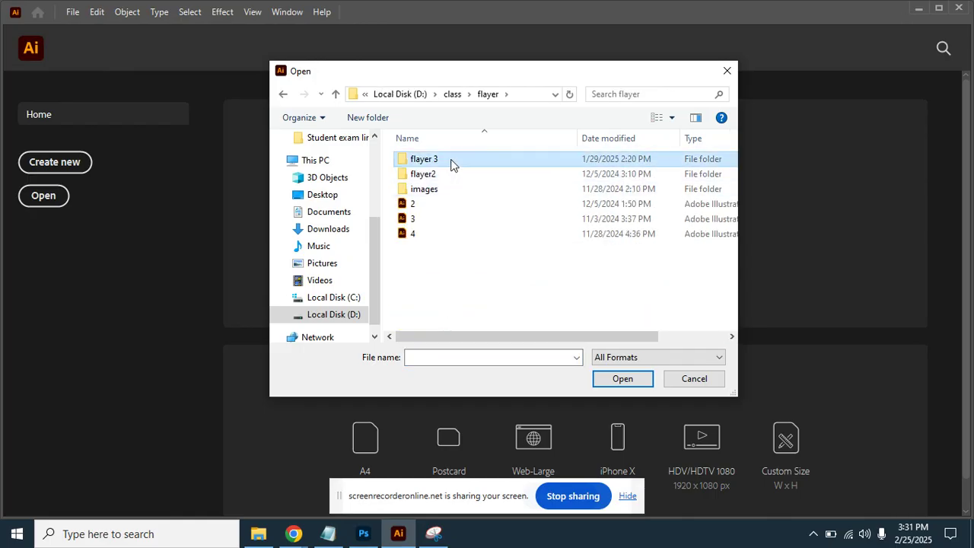
click(283, 95)
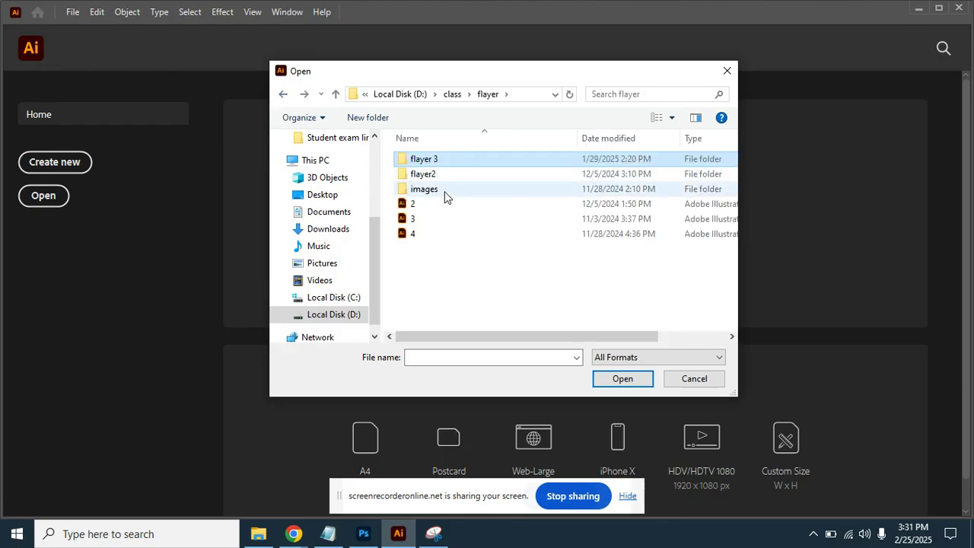
double_click(425, 232)
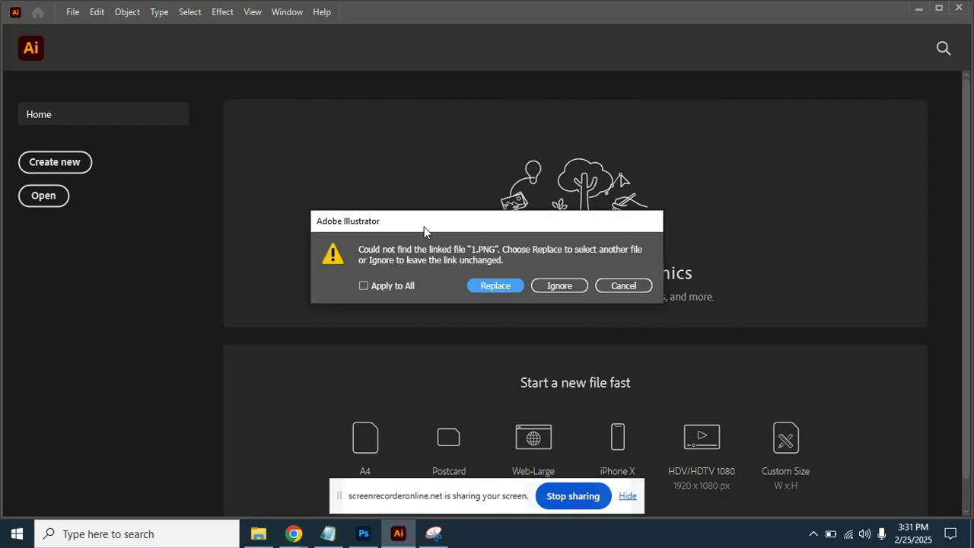
click(552, 286)
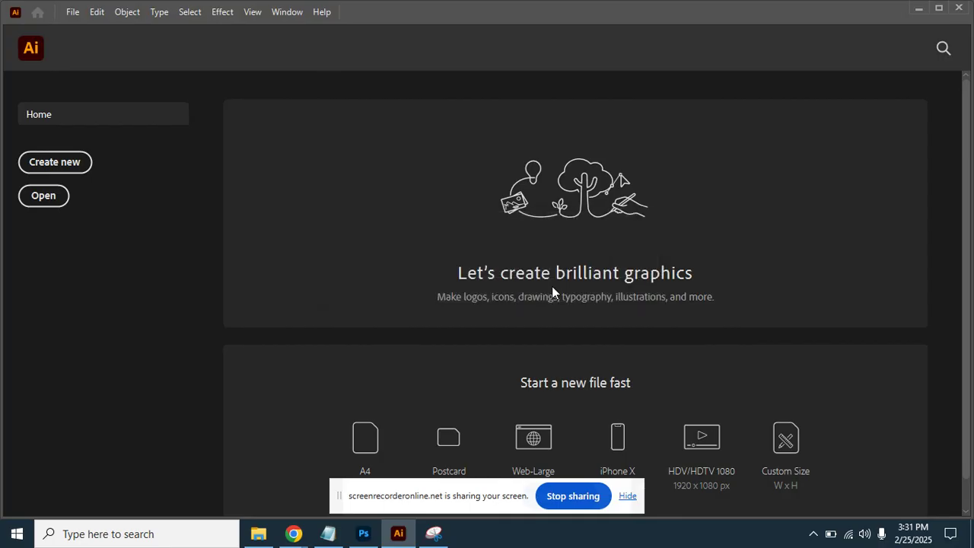
click(551, 286)
click(552, 286)
click(551, 286)
click(508, 284)
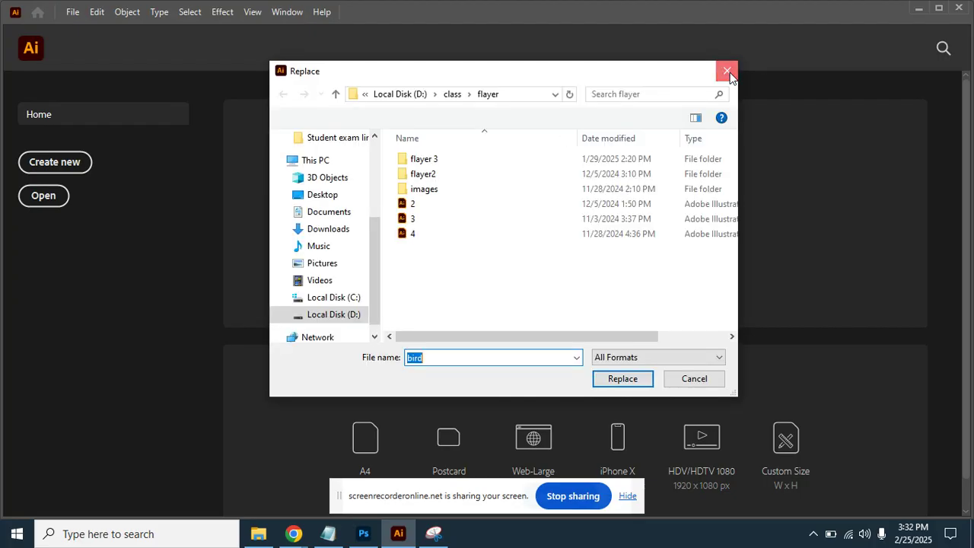
click(727, 72)
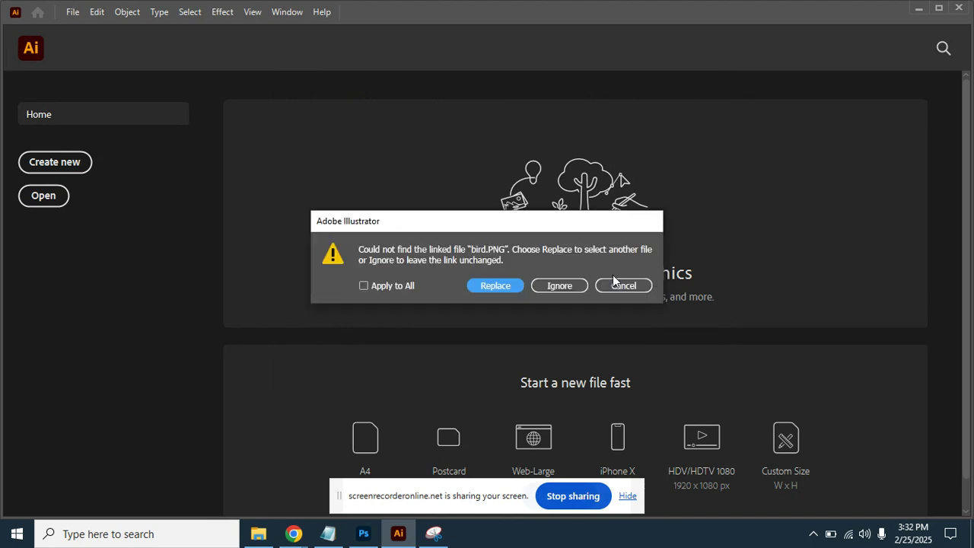
click(621, 283)
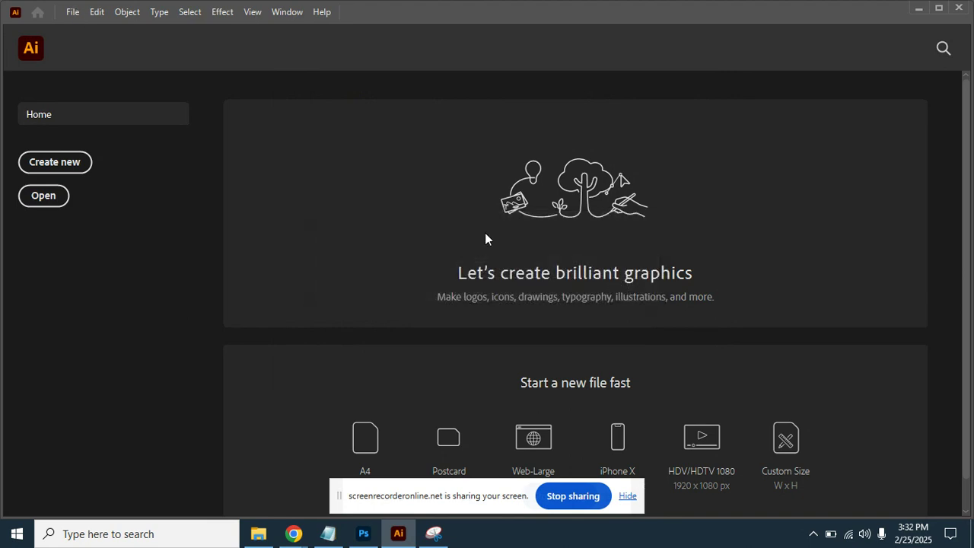
Open file 3 from the flayer folder, ignoring all missing linked images.
click(72, 12)
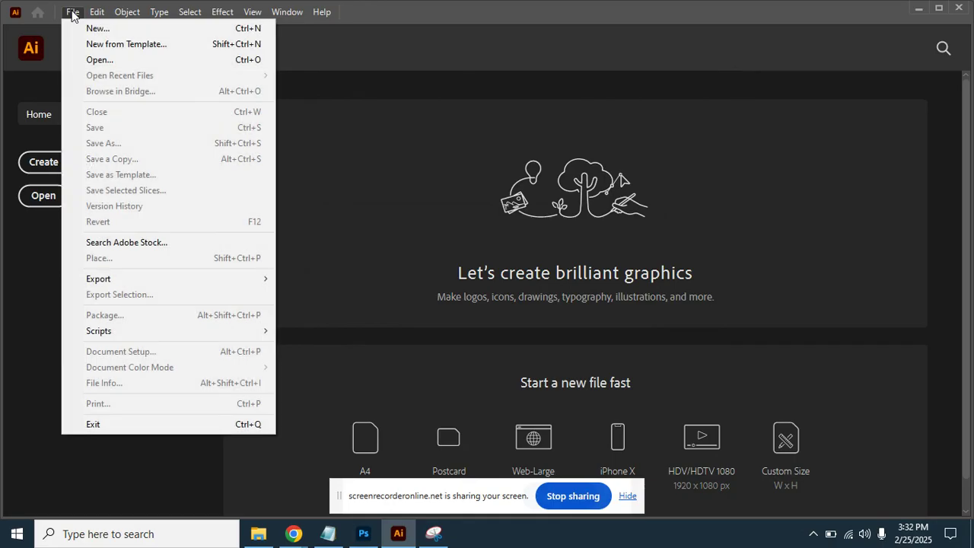
click(92, 59)
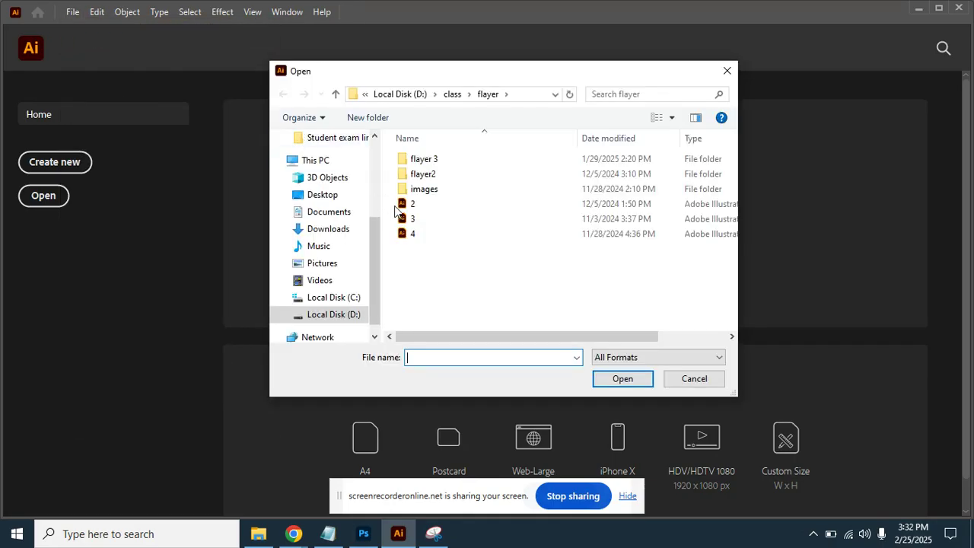
double_click(408, 219)
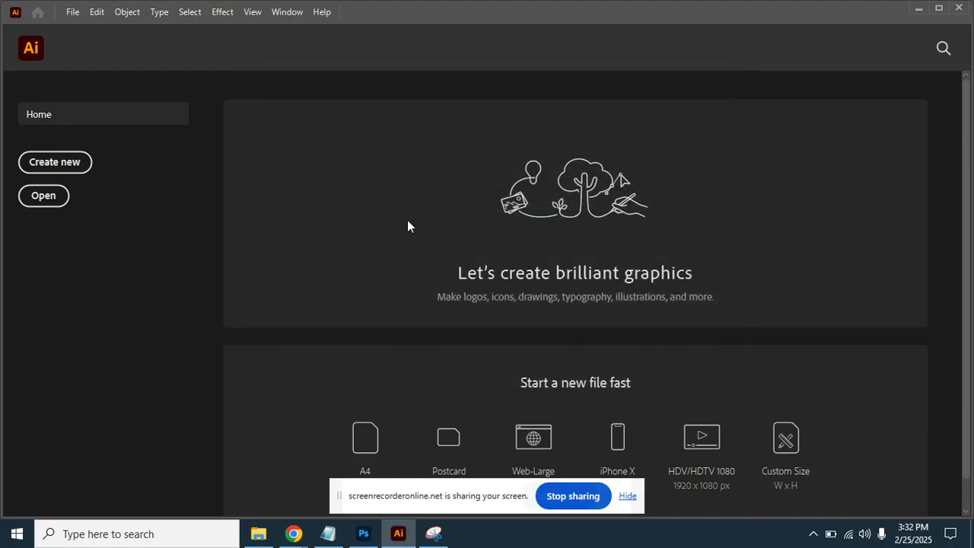
click(411, 285)
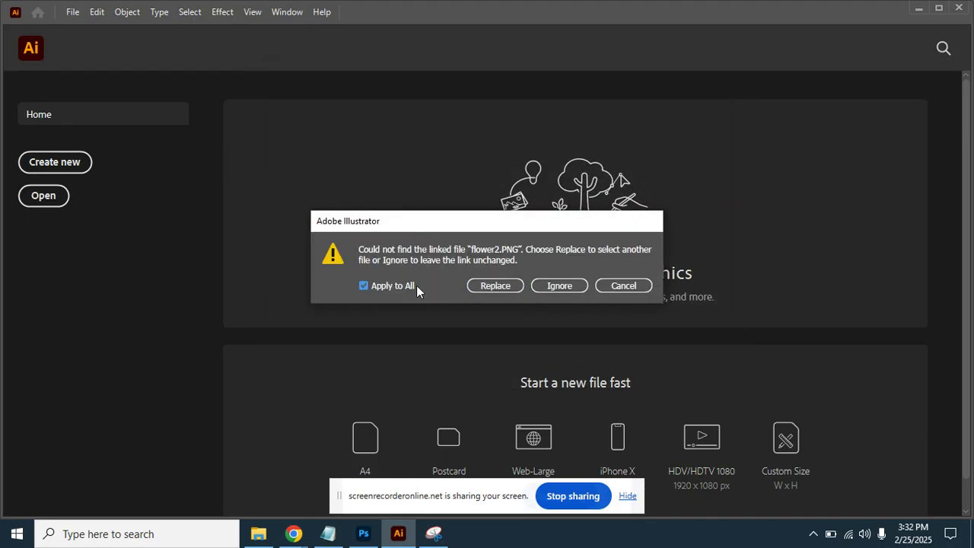
click(558, 287)
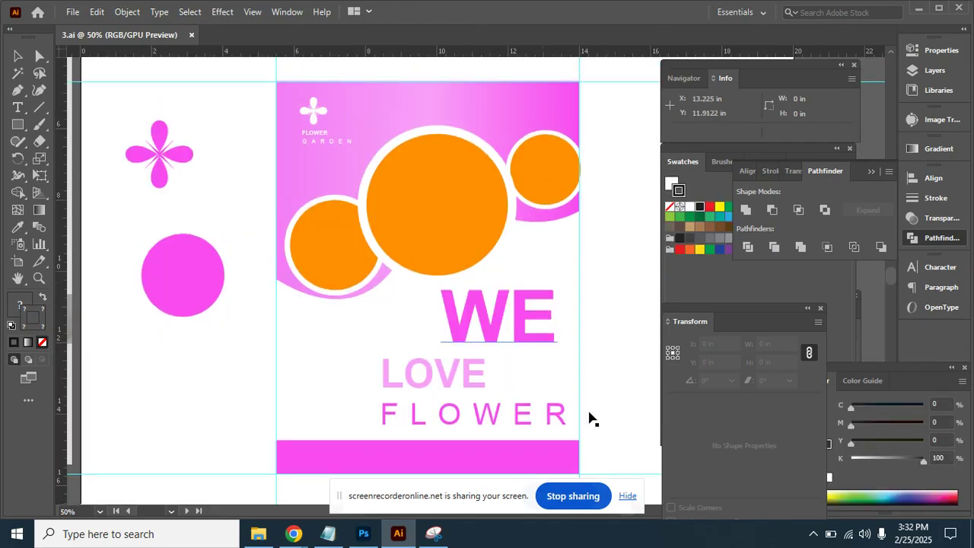
Select the whole flower flyer artwork and switch back to the Untitled-2 stationery image in Photoshop.
drag(600, 461, 254, 70)
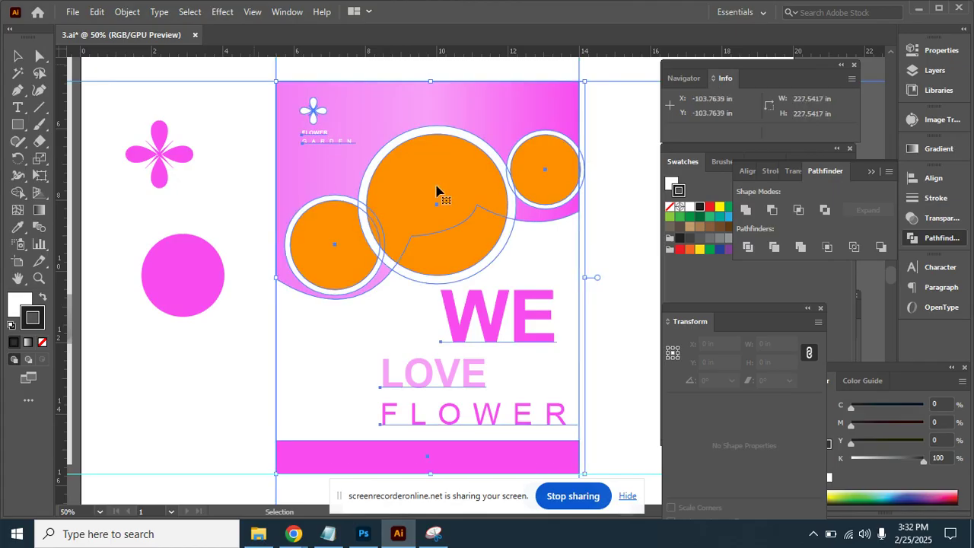
click(363, 533)
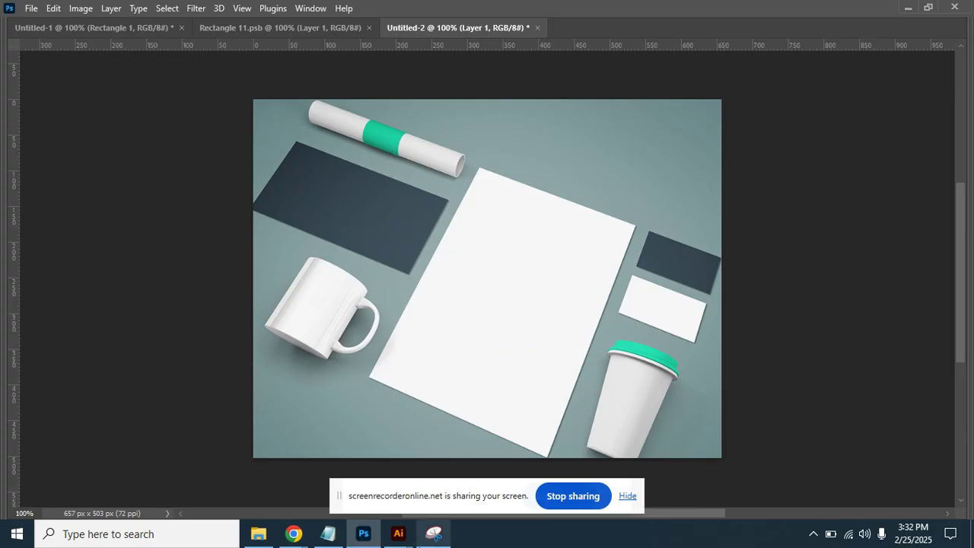
Restore the hidden panels and draw a rectangle about 157 × 323 px over the blank white sheet.
mouse_move(412, 545)
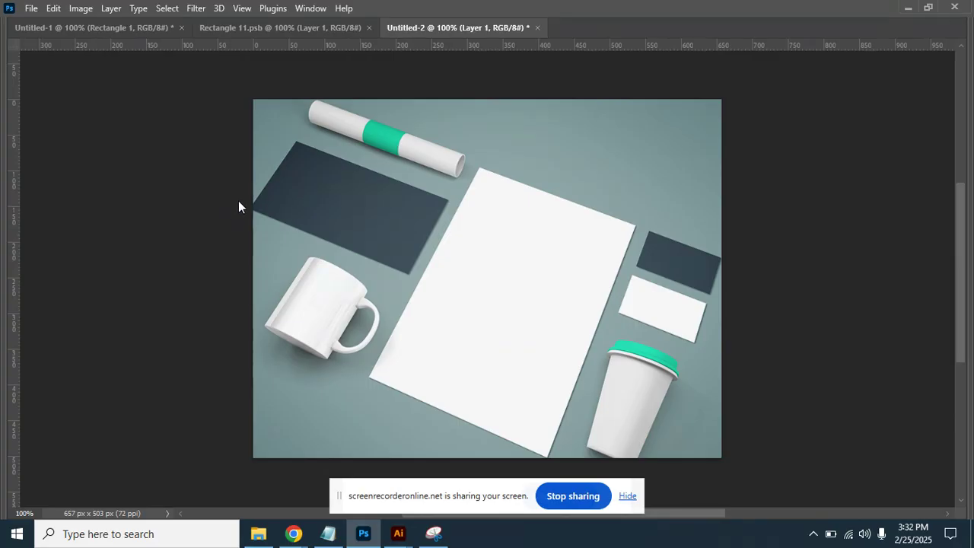
key(Tab)
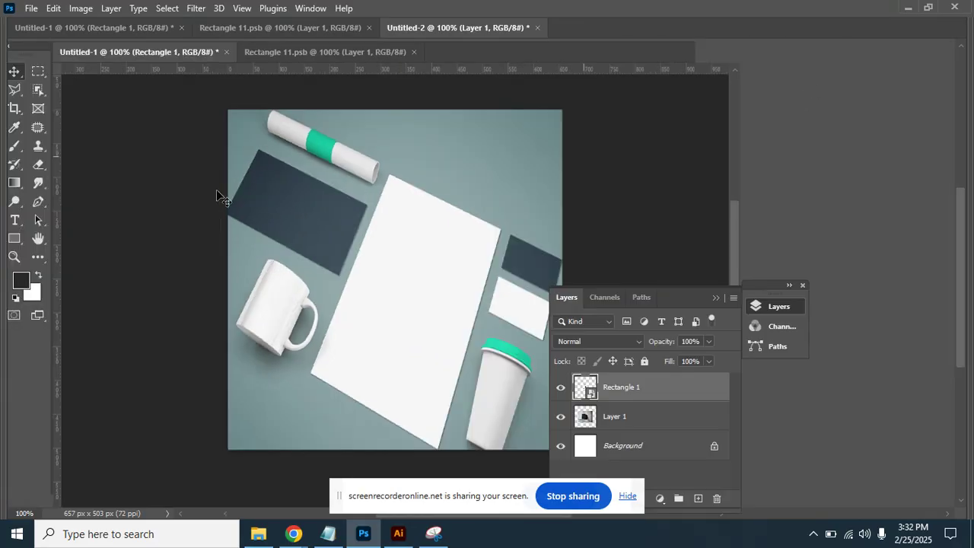
key(f)
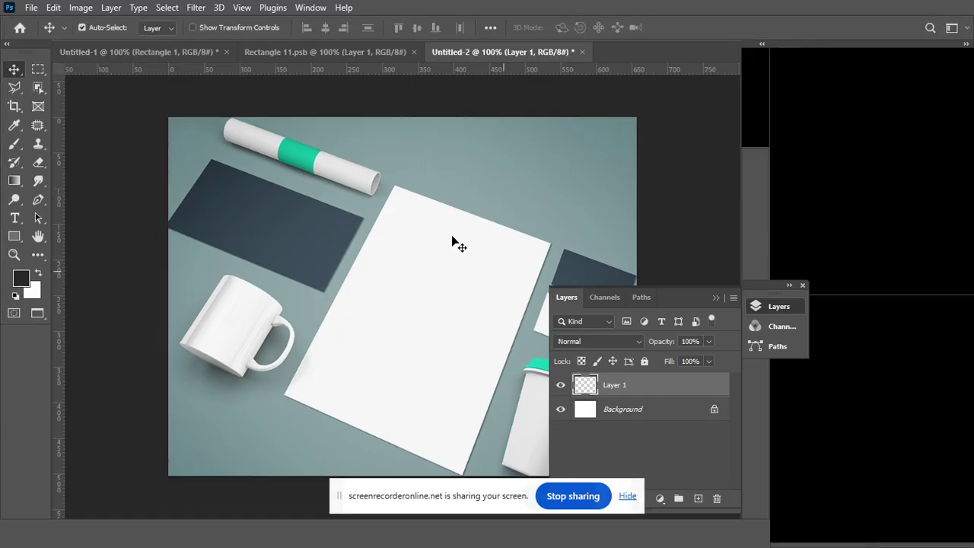
key(space)
drag(485, 240, 352, 219)
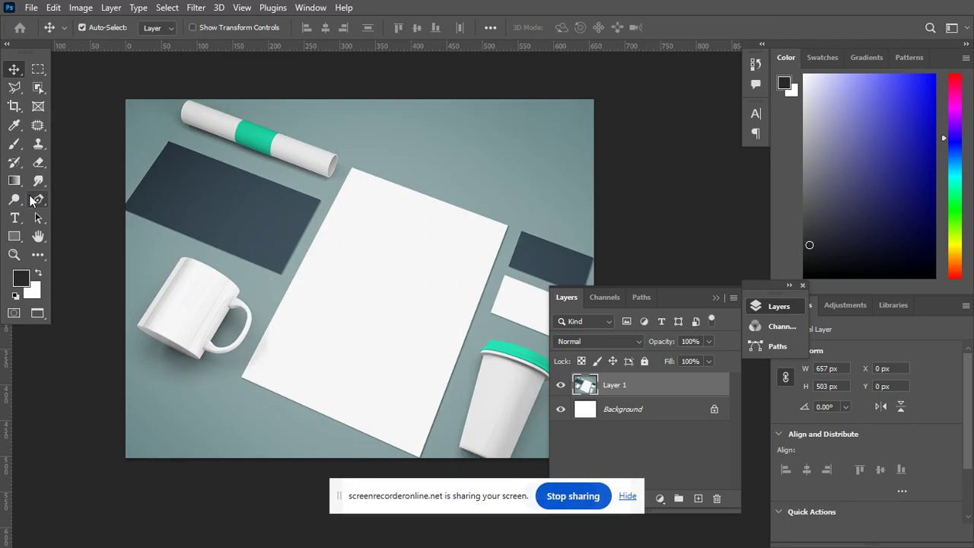
click(15, 236)
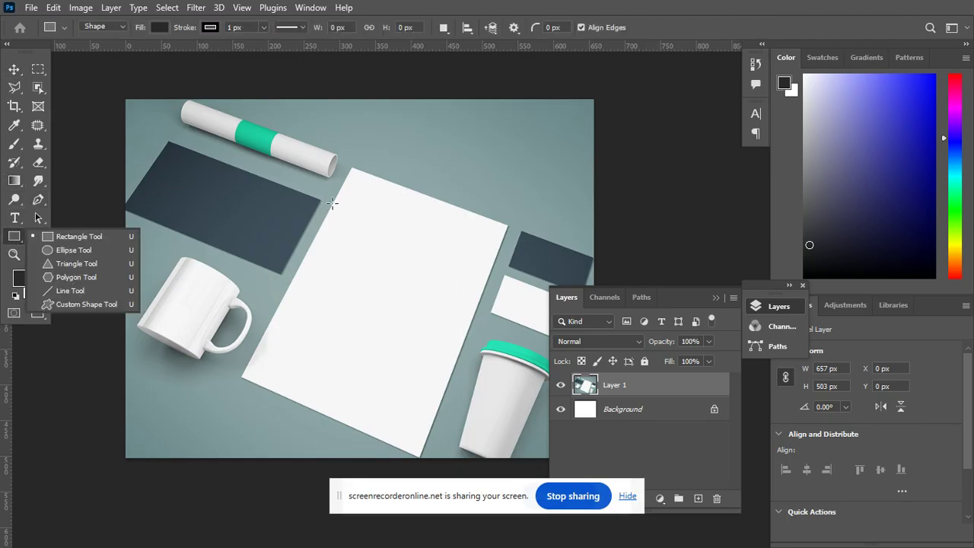
click(114, 237)
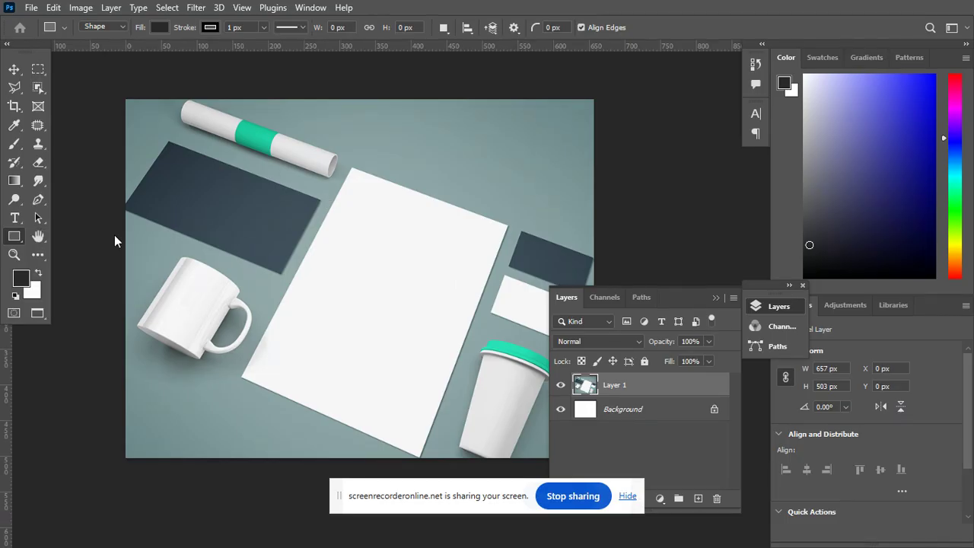
drag(344, 189, 456, 419)
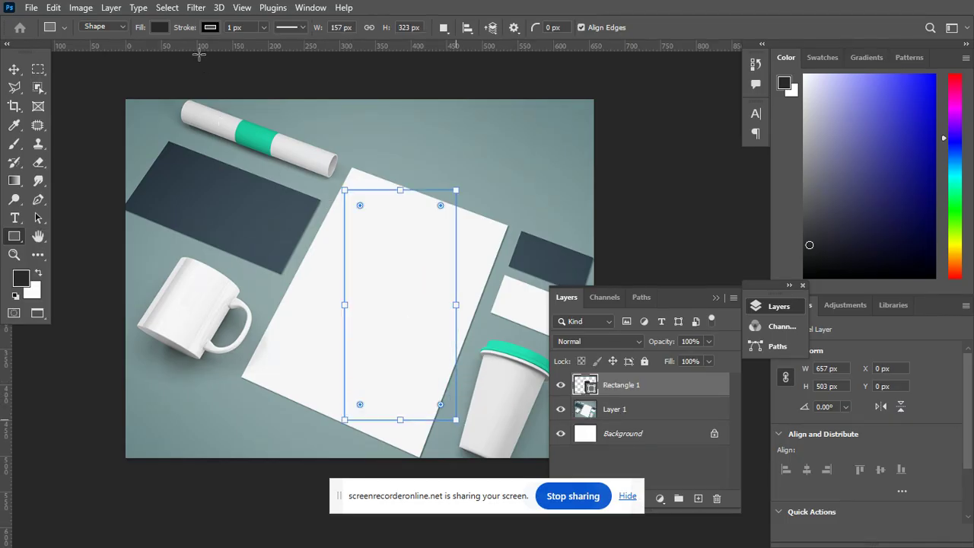
Fill the rectangle with white and convert its layer to a smart object.
click(160, 28)
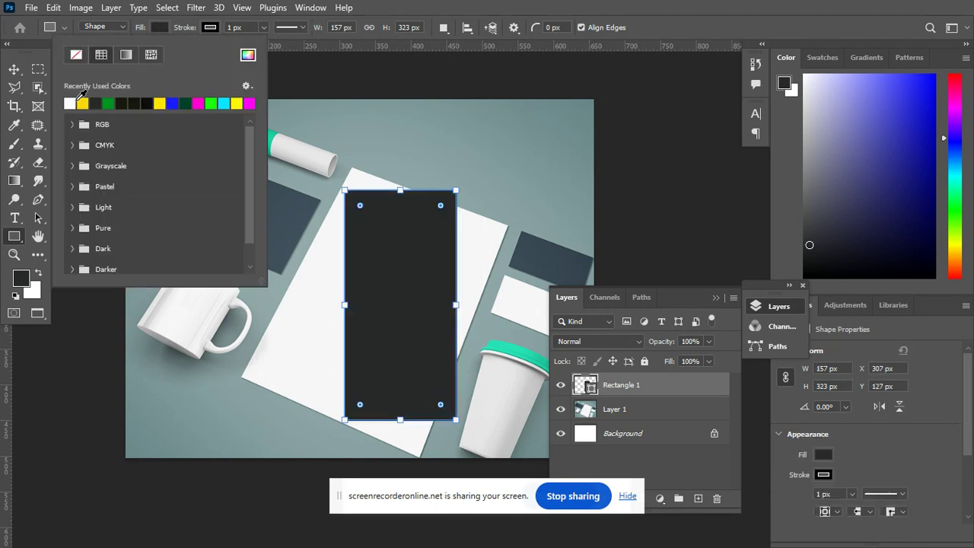
click(70, 105)
click(14, 69)
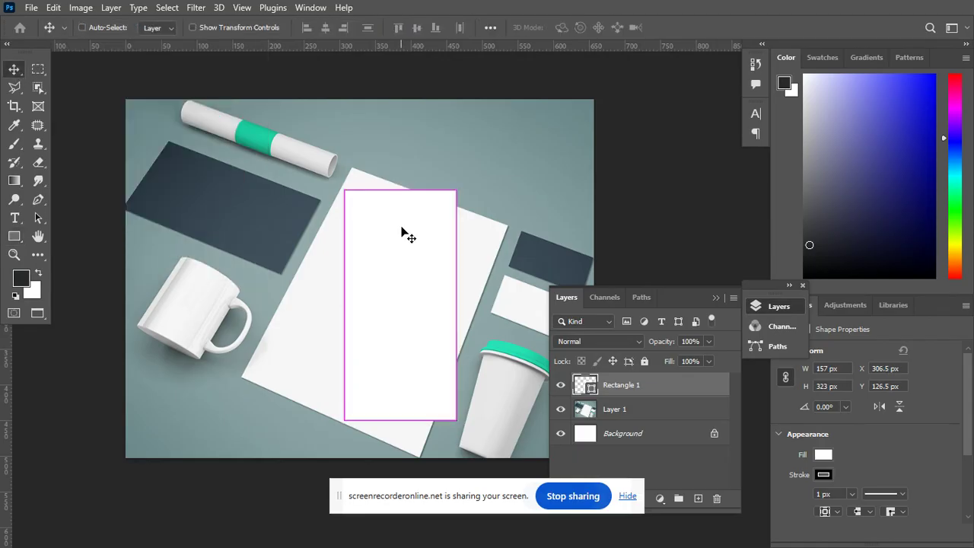
right_click(622, 393)
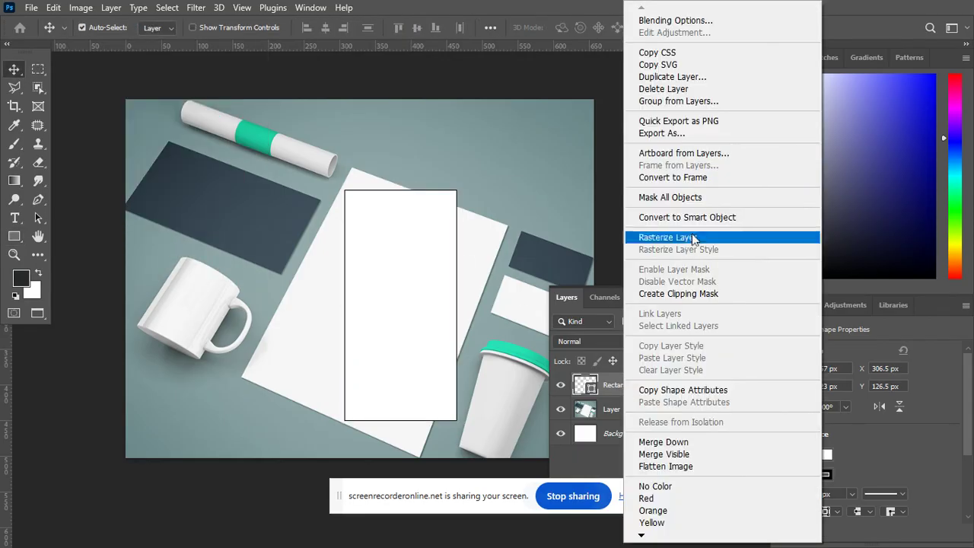
click(715, 219)
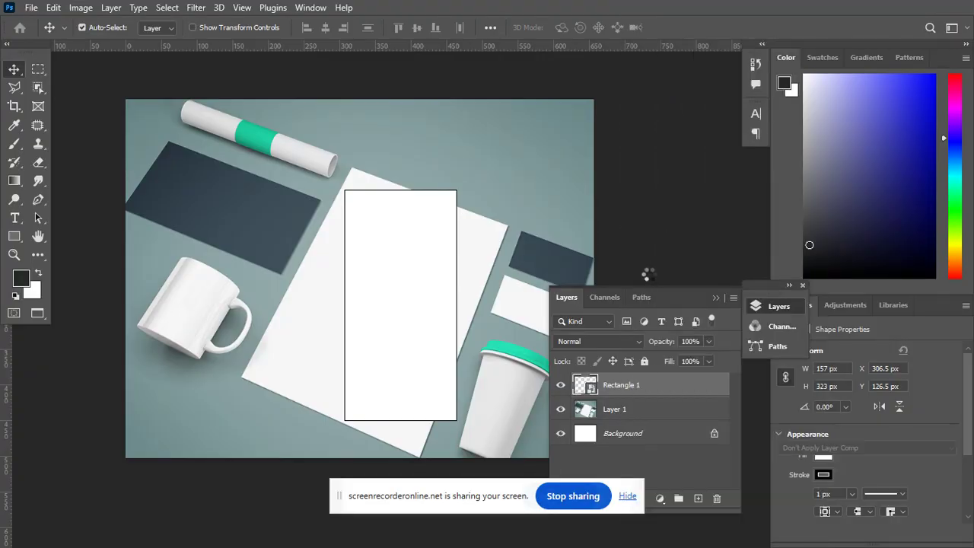
Distort the rectangle smart object with Free Transform so its four corners match the corners of the angled white sheet.
key(ctrl)
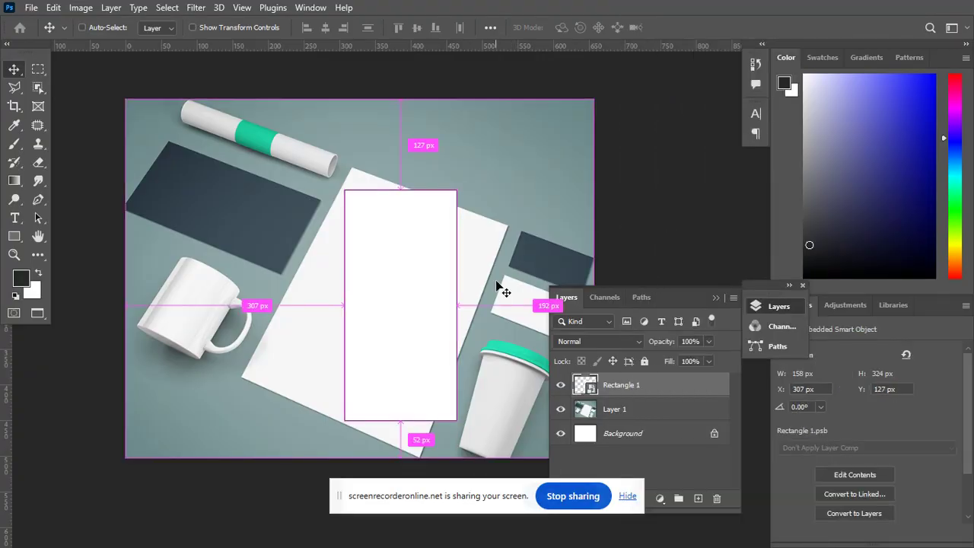
key(ctrl+t)
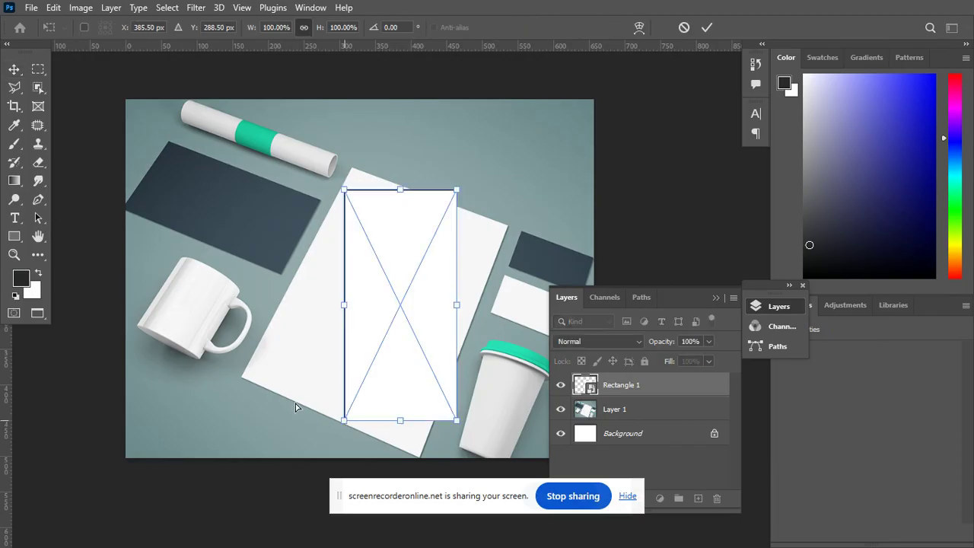
drag(343, 420, 243, 377)
drag(457, 190, 509, 228)
drag(350, 189, 360, 175)
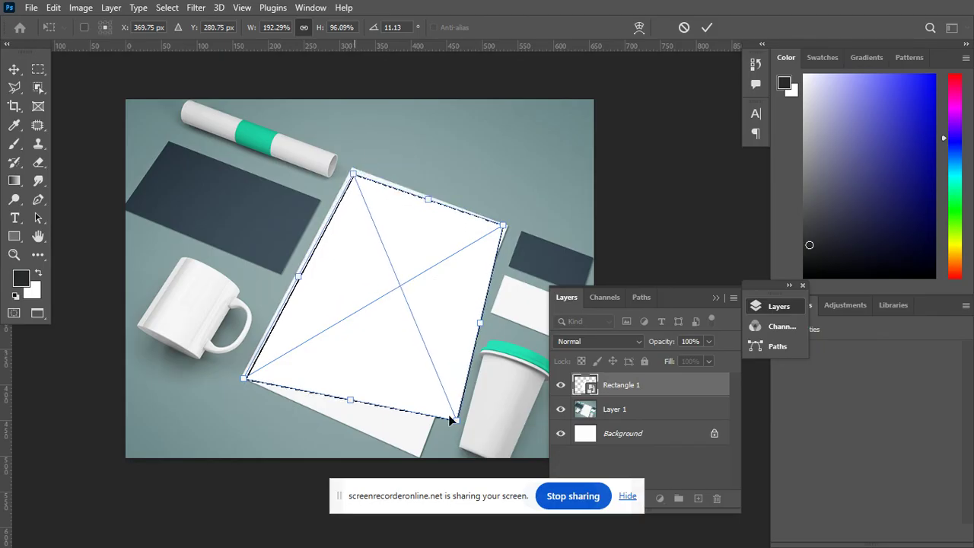
drag(457, 421, 419, 460)
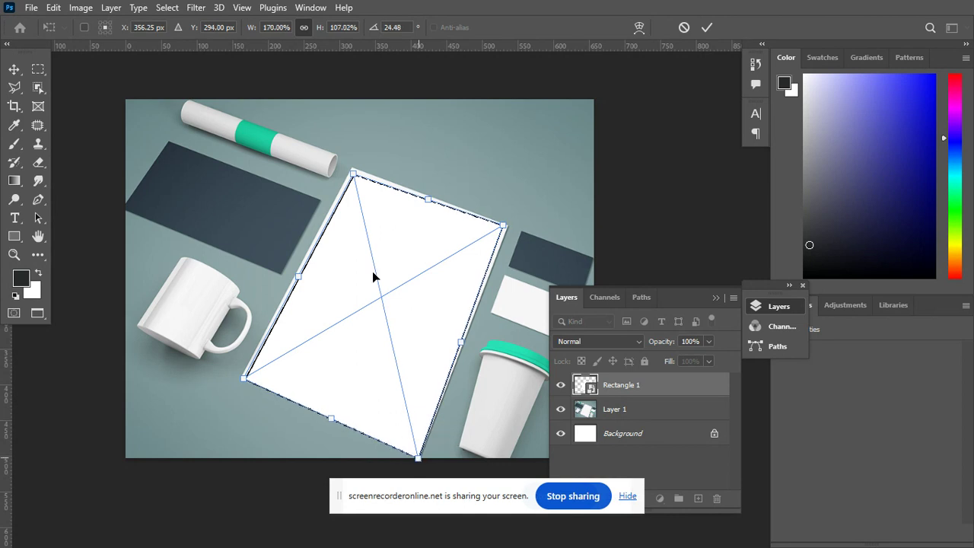
drag(355, 173, 353, 167)
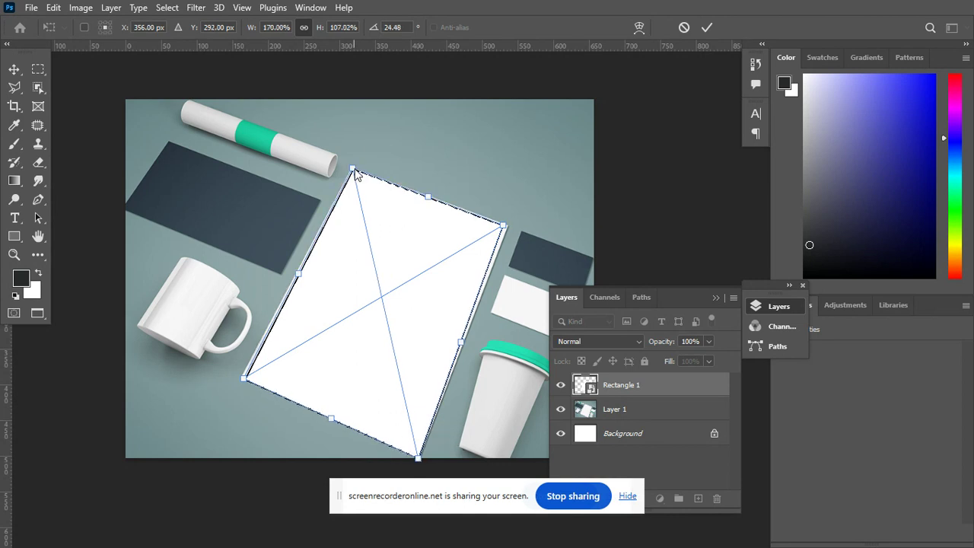
key(Return)
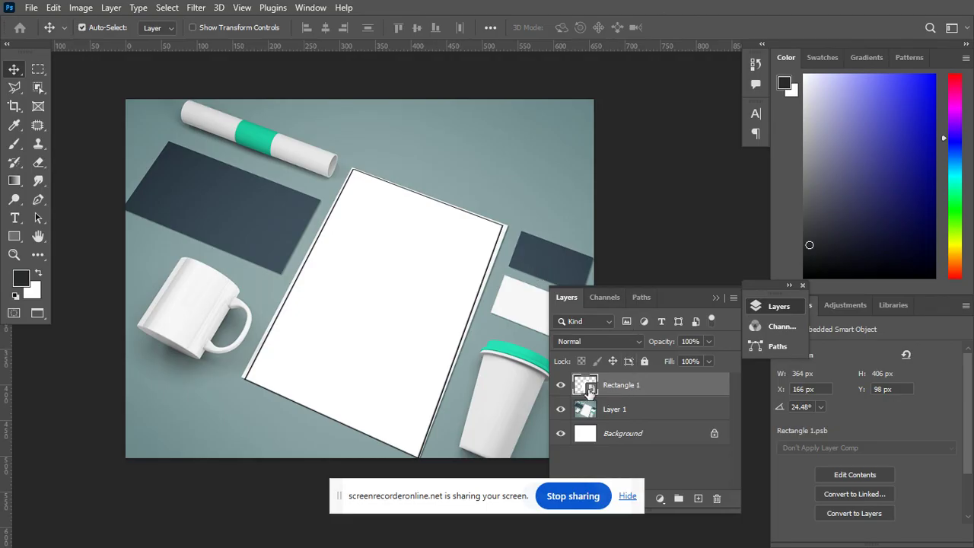
Open the rectangle's smart object contents and paste in the selected flower flyer artwork from Illustrator as pixels.
double_click(587, 386)
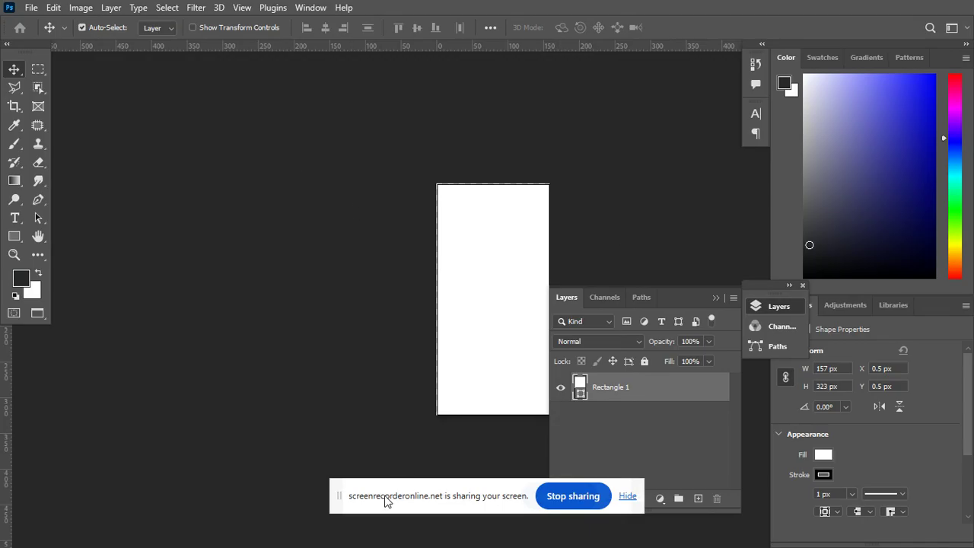
key(super)
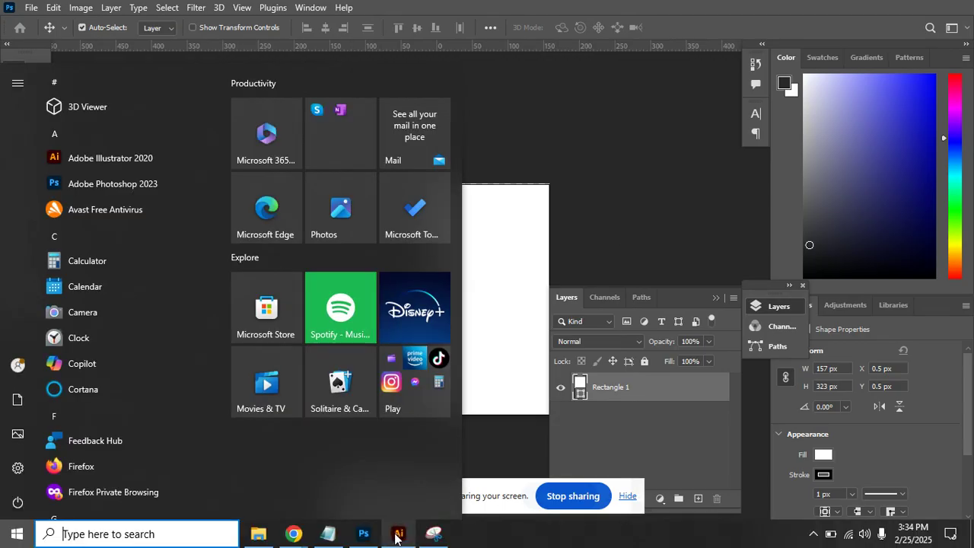
click(397, 534)
key(a)
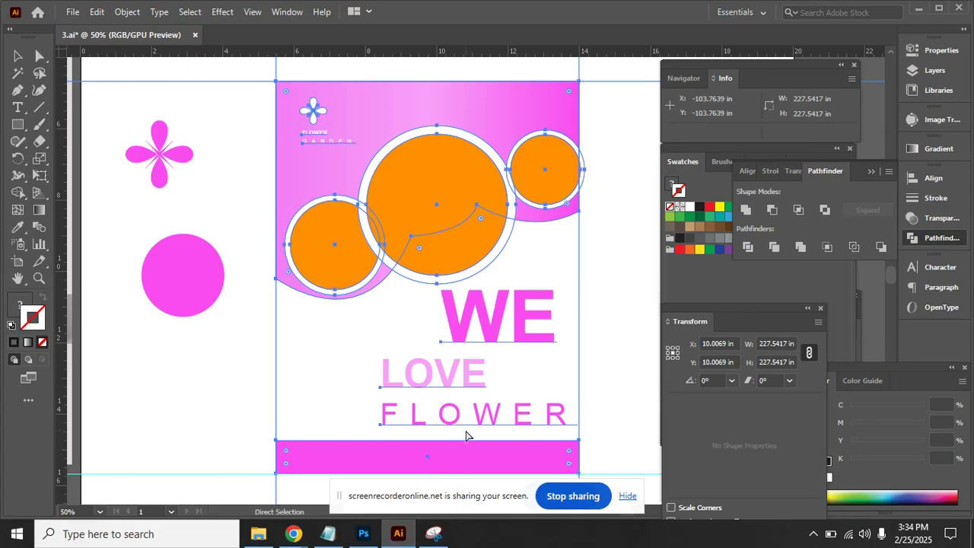
click(372, 541)
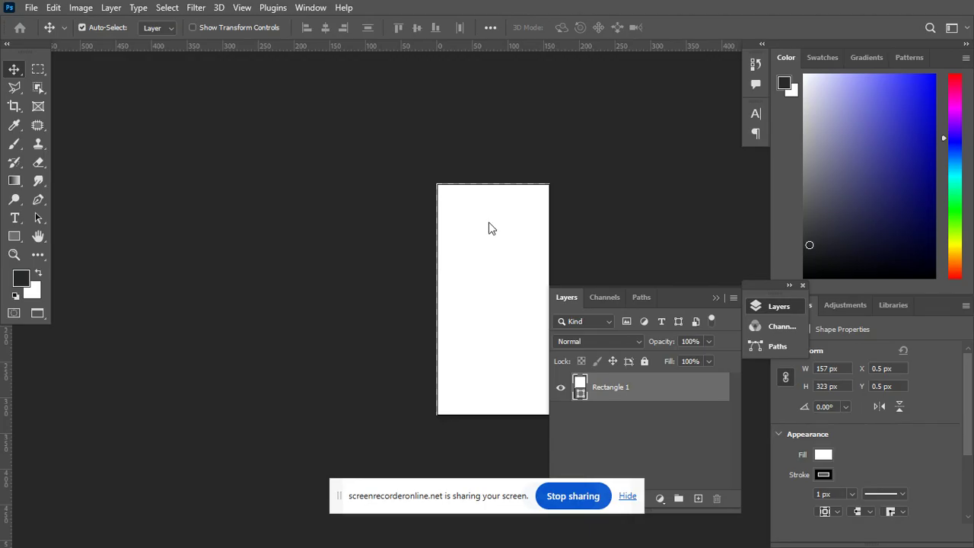
key(ctrl+v)
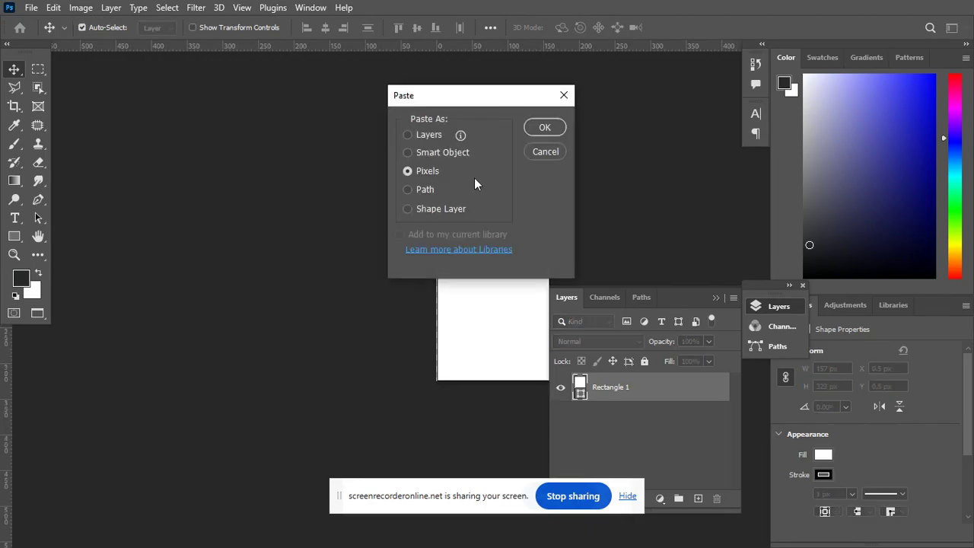
click(543, 129)
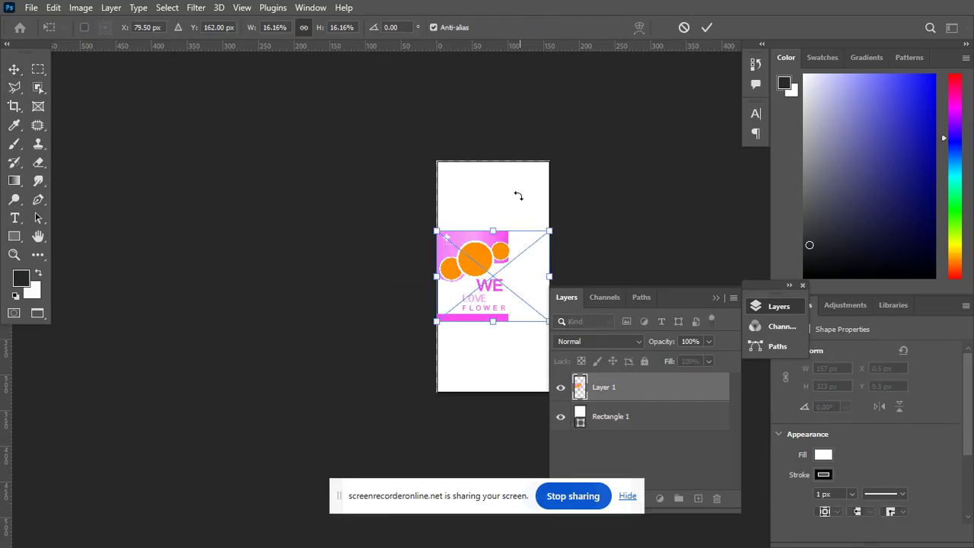
Scale the pasted flyer to about 27% and position it to span the canvas width from the top edge.
drag(552, 232, 617, 157)
mouse_move(519, 245)
mouse_down()
mouse_move(511, 235)
mouse_move(506, 244)
mouse_up()
drag(509, 279, 502, 267)
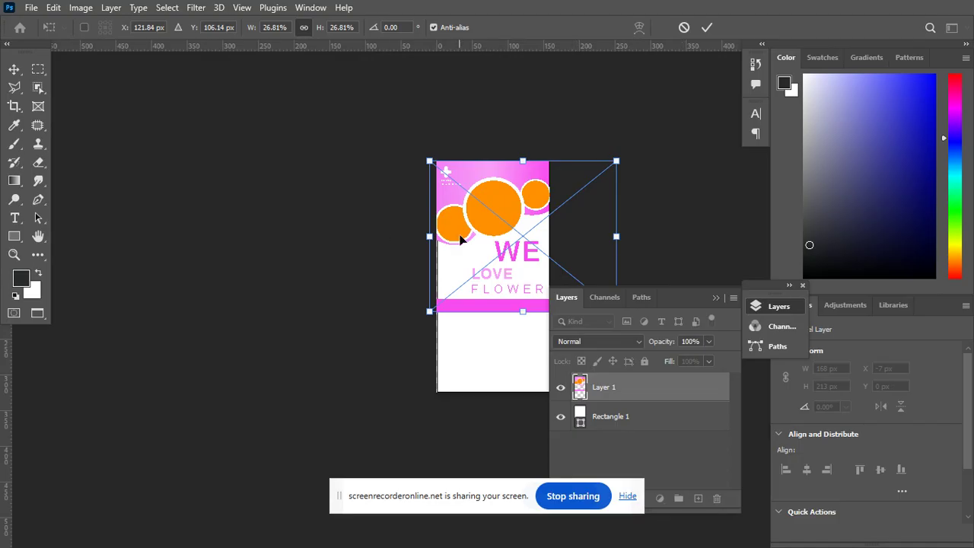
key(Return)
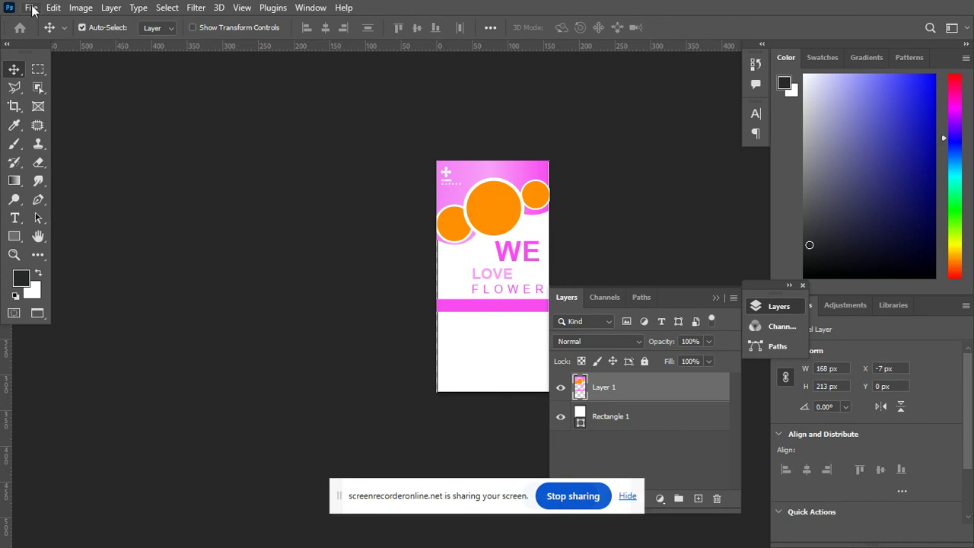
Save the smart object contents and return to the Untitled-2 stationery mockup.
key(f)
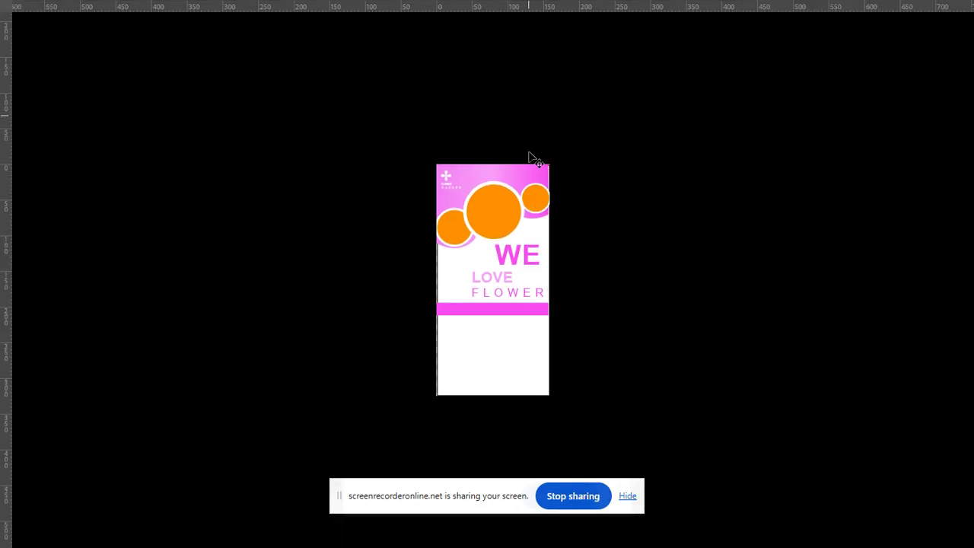
key(f)
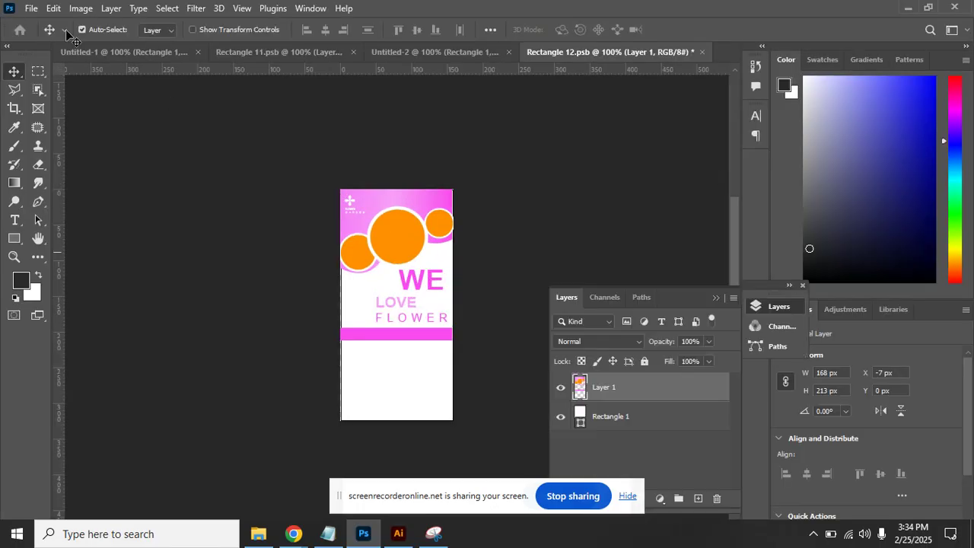
click(32, 8)
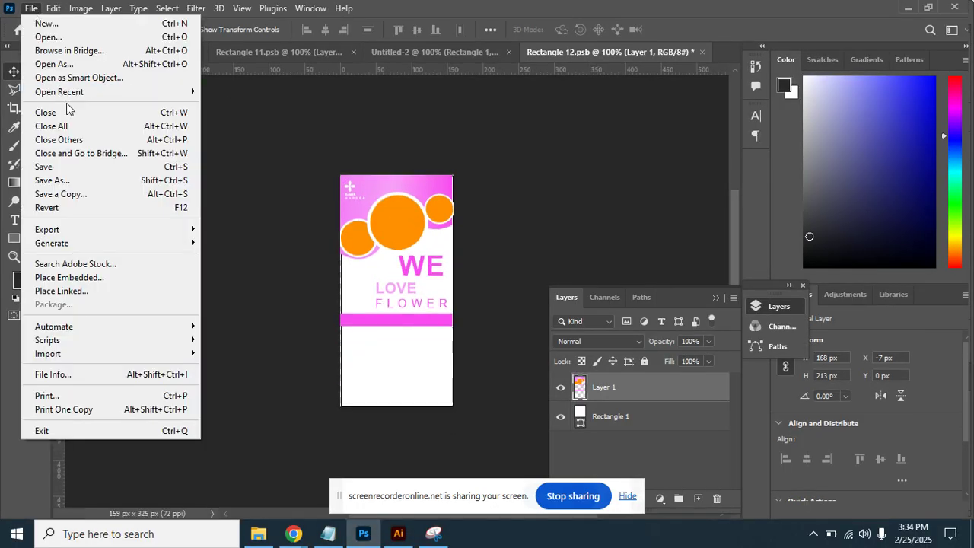
click(75, 167)
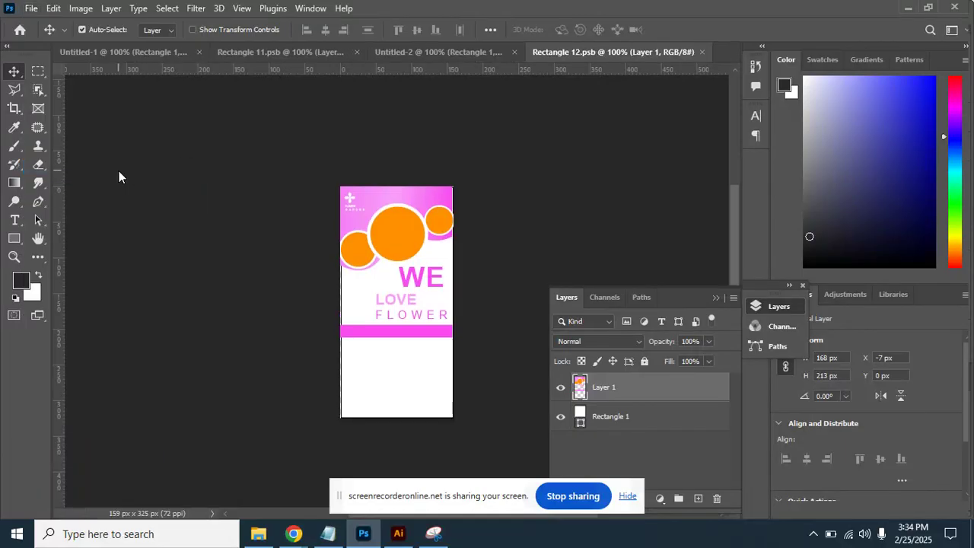
click(415, 51)
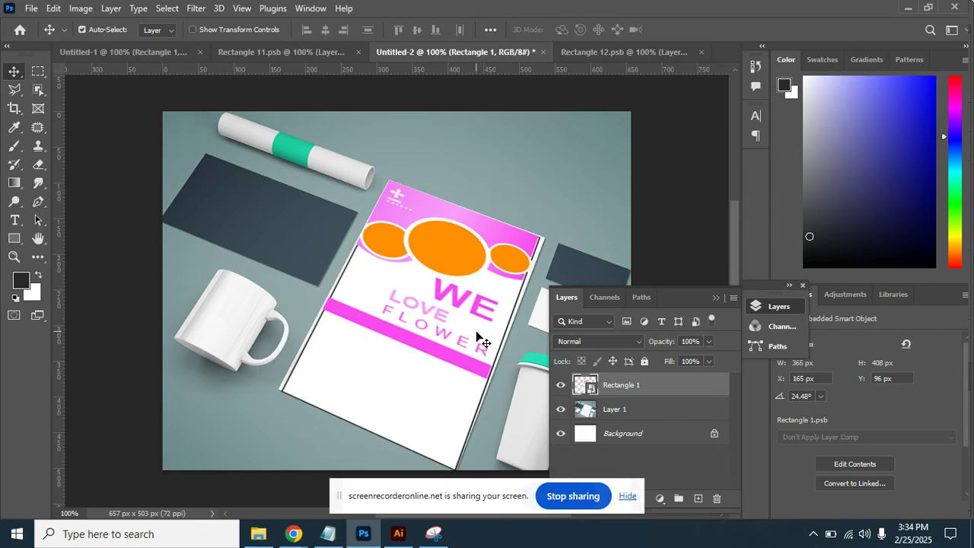
Switch to the mockup image search in Chrome, close the stationery image preview and go to the Online Screen Recorder page.
click(288, 528)
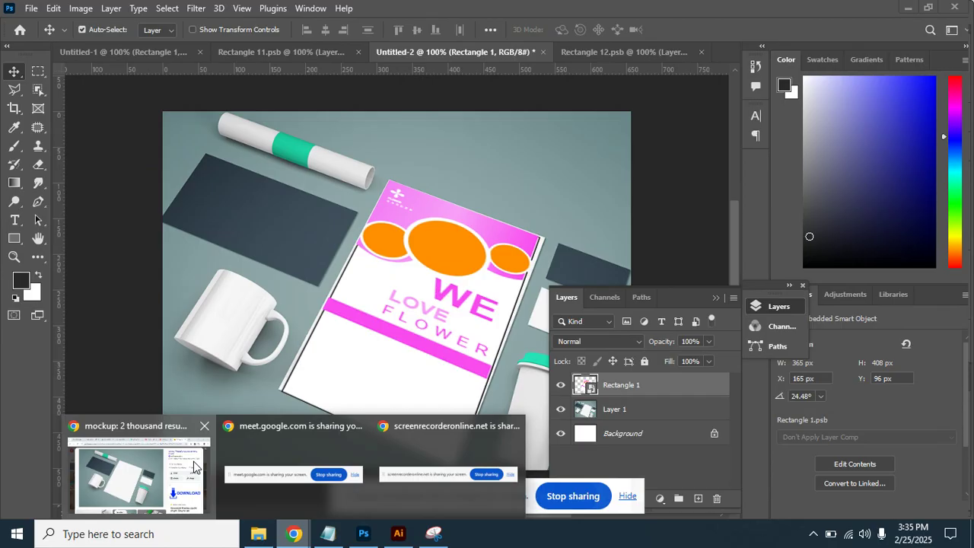
click(196, 467)
click(940, 78)
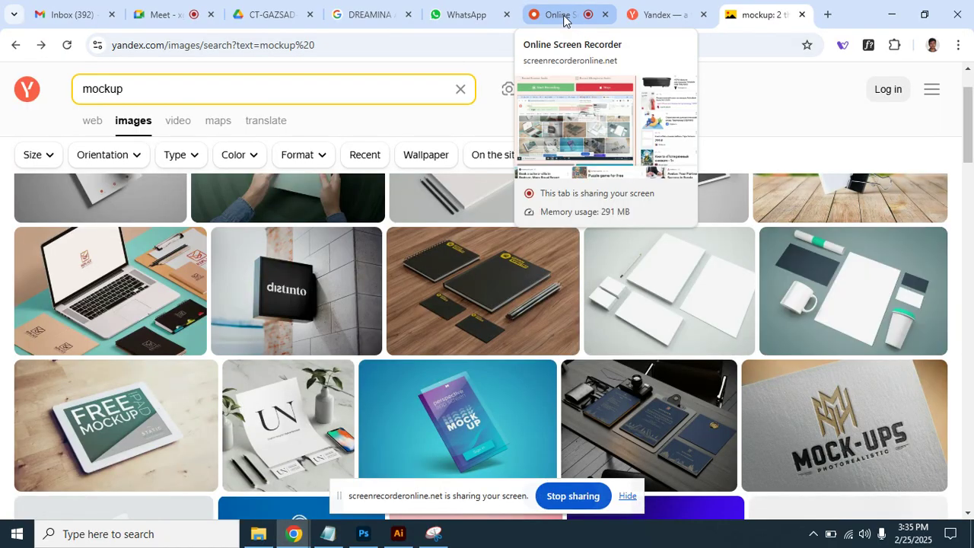
click(564, 19)
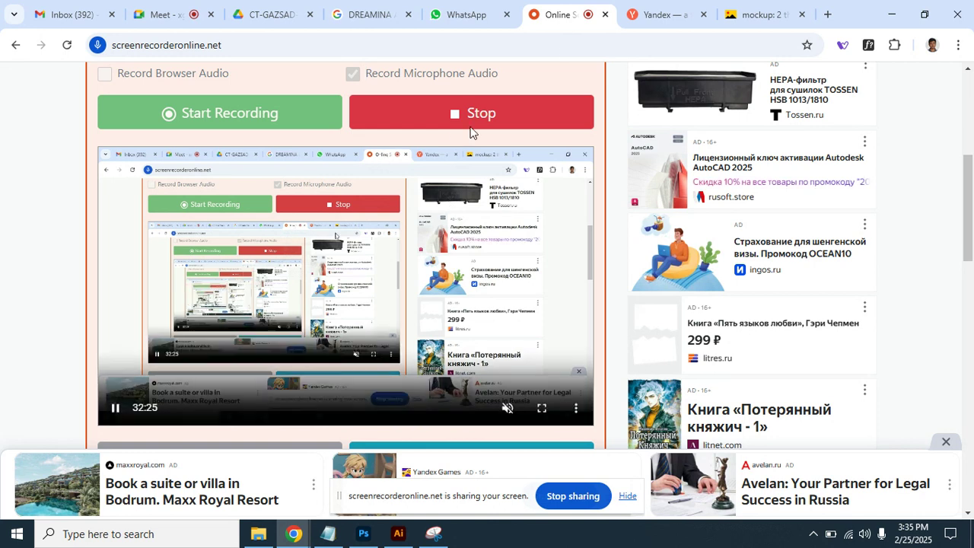